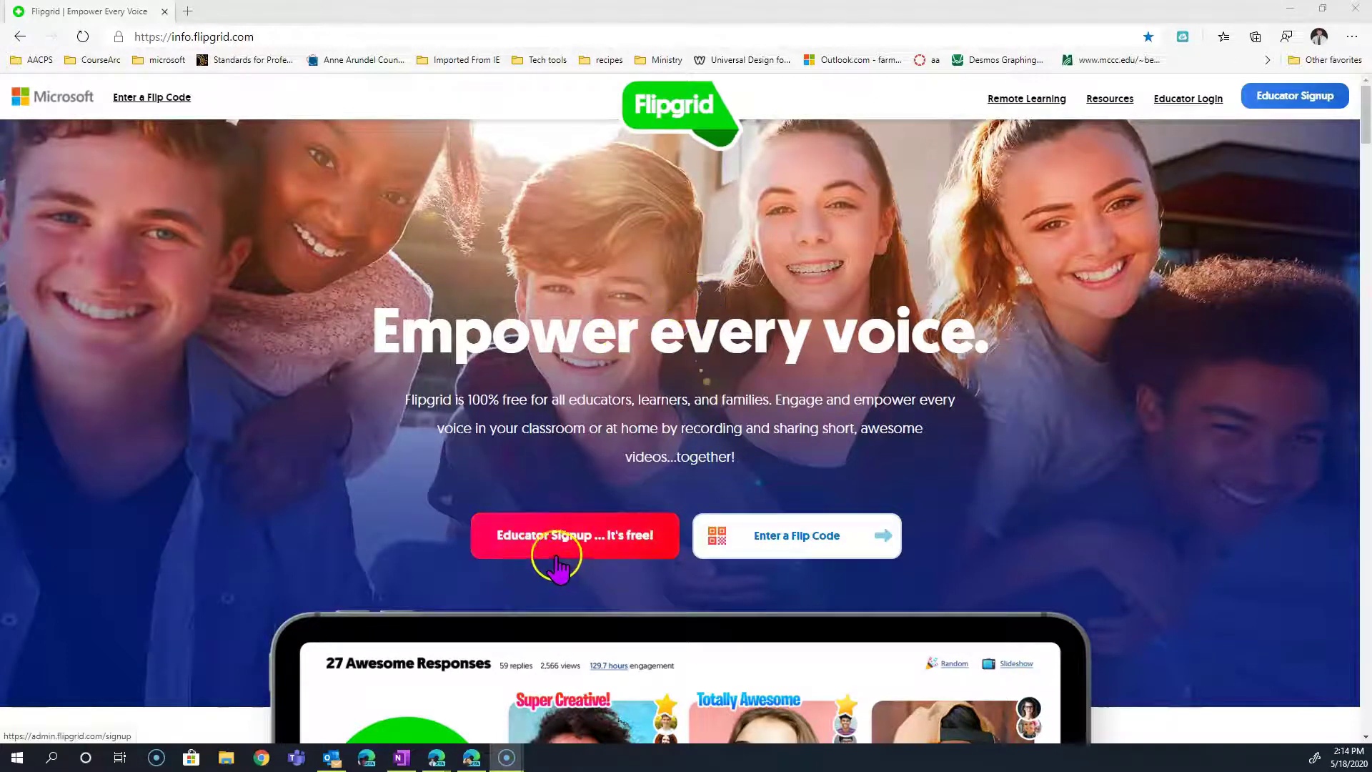
# Sign in on the educator side to reach the My Grids list.
pyautogui.click(1181, 106)
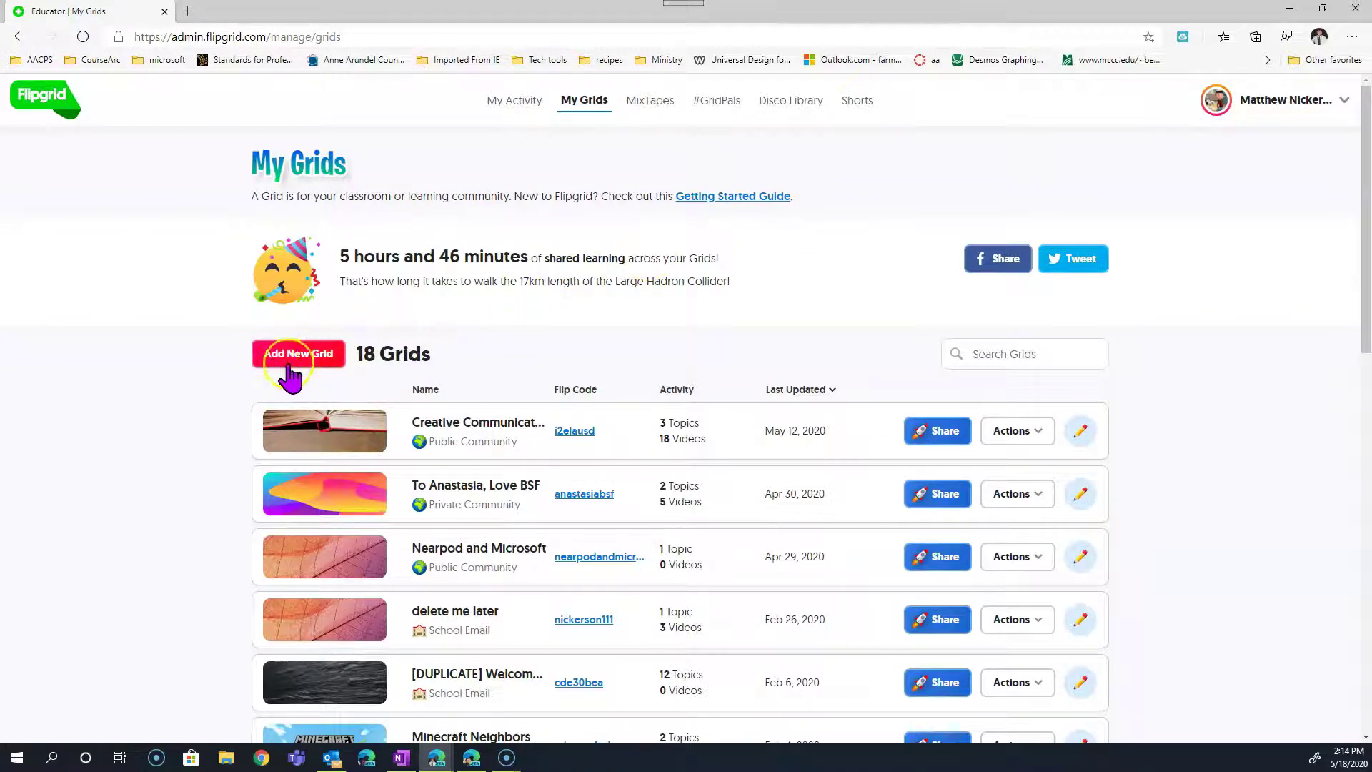
# Start a new grid, comparing the School Email and Educator Learning Community grid types.
pyautogui.click(290, 355)
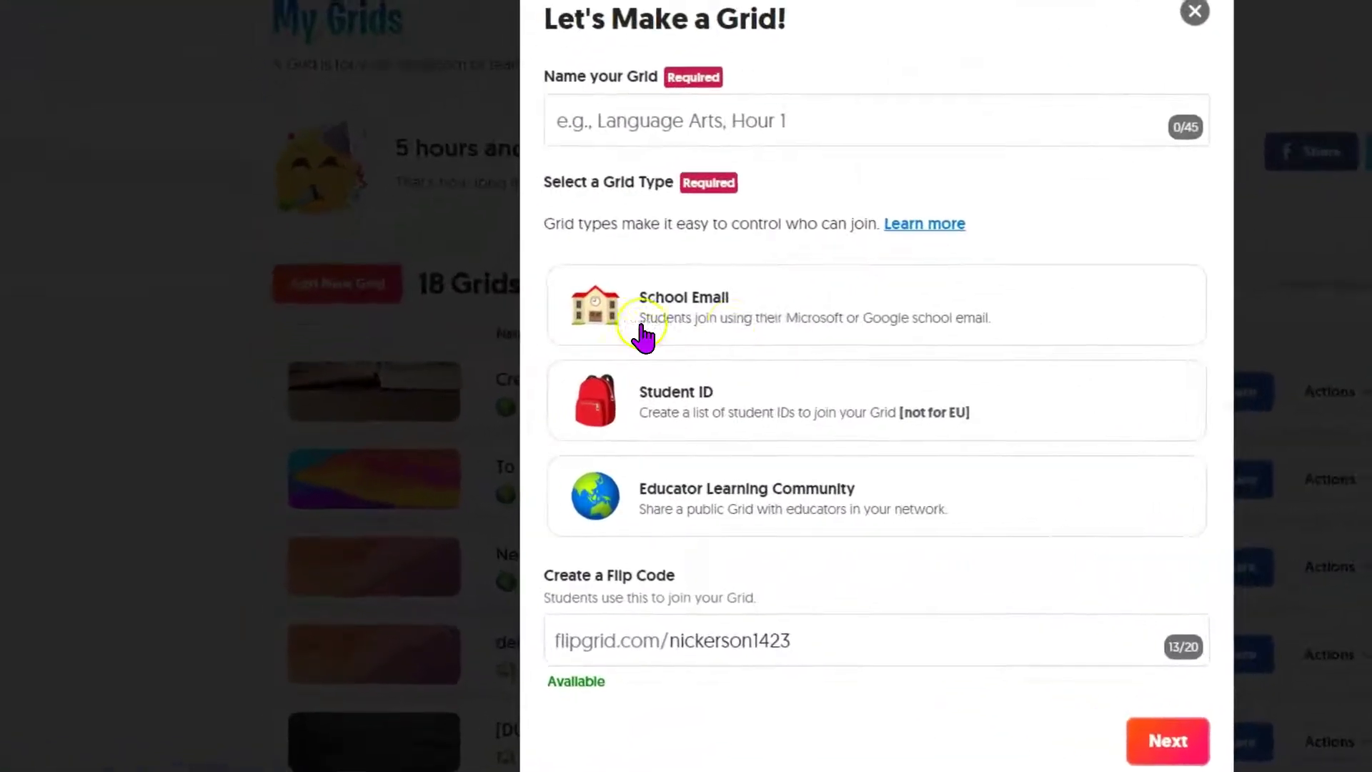
pyautogui.click(693, 366)
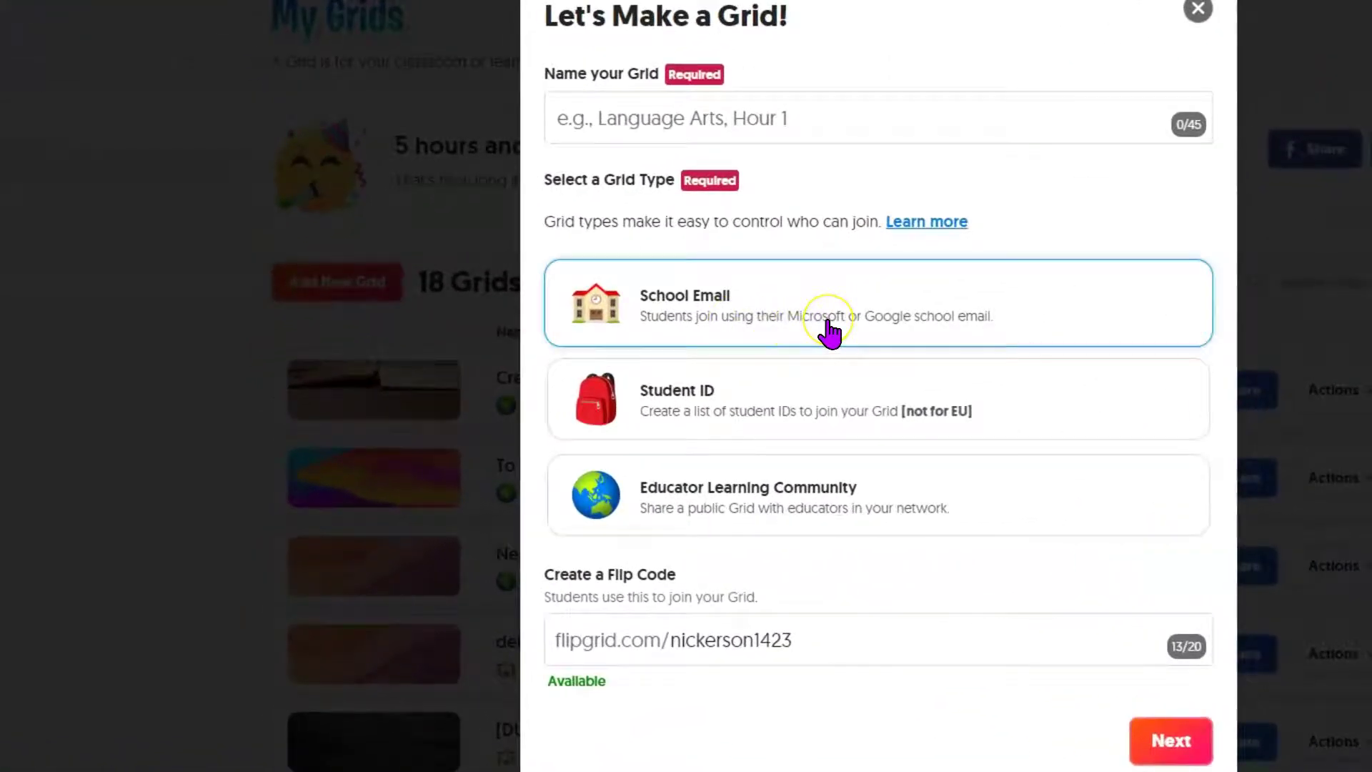
pyautogui.click(790, 393)
pyautogui.click(780, 504)
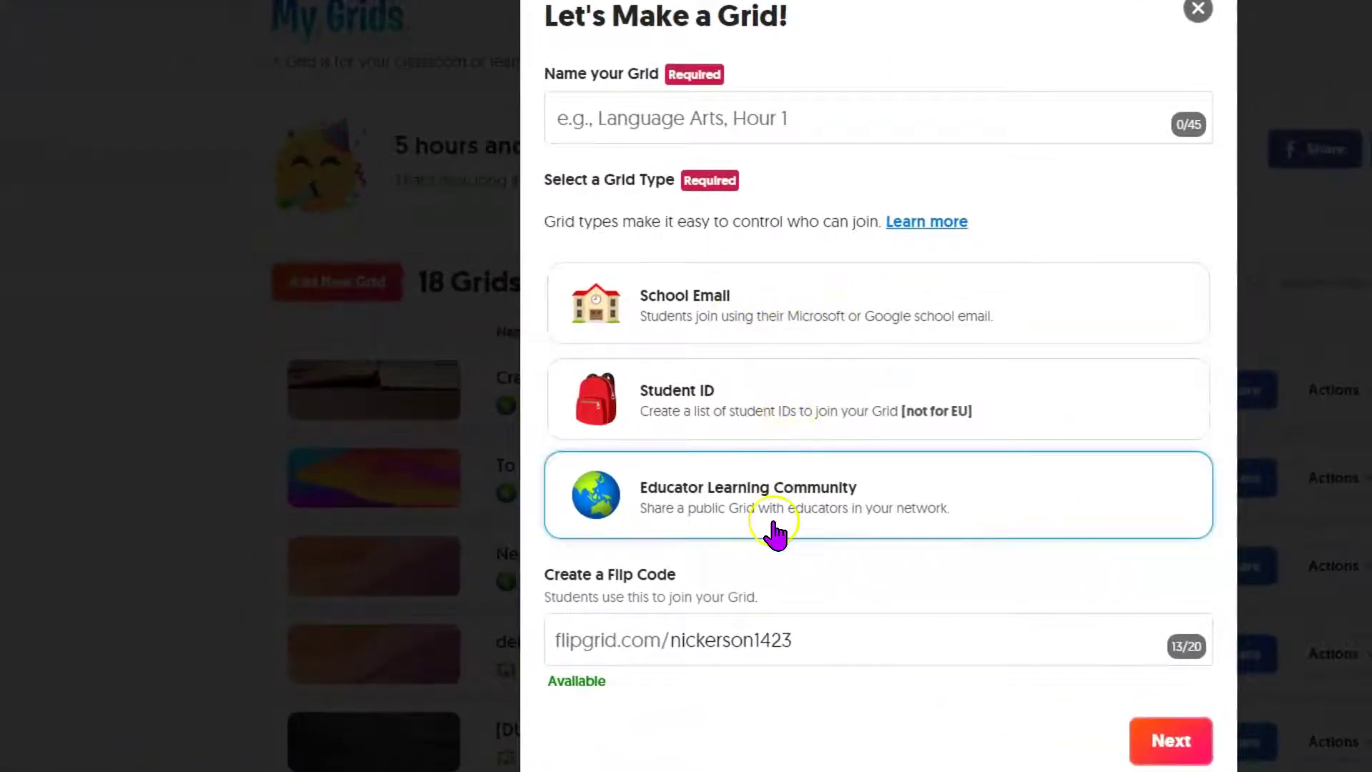
pyautogui.click(800, 377)
pyautogui.click(790, 323)
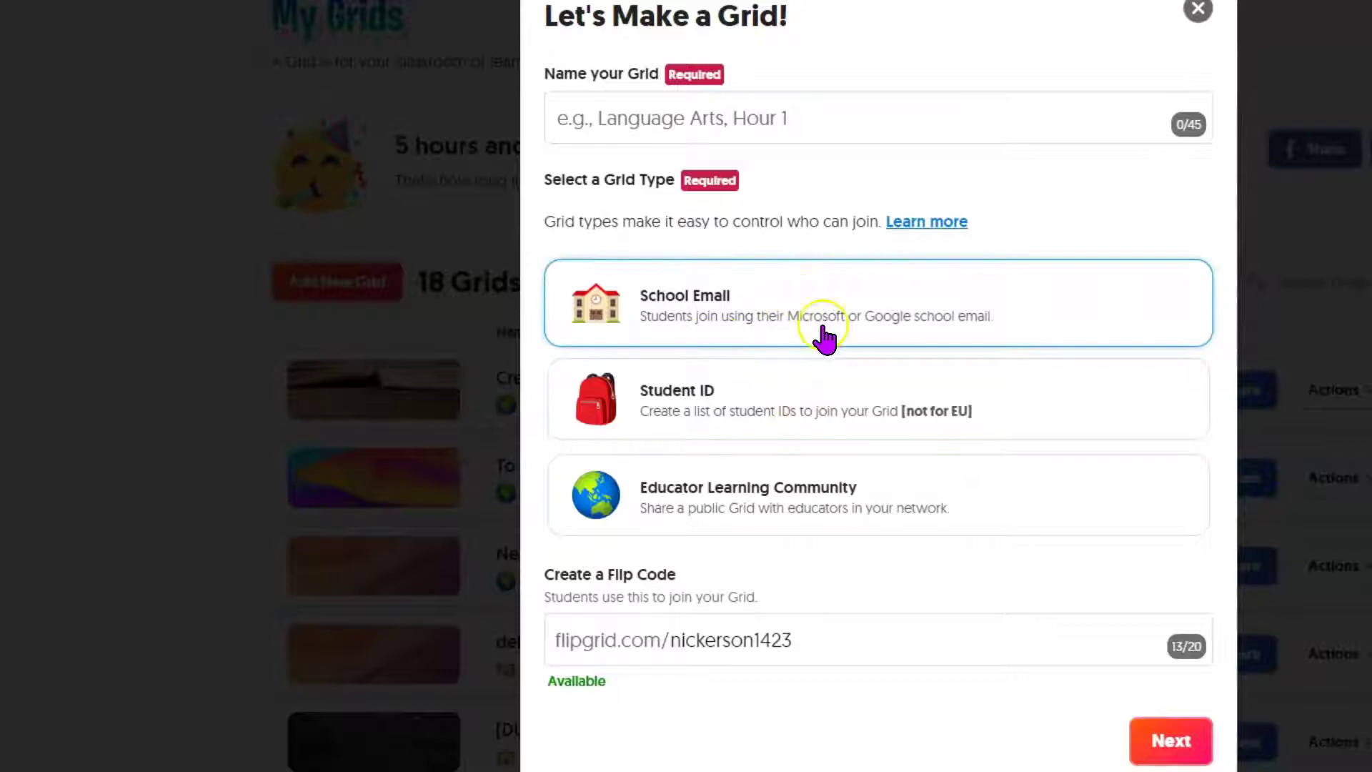
# Name the grid 'Virtual Yearbook Signing' and choose School Email as its type.
pyautogui.click(757, 115)
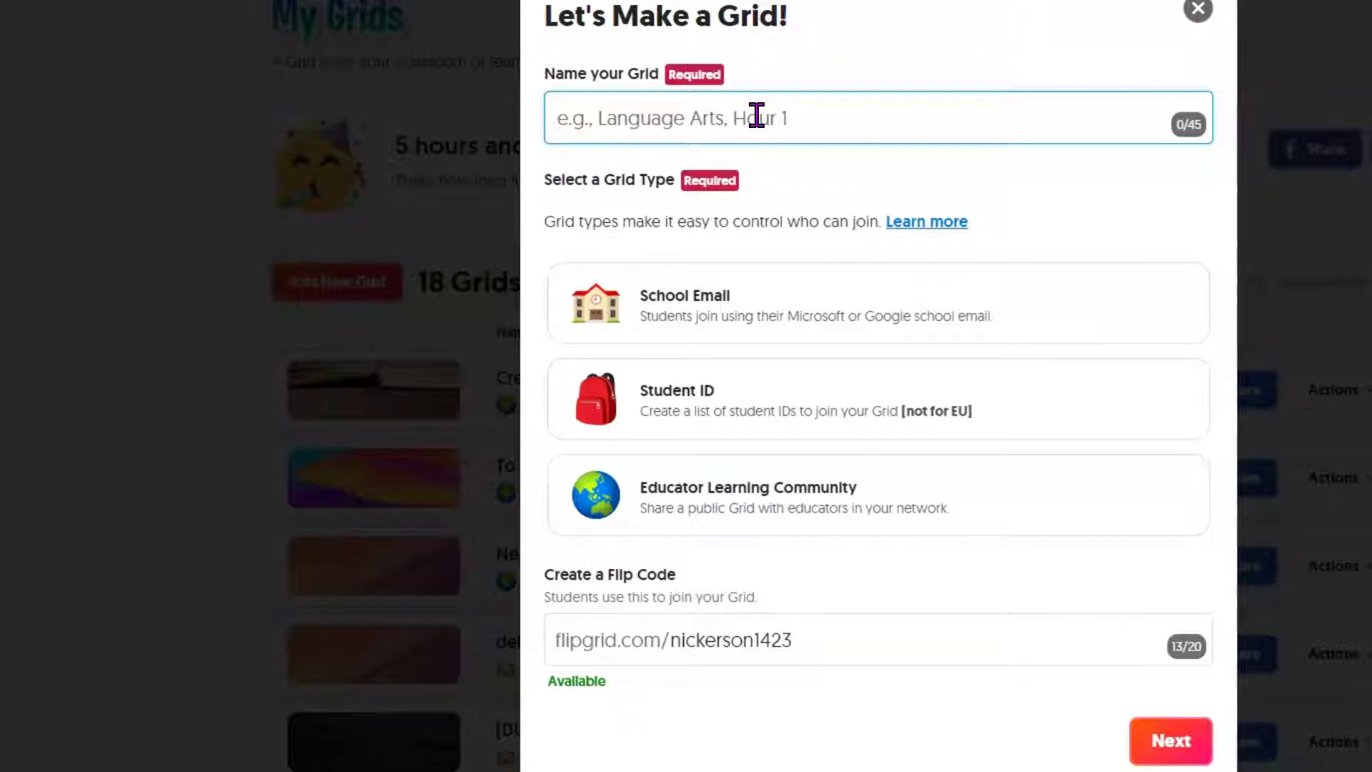
pyautogui.write('Virtual ')
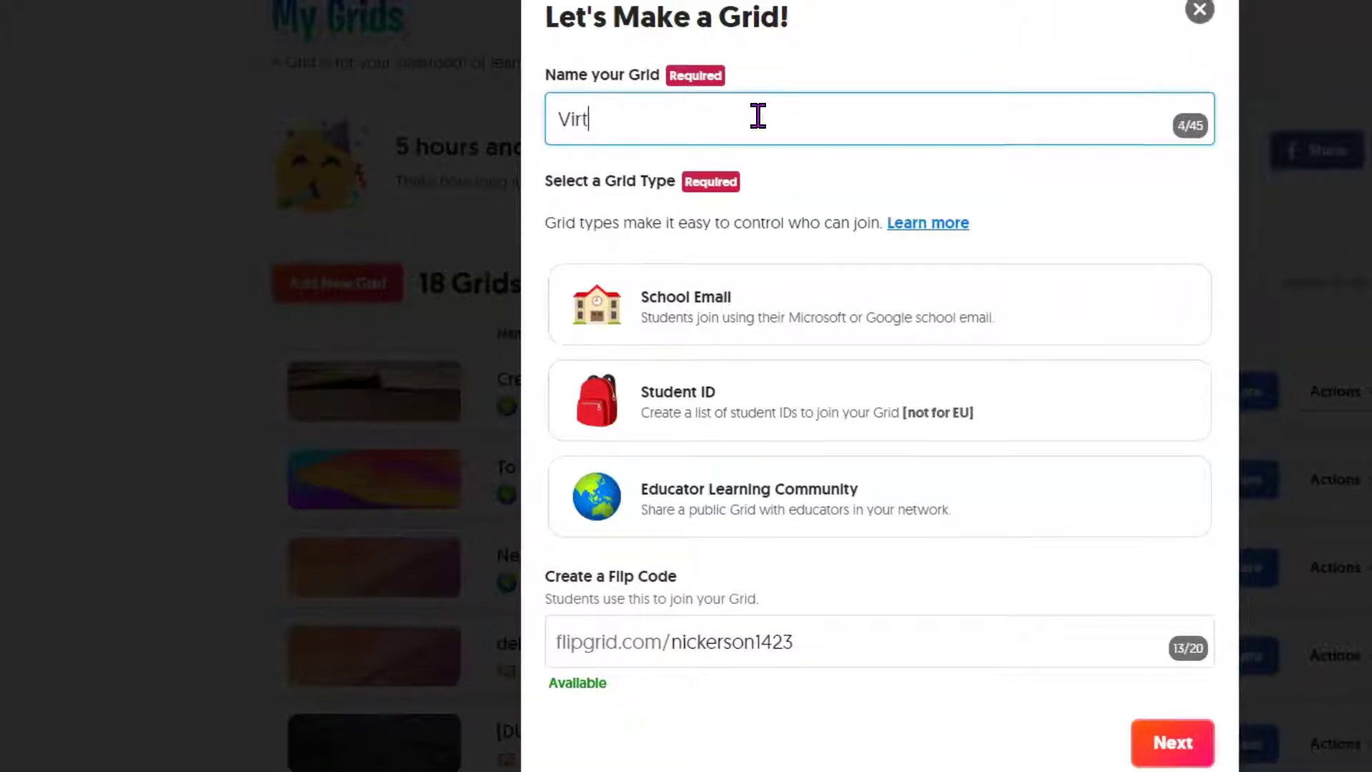
pyautogui.write('Yea')
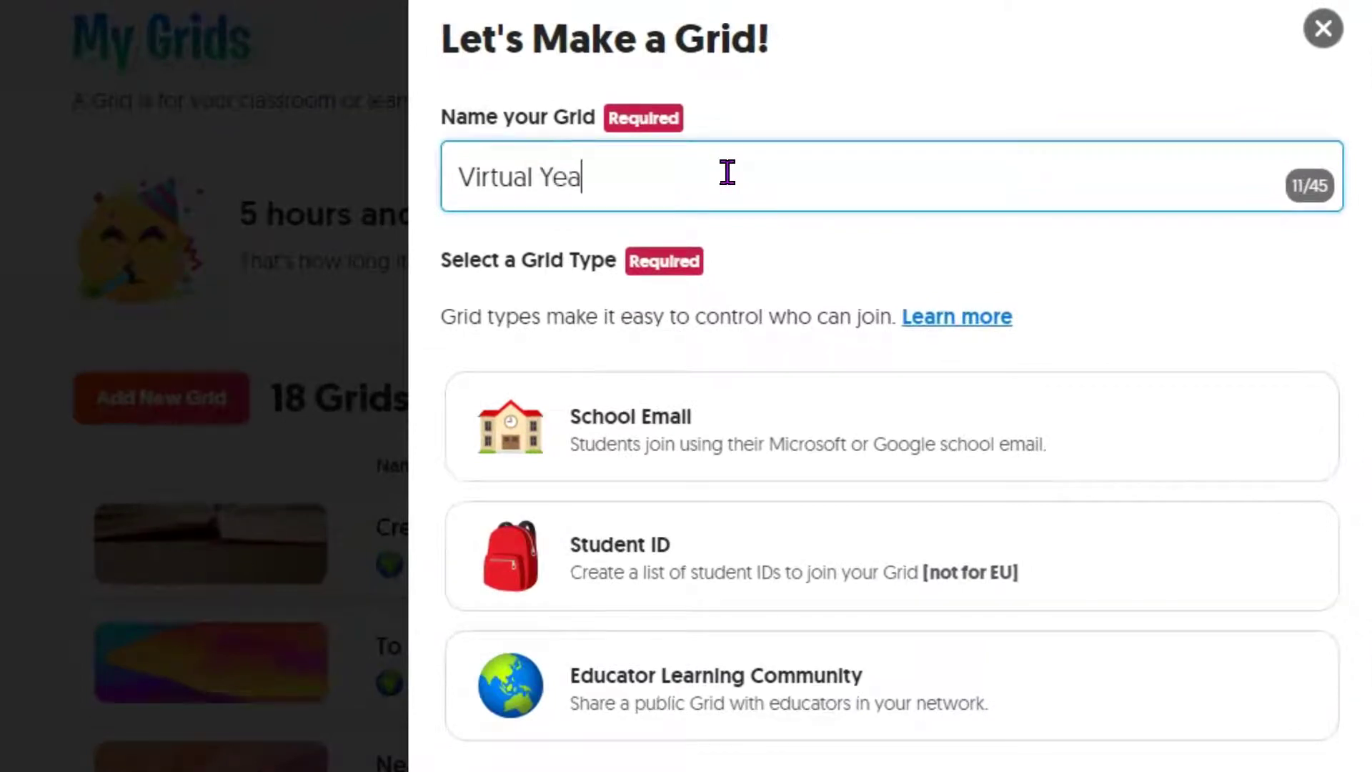
pyautogui.write('rbook')
pyautogui.press('BackSpace')
pyautogui.press('BackSpace')
pyautogui.press('BackSpace')
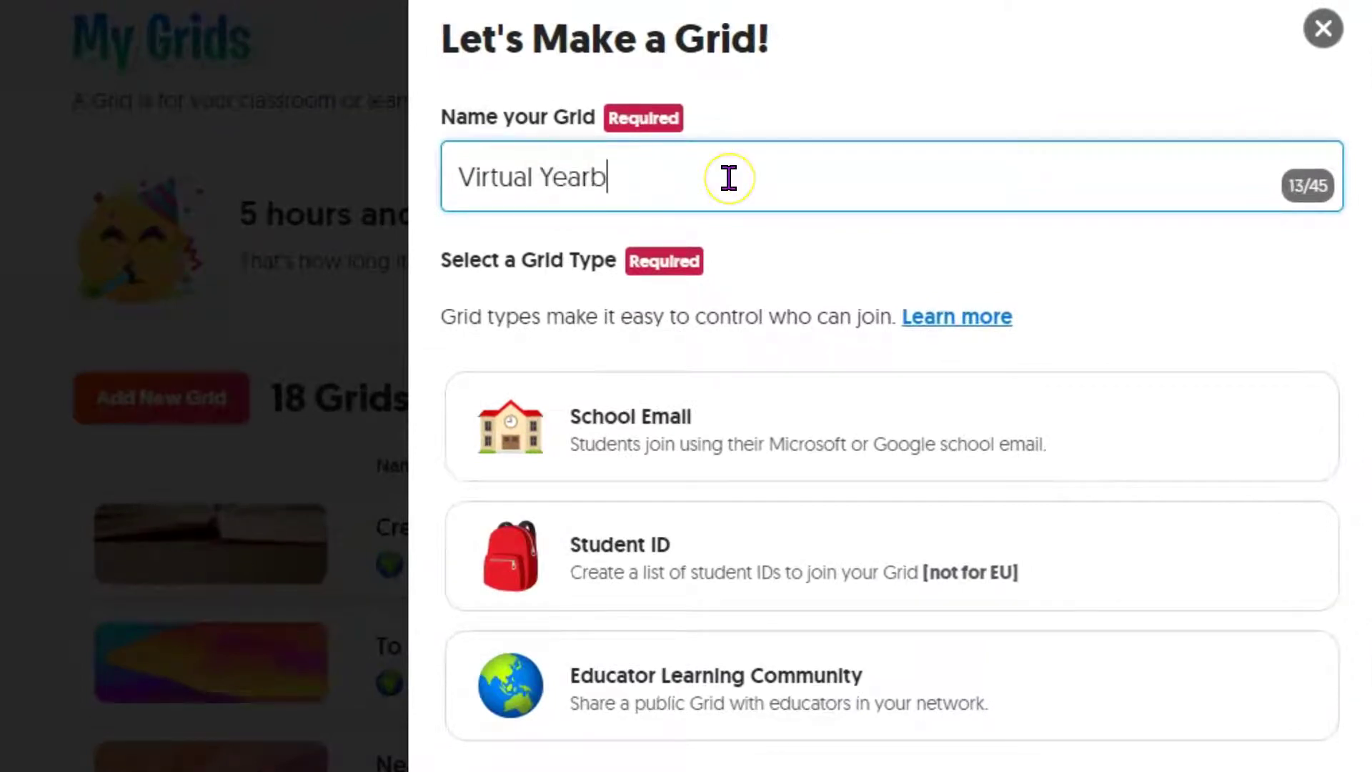
pyautogui.write('ook Signing')
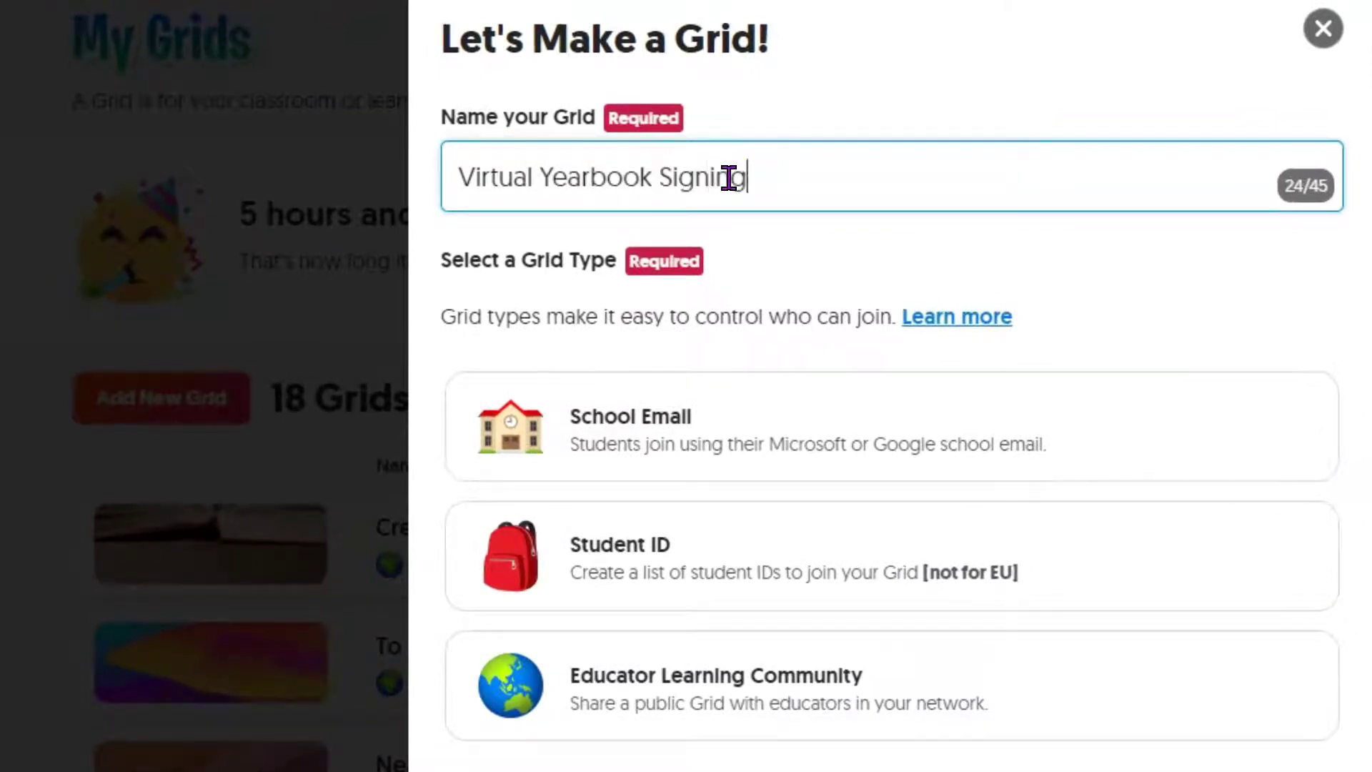
pyautogui.click(768, 433)
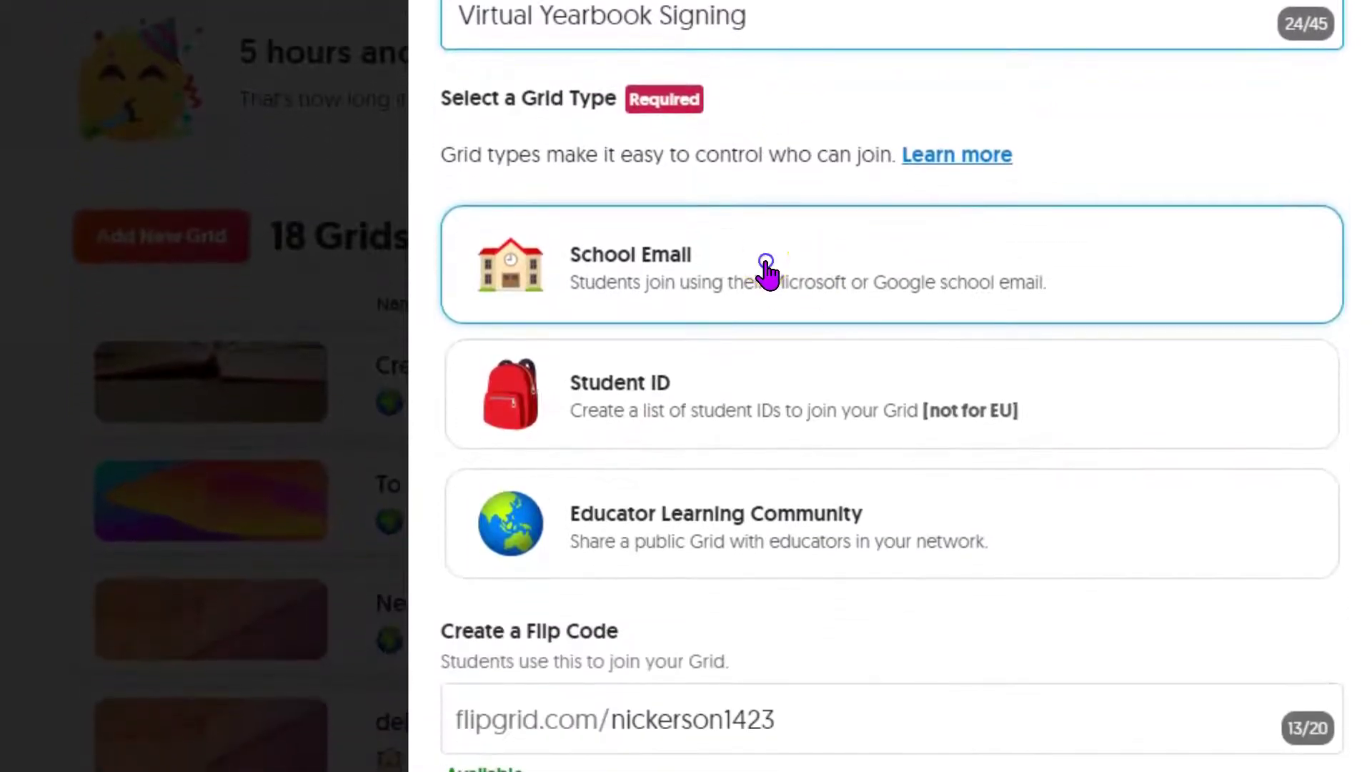
pyautogui.click(766, 274)
pyautogui.scroll(-2, 786, 686)
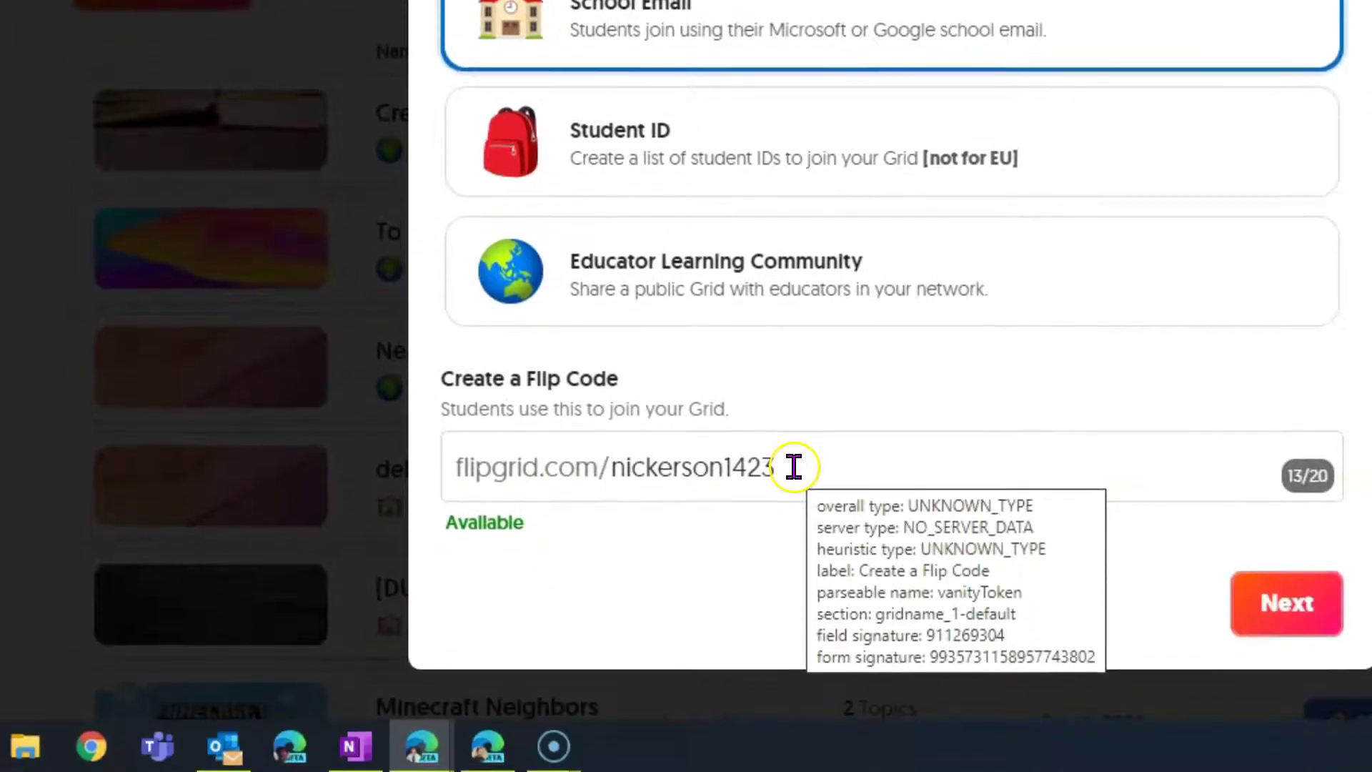
pyautogui.click(792, 622)
pyautogui.press('BackSpace')
pyautogui.press('BackSpace')
pyautogui.press('BackSpace')
pyautogui.press('BackSpace')
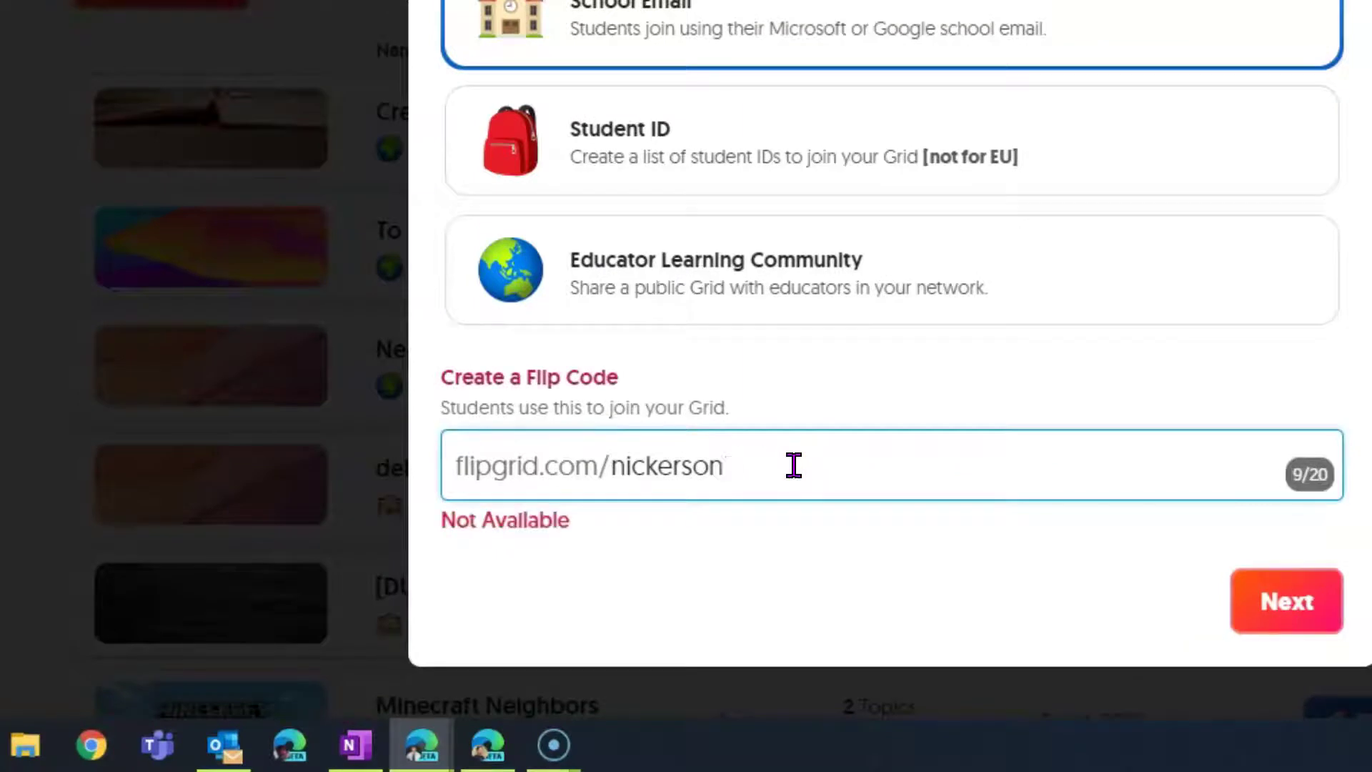
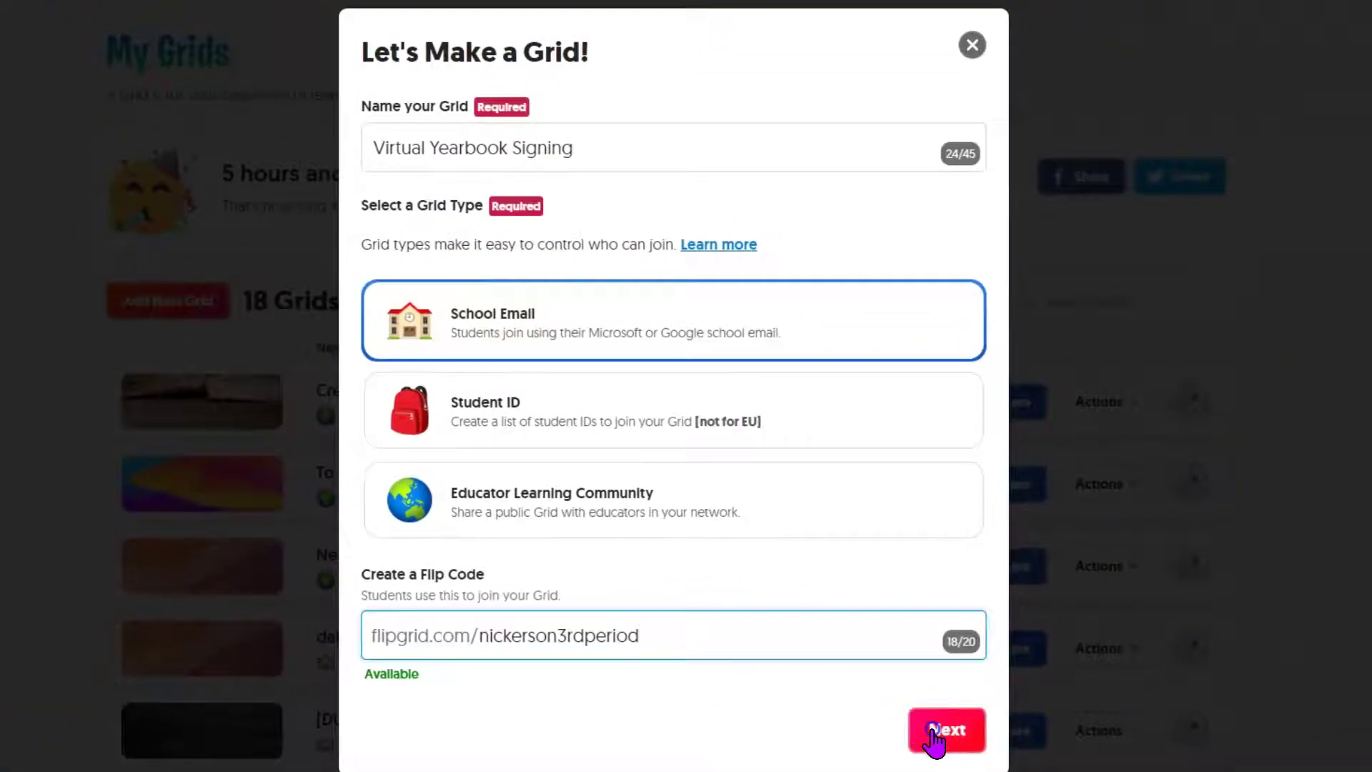
# Create the grid, open it, and glance at the default 'Say Hello on Flipgrid!' topic.
pyautogui.click(1257, 611)
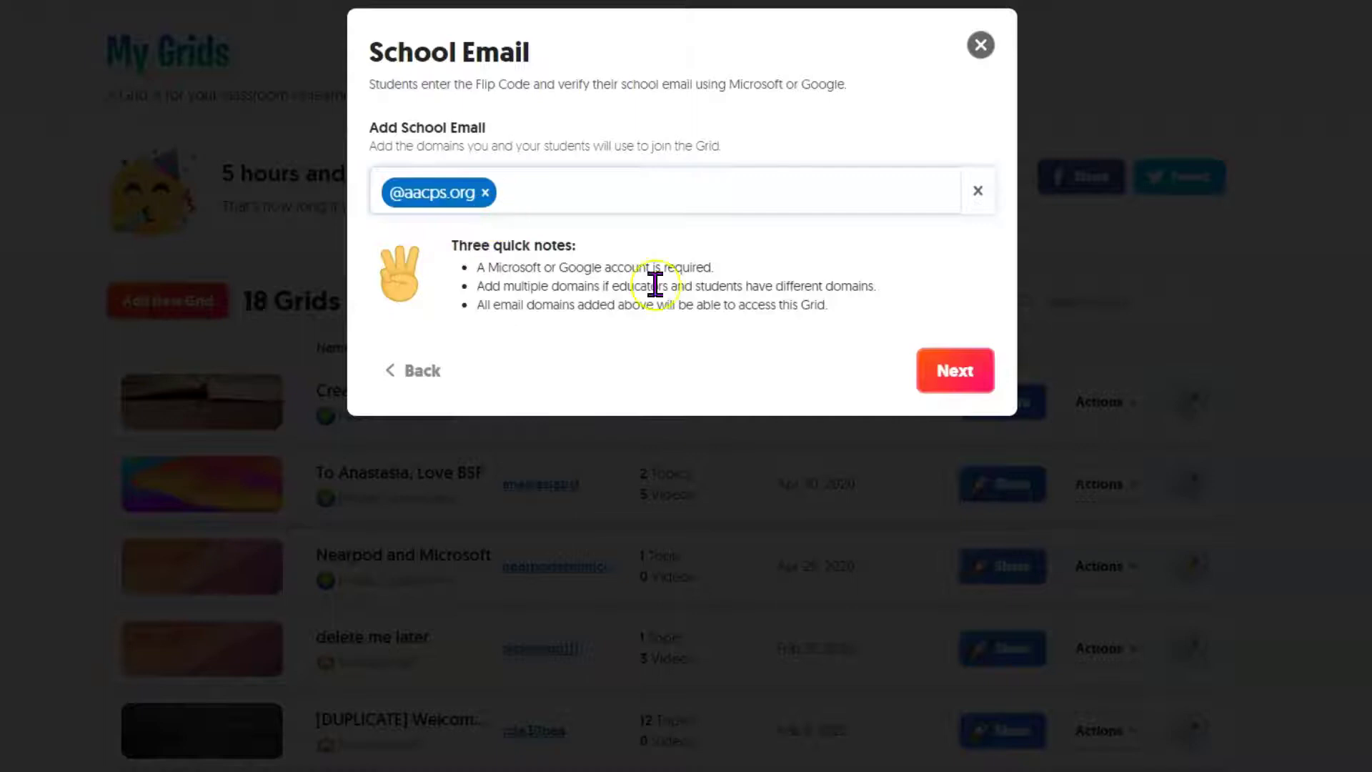
pyautogui.click(972, 375)
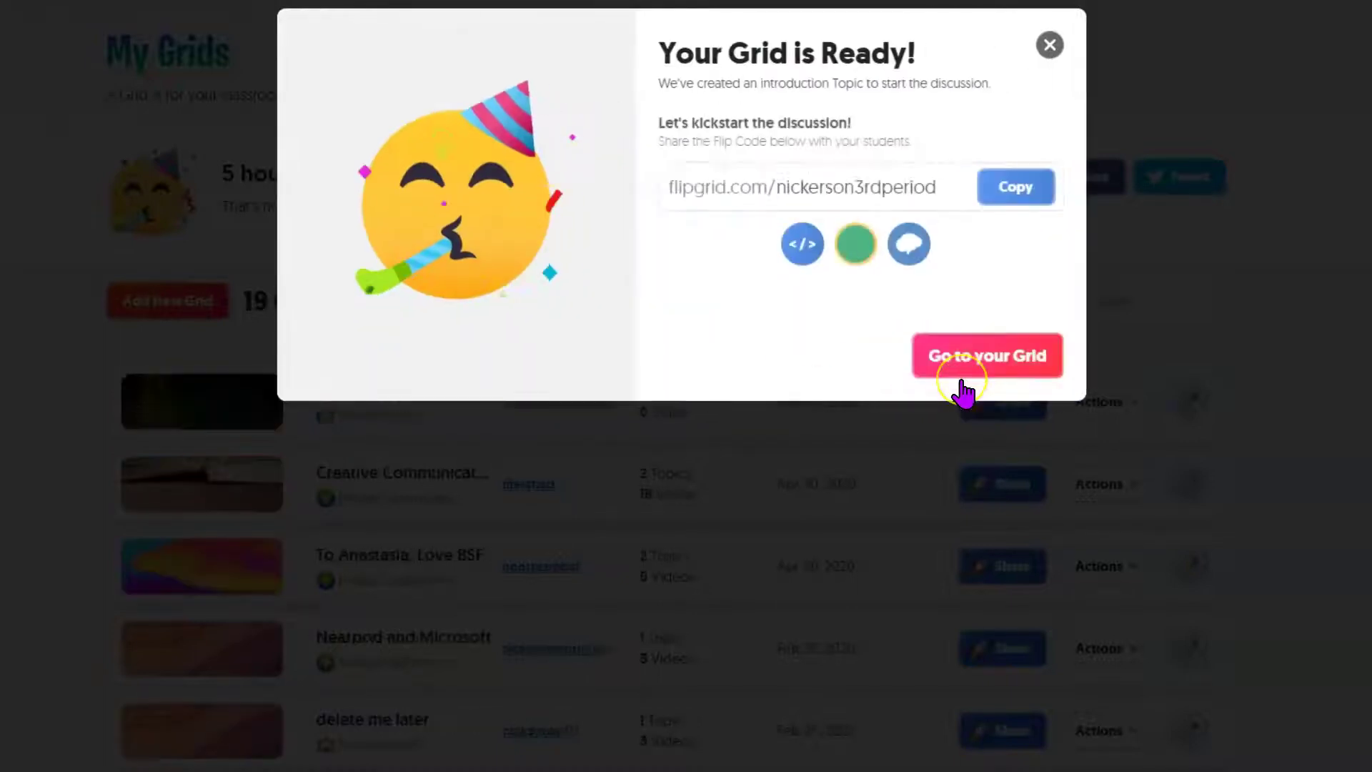
pyautogui.click(1000, 370)
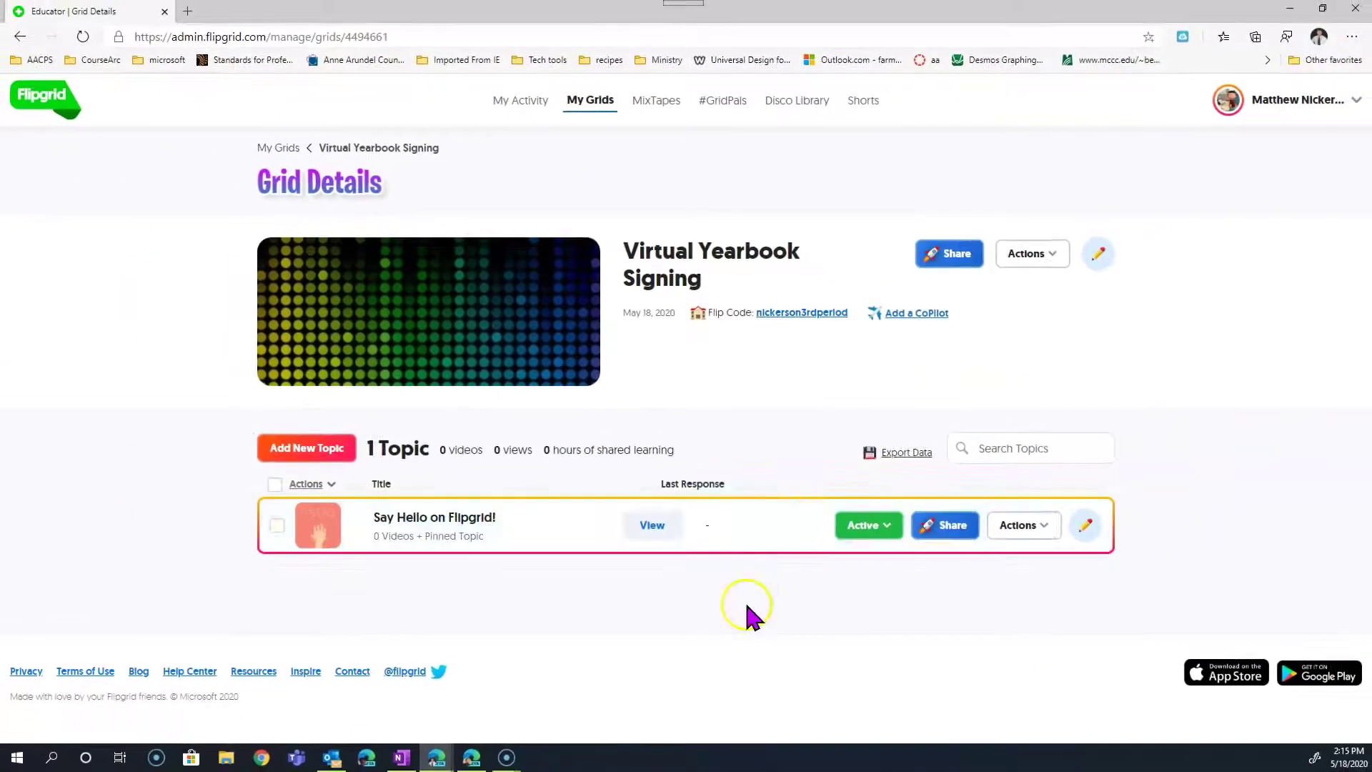
pyautogui.click(458, 522)
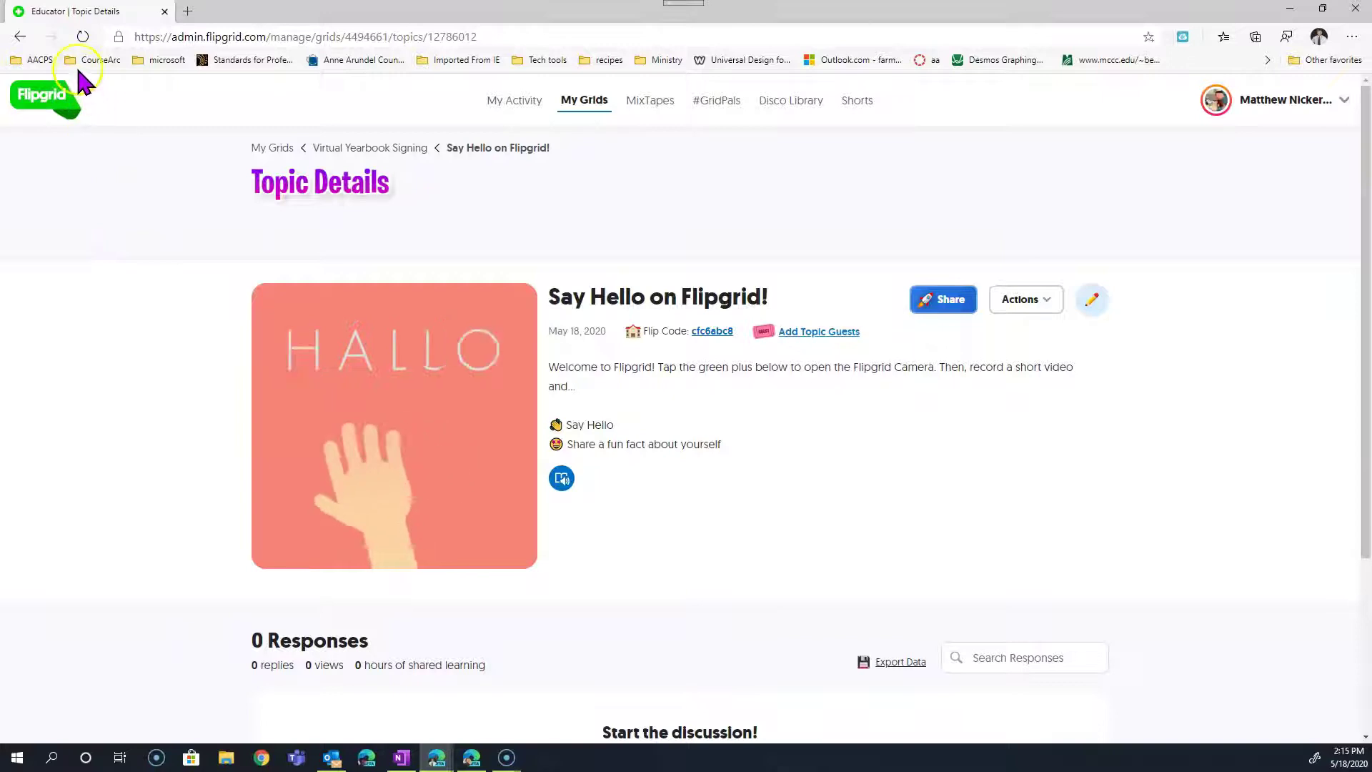
pyautogui.click(21, 37)
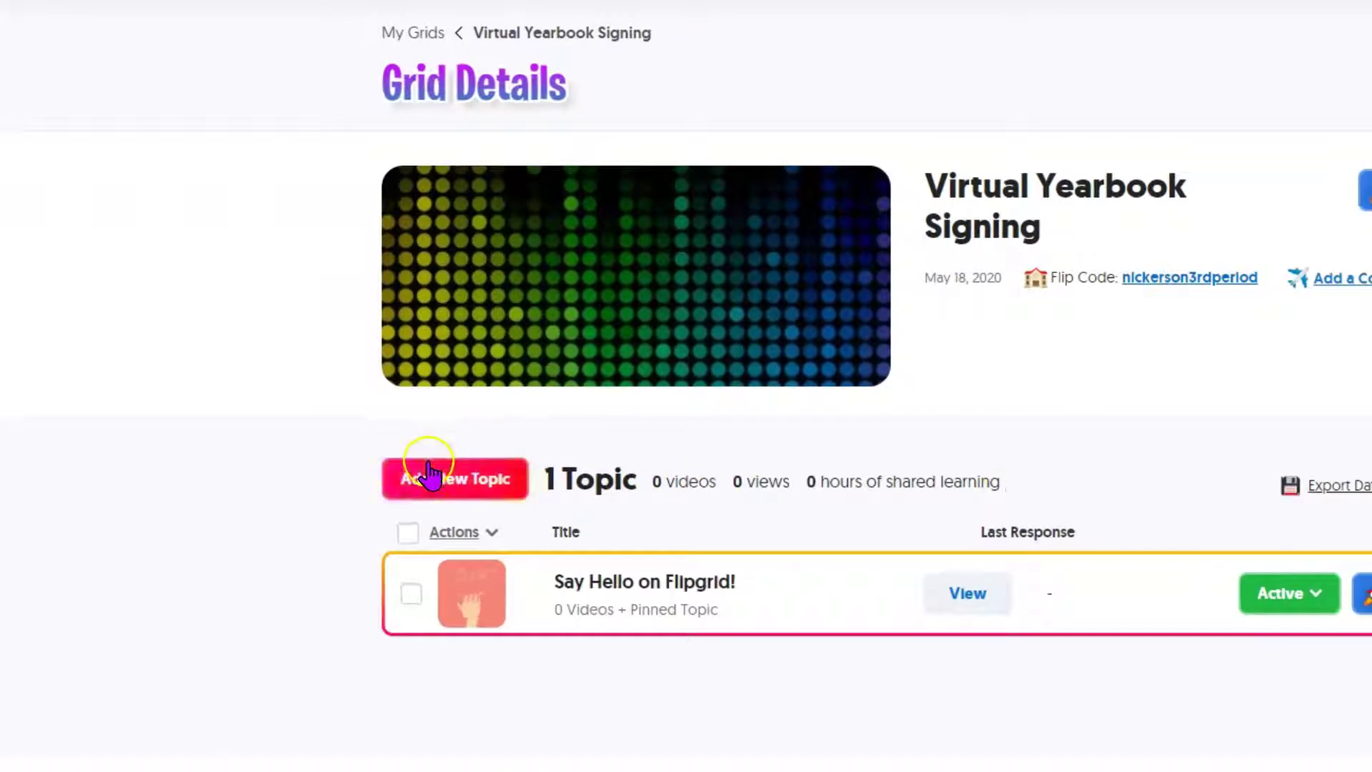
# Add a topic titled with the first student's name, prompting a favorite memory and well wishes.
pyautogui.click(421, 475)
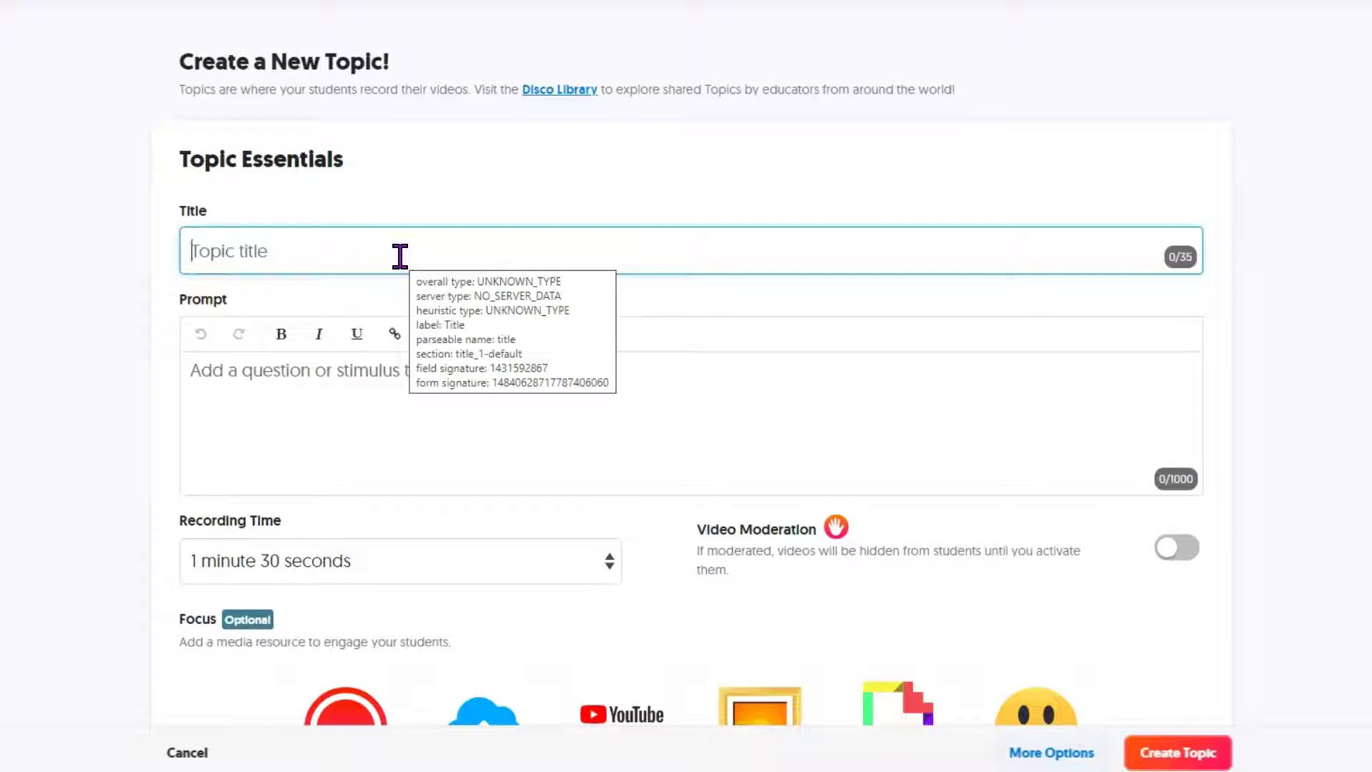
pyautogui.write('Emily N.')
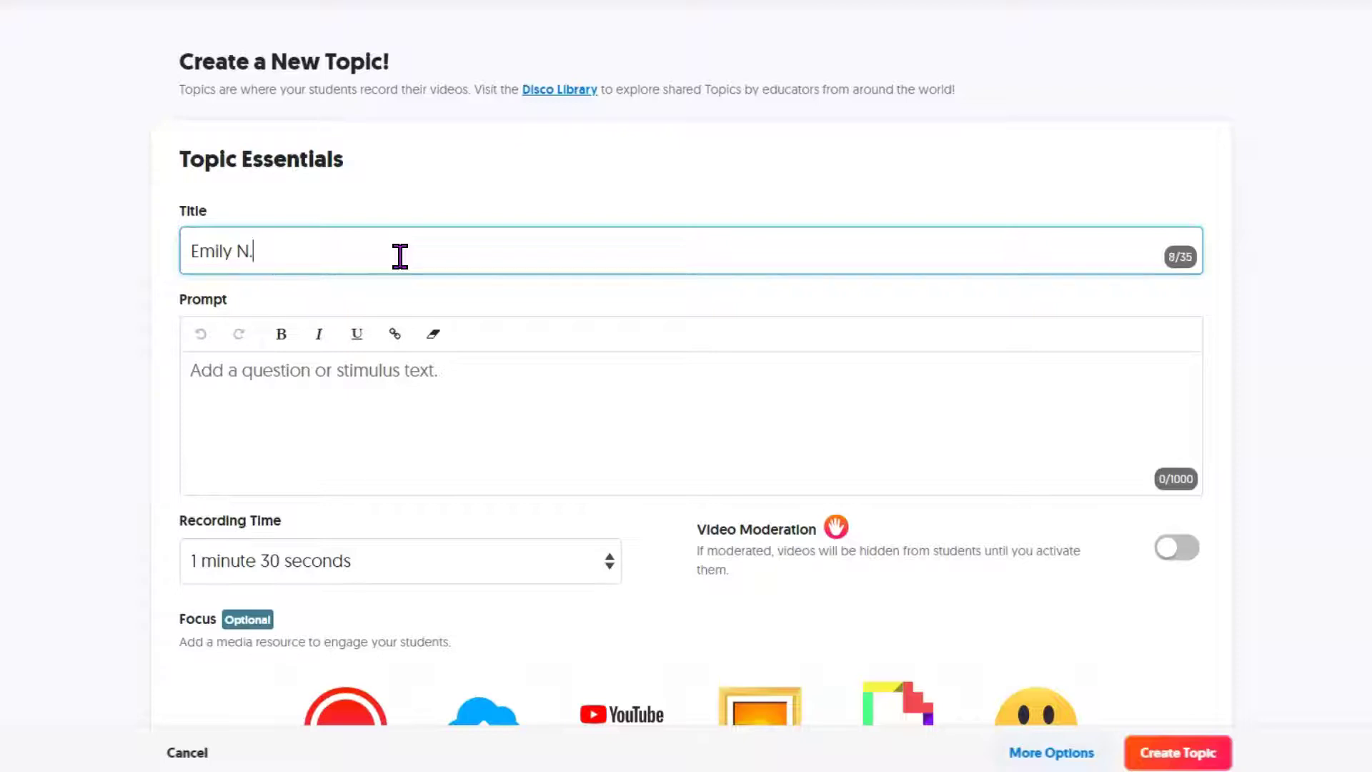
pyautogui.click(367, 384)
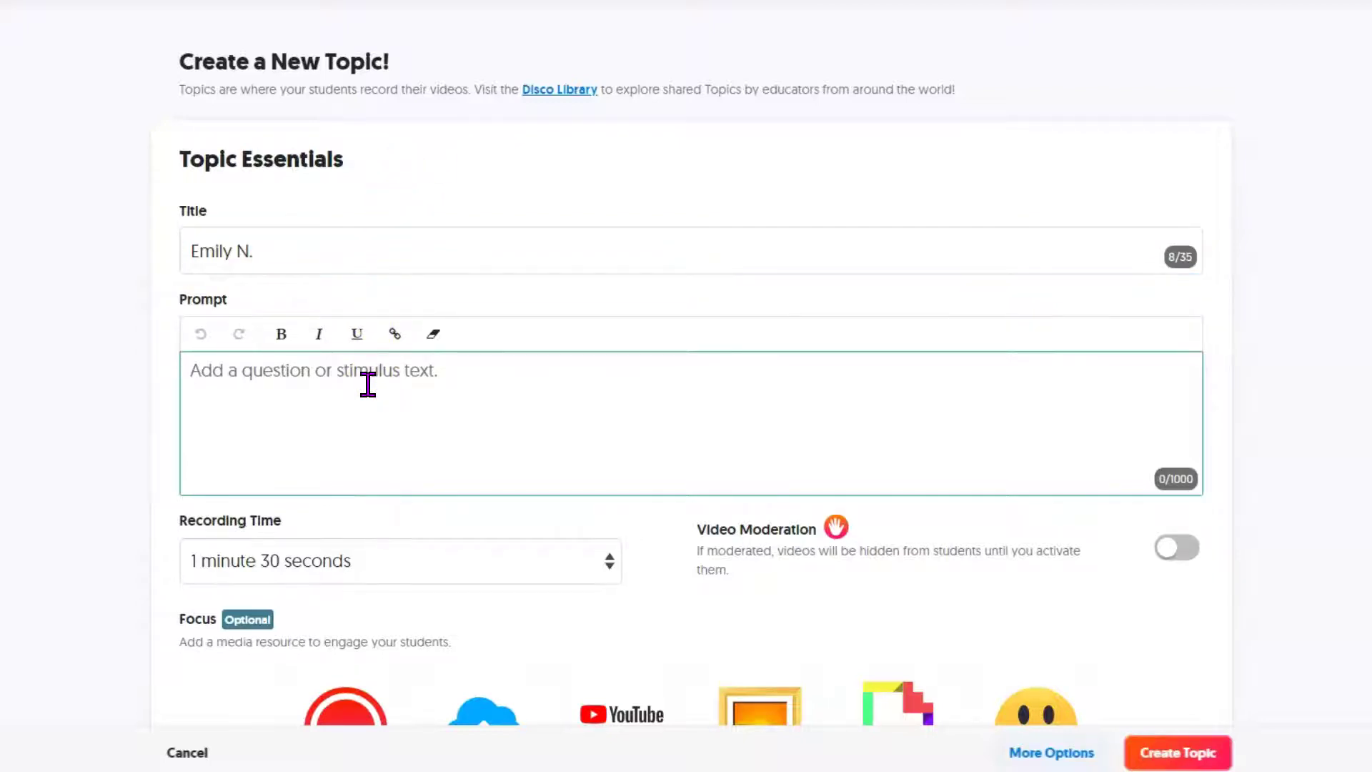
pyautogui.write('Share')
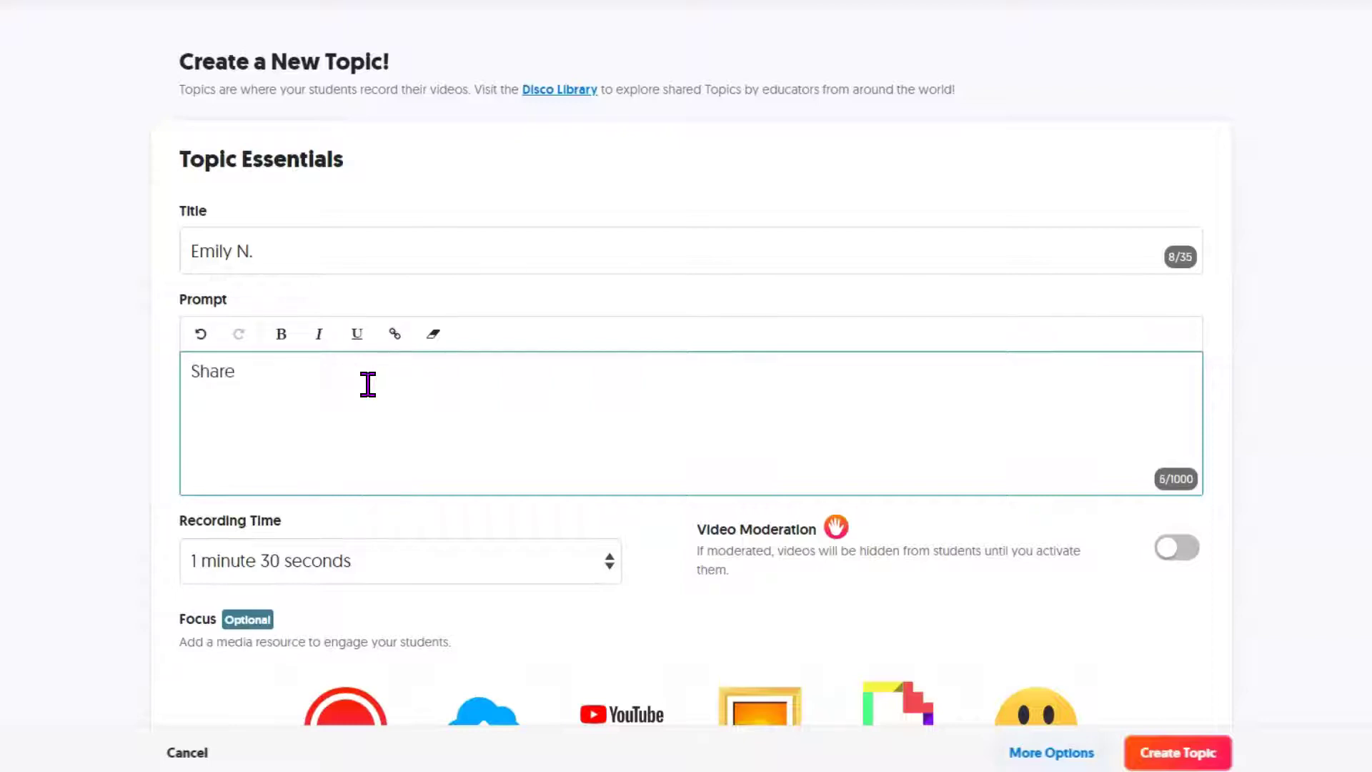
pyautogui.write(' with Emily ')
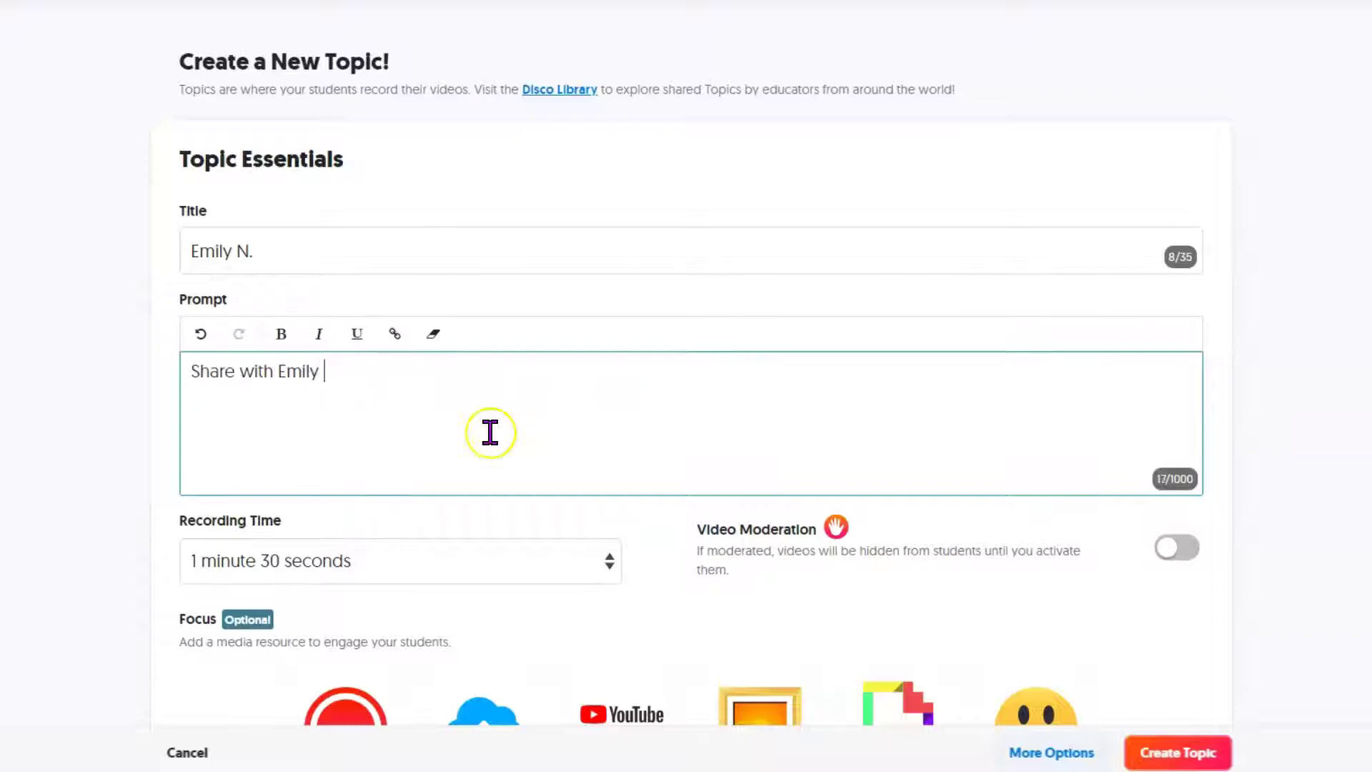
pyautogui.write('a favorite mem')
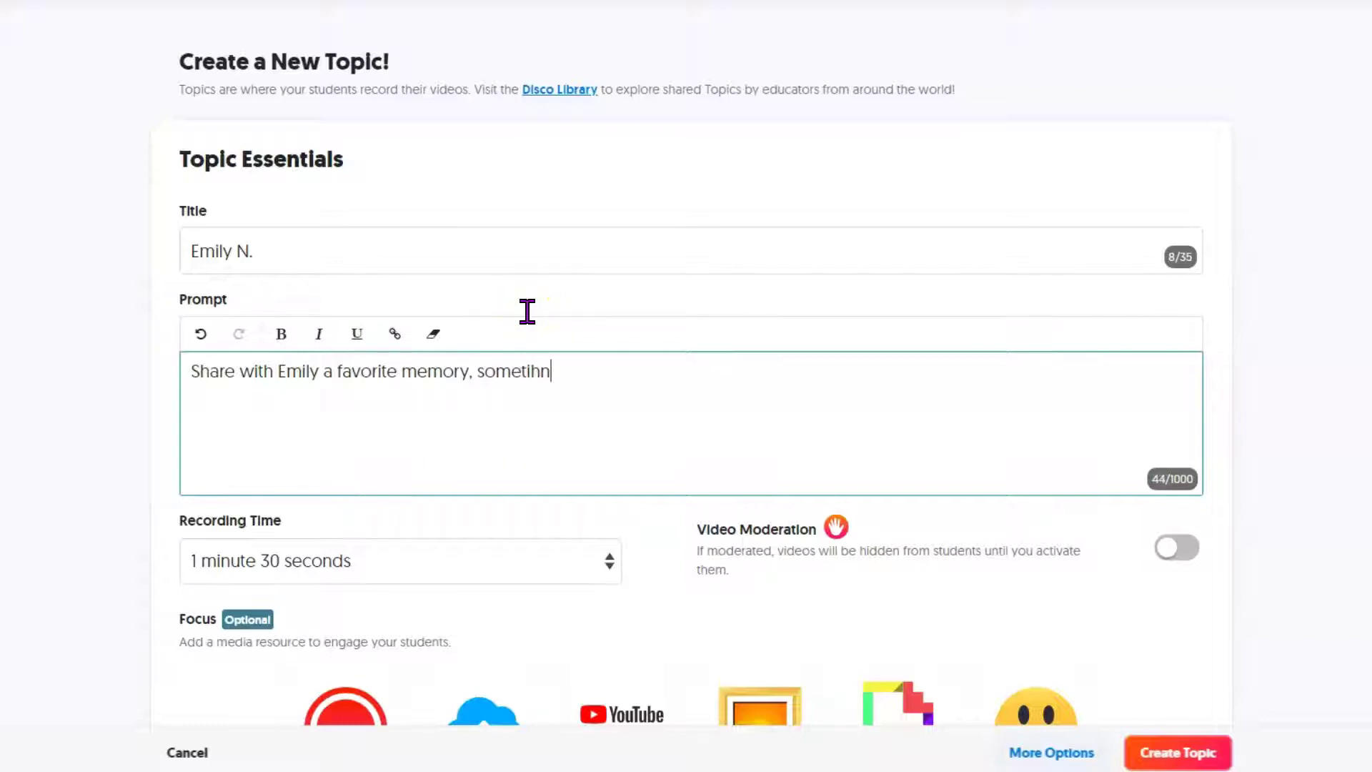
pyautogui.write('ory, something encouraging, compliments or well wishes for the future.')
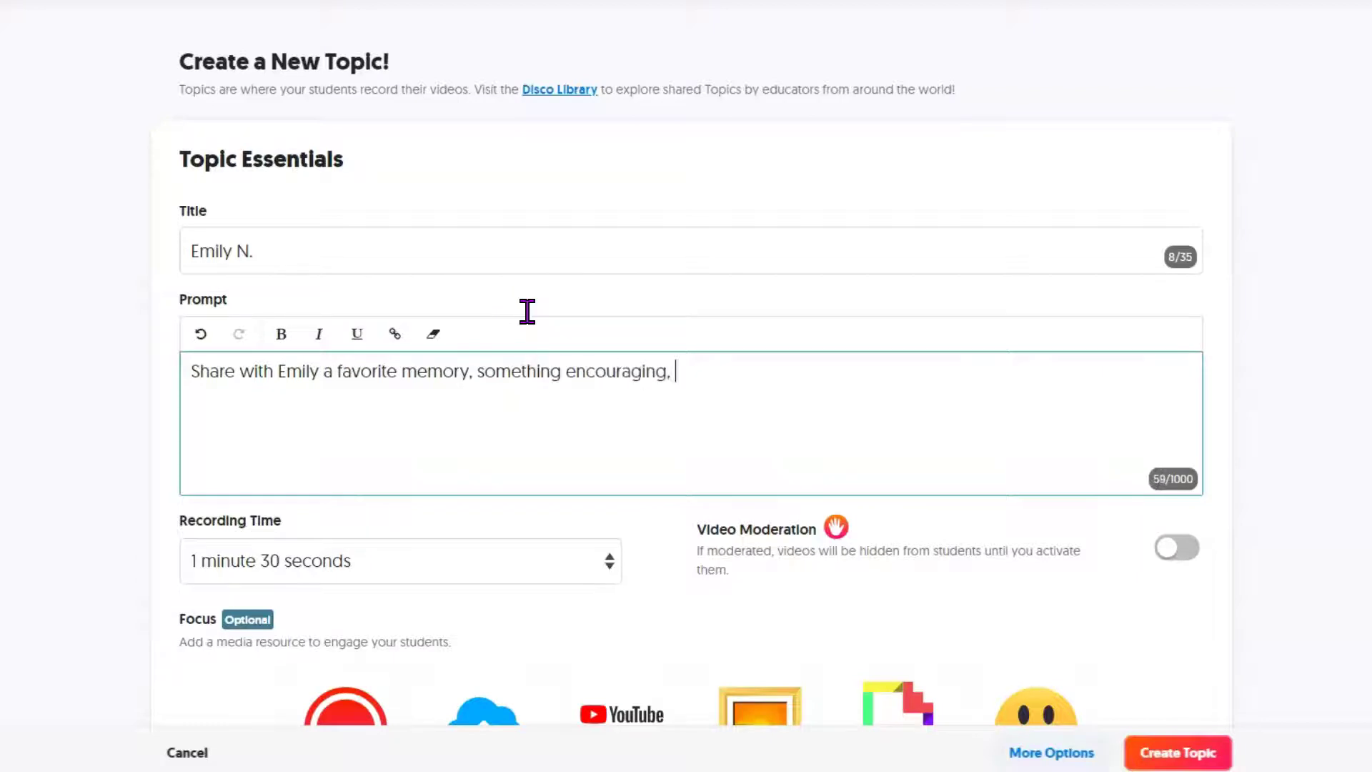
# Turn on video moderation and set the recording time to 1 minute.
pyautogui.click(1171, 558)
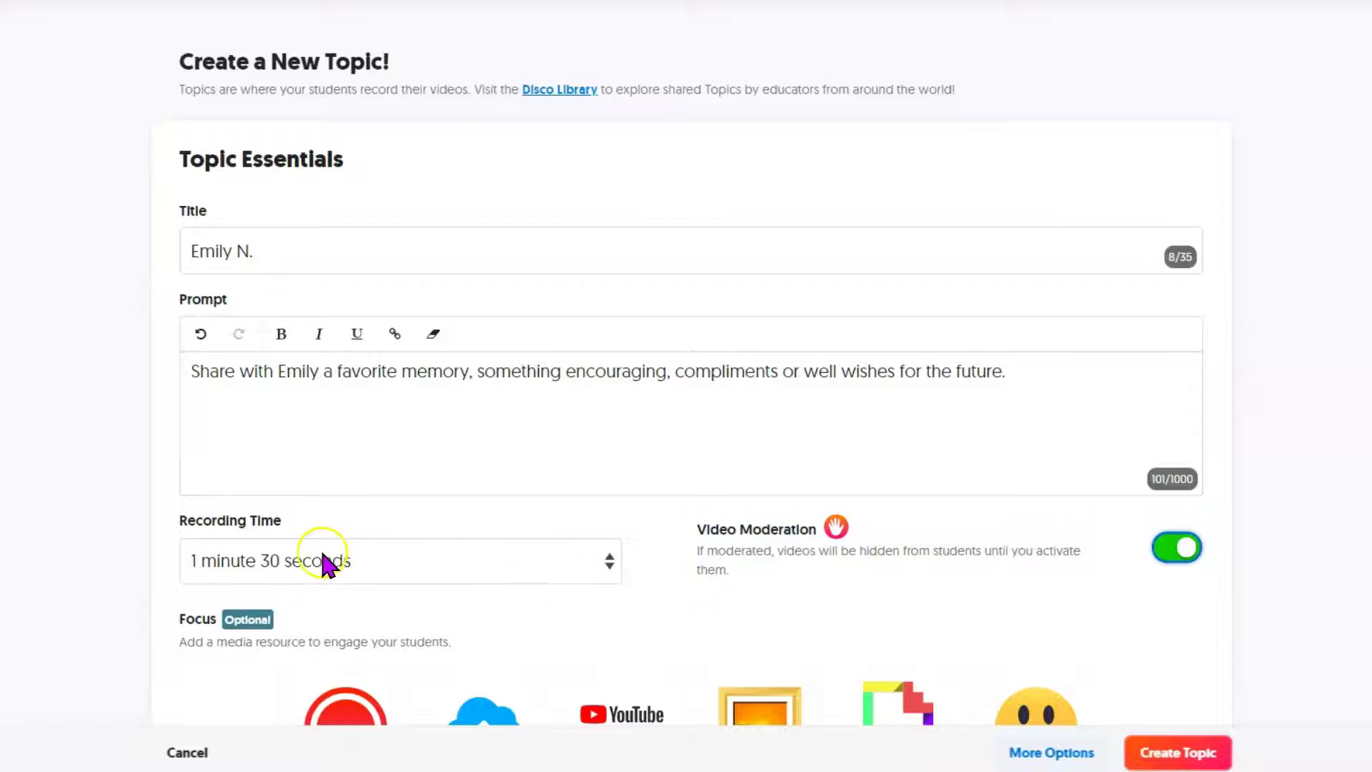
pyautogui.click(605, 568)
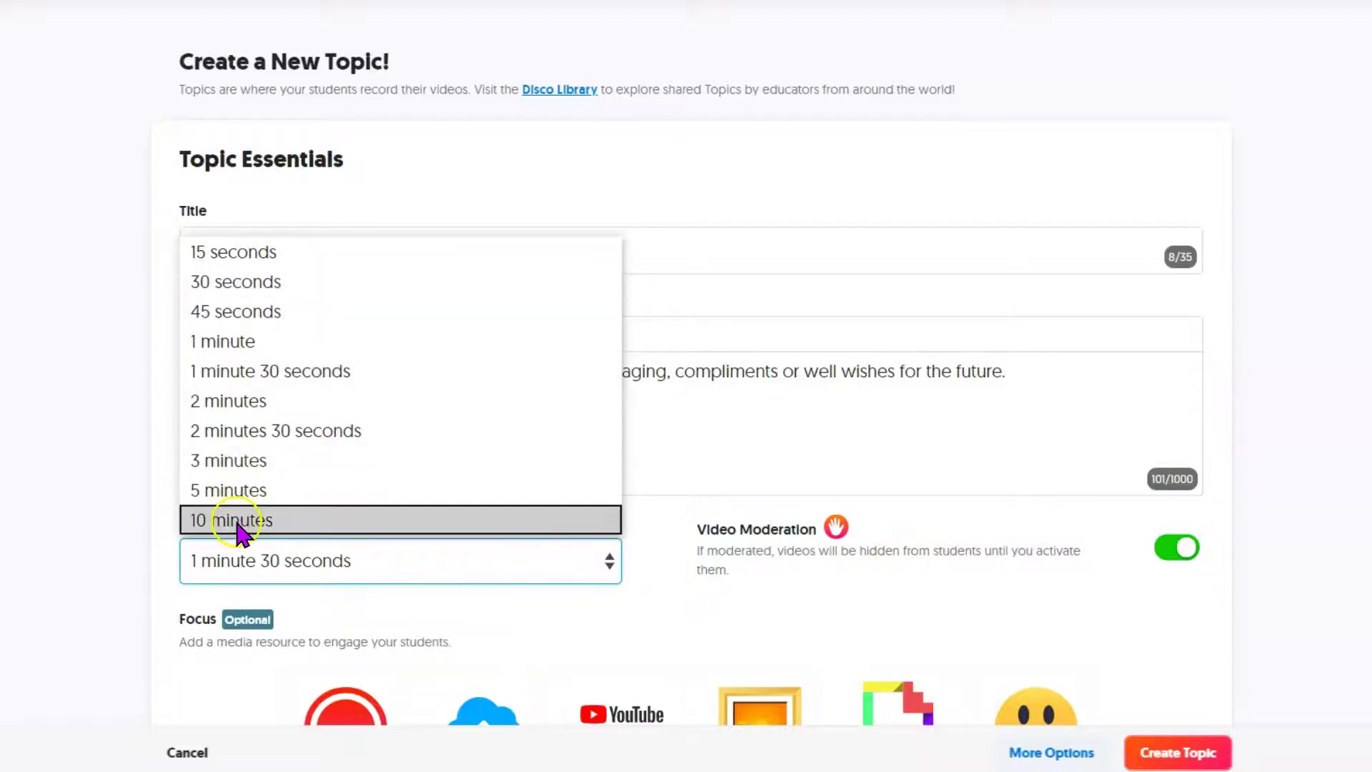
pyautogui.click(240, 352)
pyautogui.scroll(-4, 426, 490)
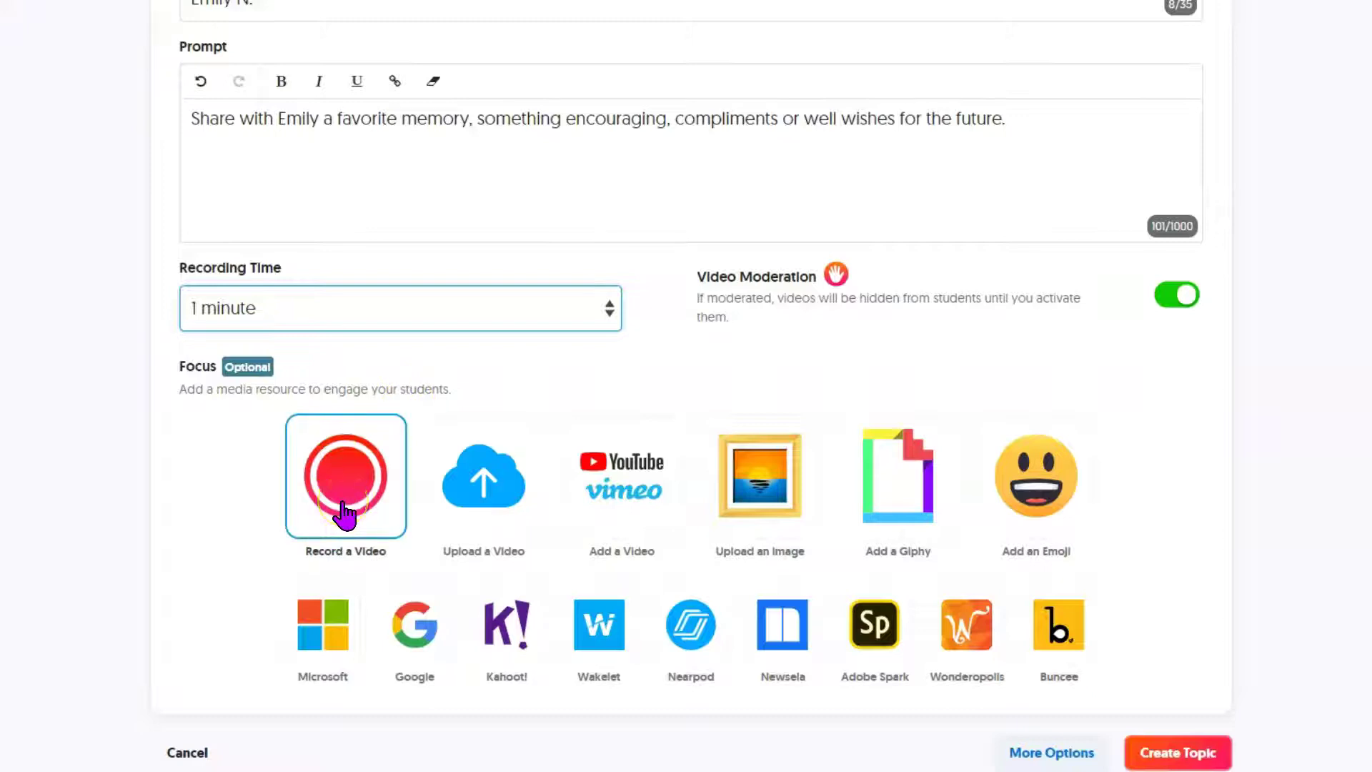
# Set the topic's Focus to the cartoon-baby GIF from a Giphy search for 'exciting'.
pyautogui.click(492, 510)
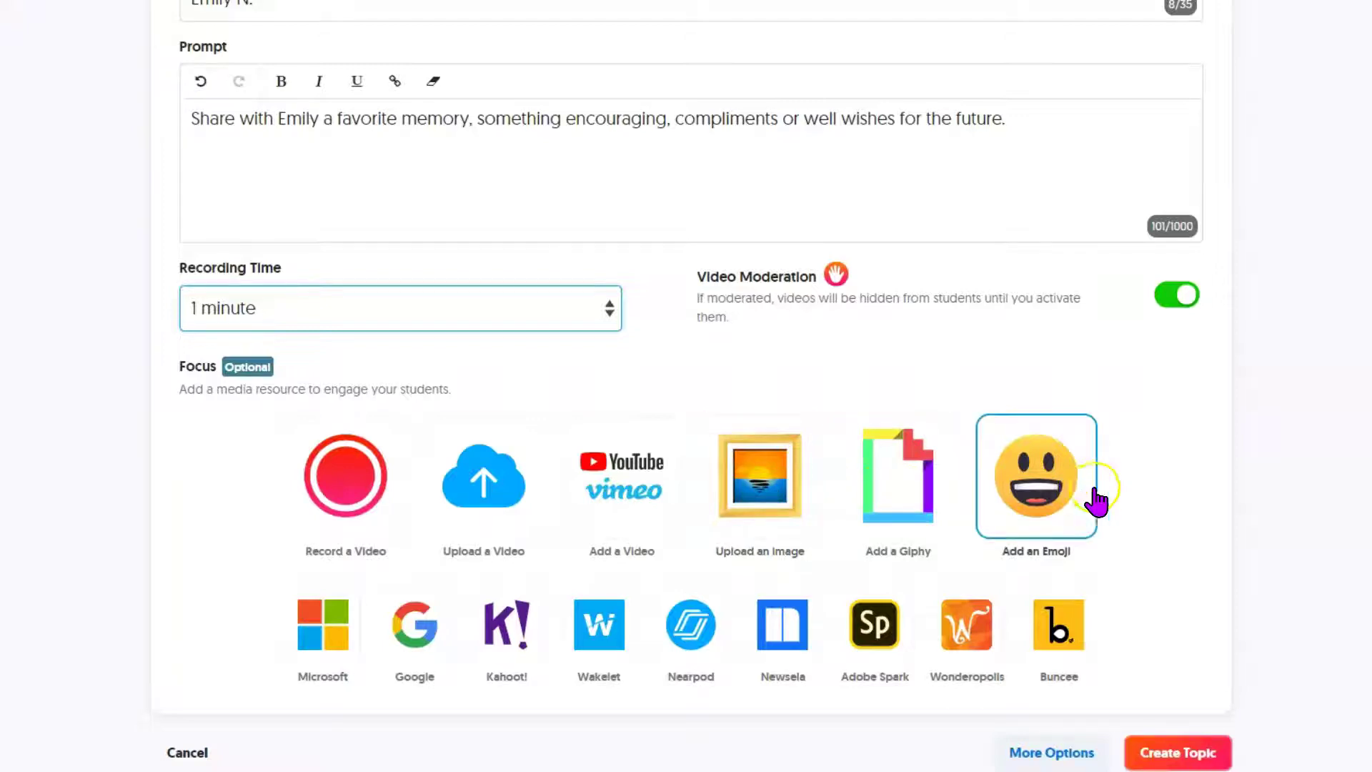
pyautogui.click(883, 504)
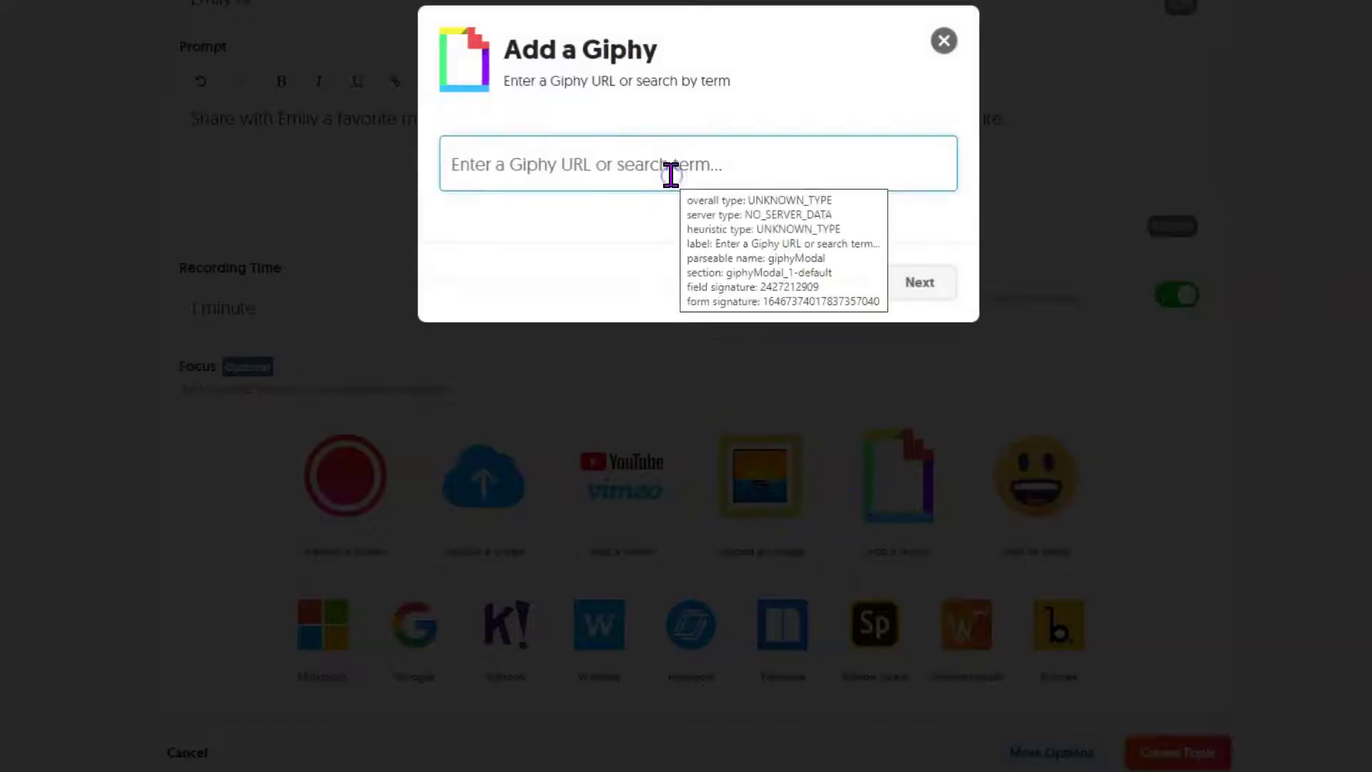
pyautogui.write('excitin')
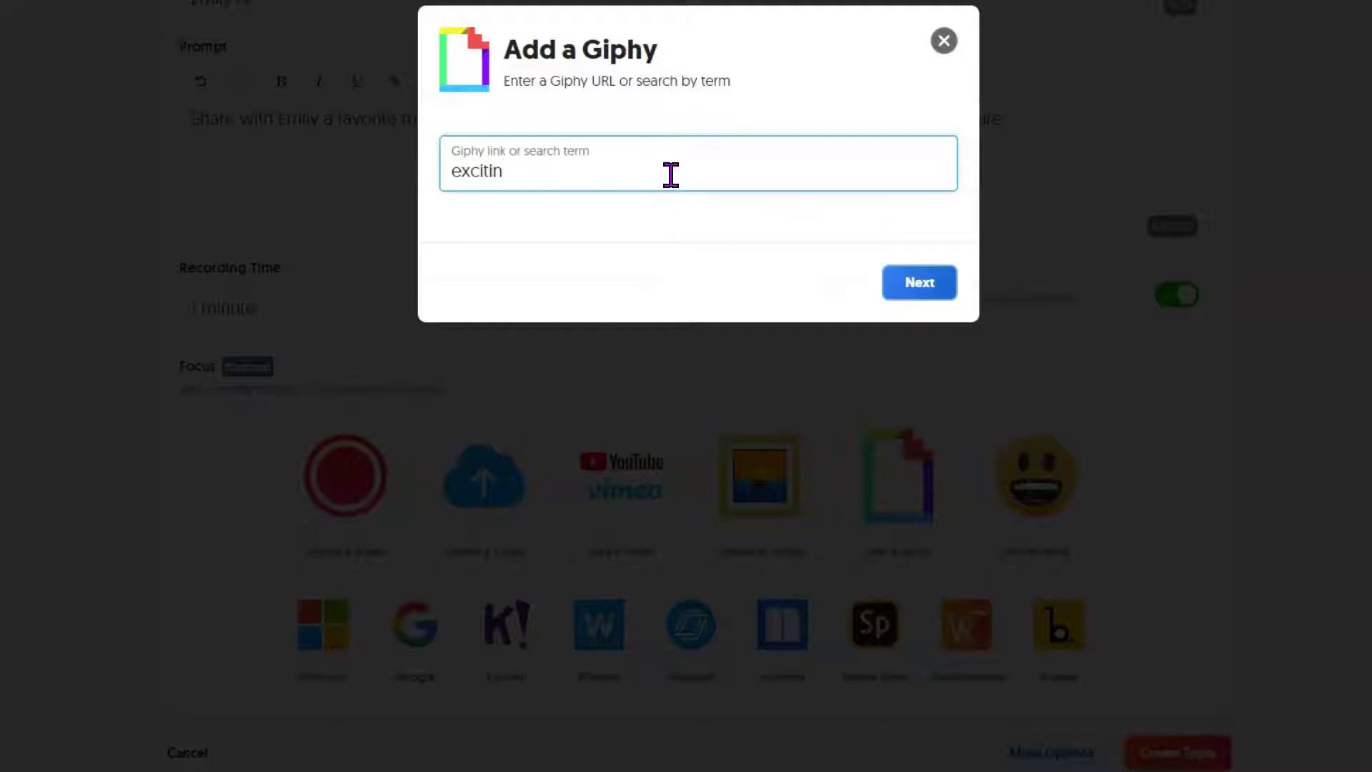
pyautogui.write('g')
pyautogui.press('Return')
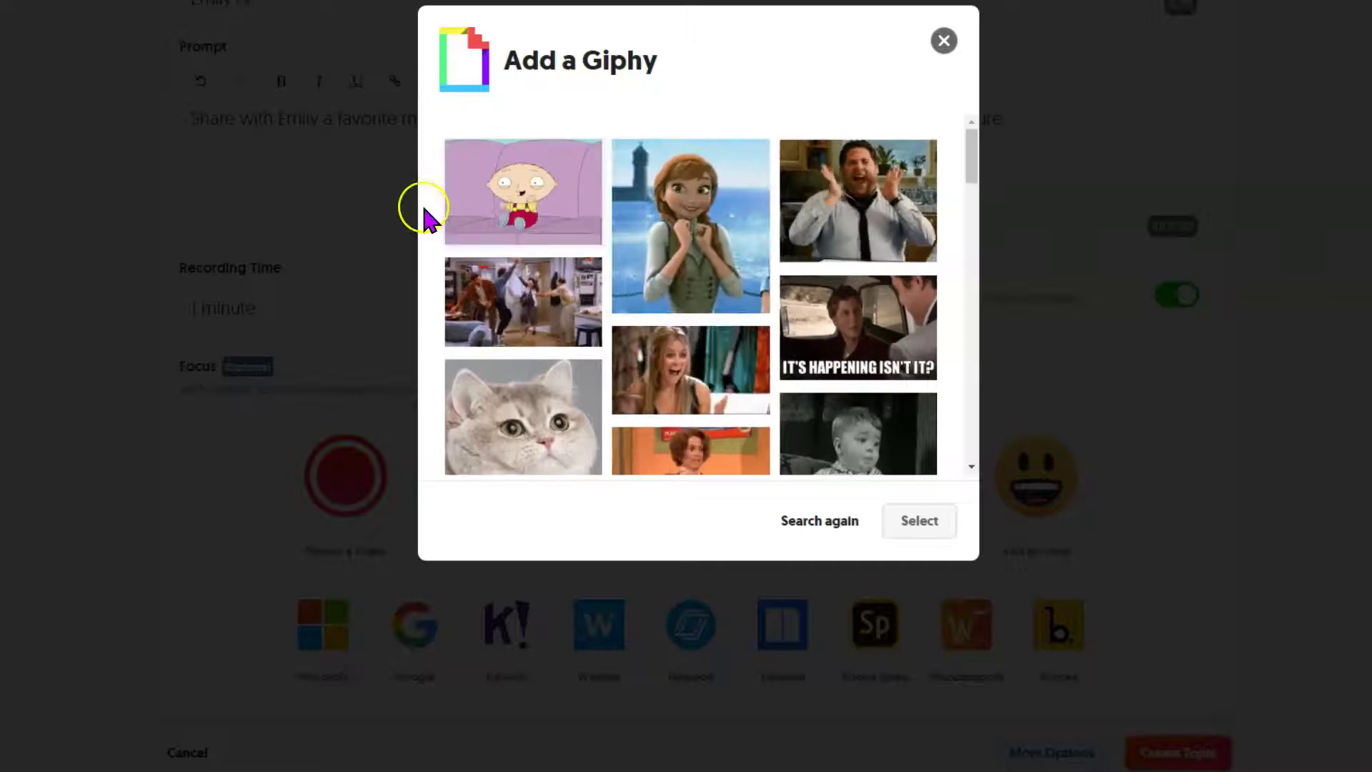
pyautogui.click(580, 148)
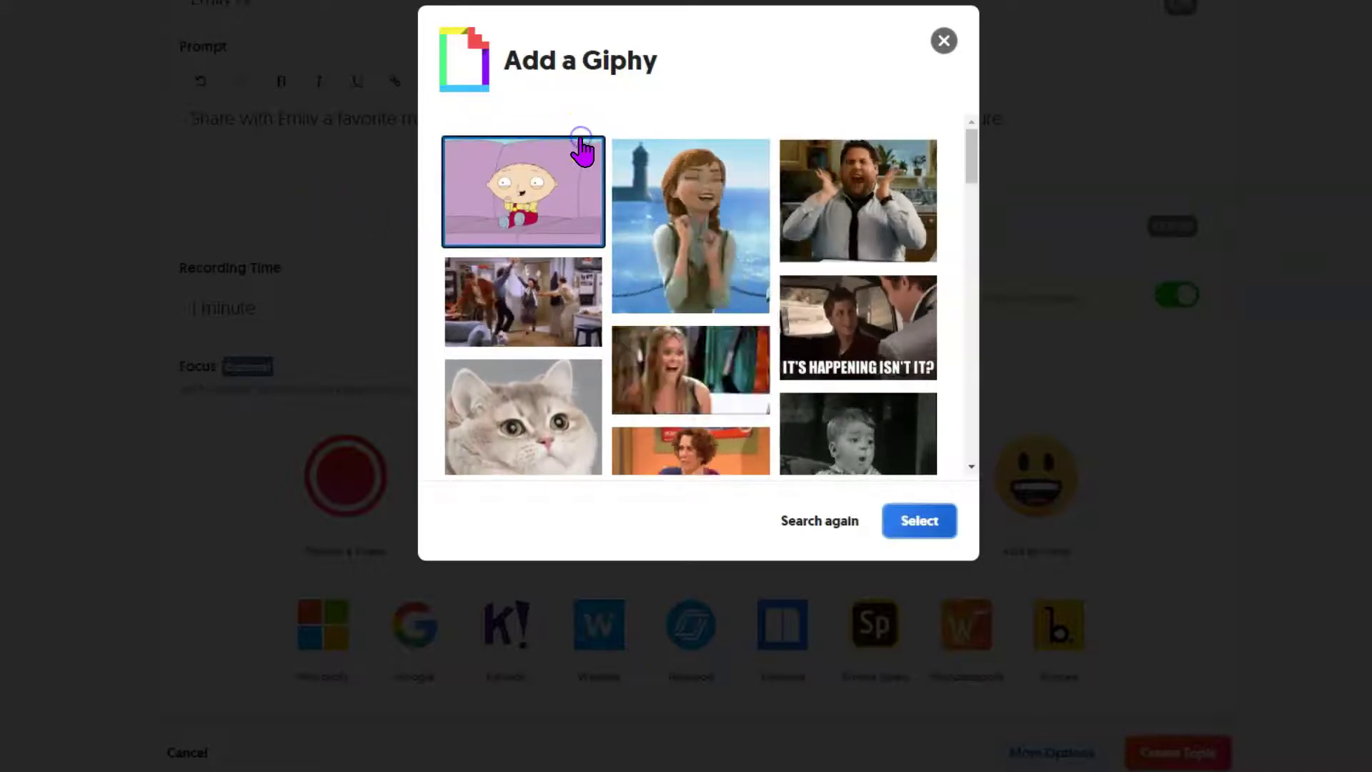
pyautogui.click(909, 519)
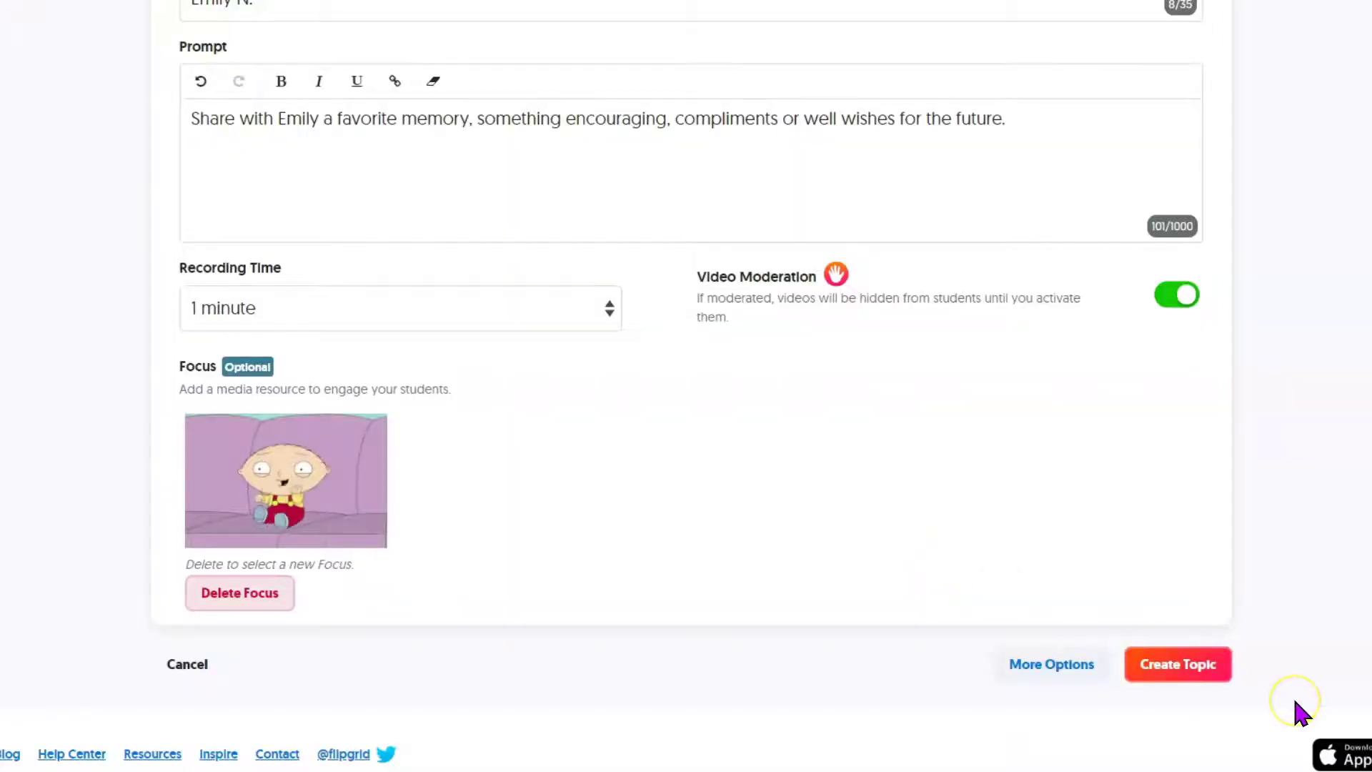
# Enter 'Keep it positive!' as the Topic Tip under More Options.
pyautogui.click(1058, 662)
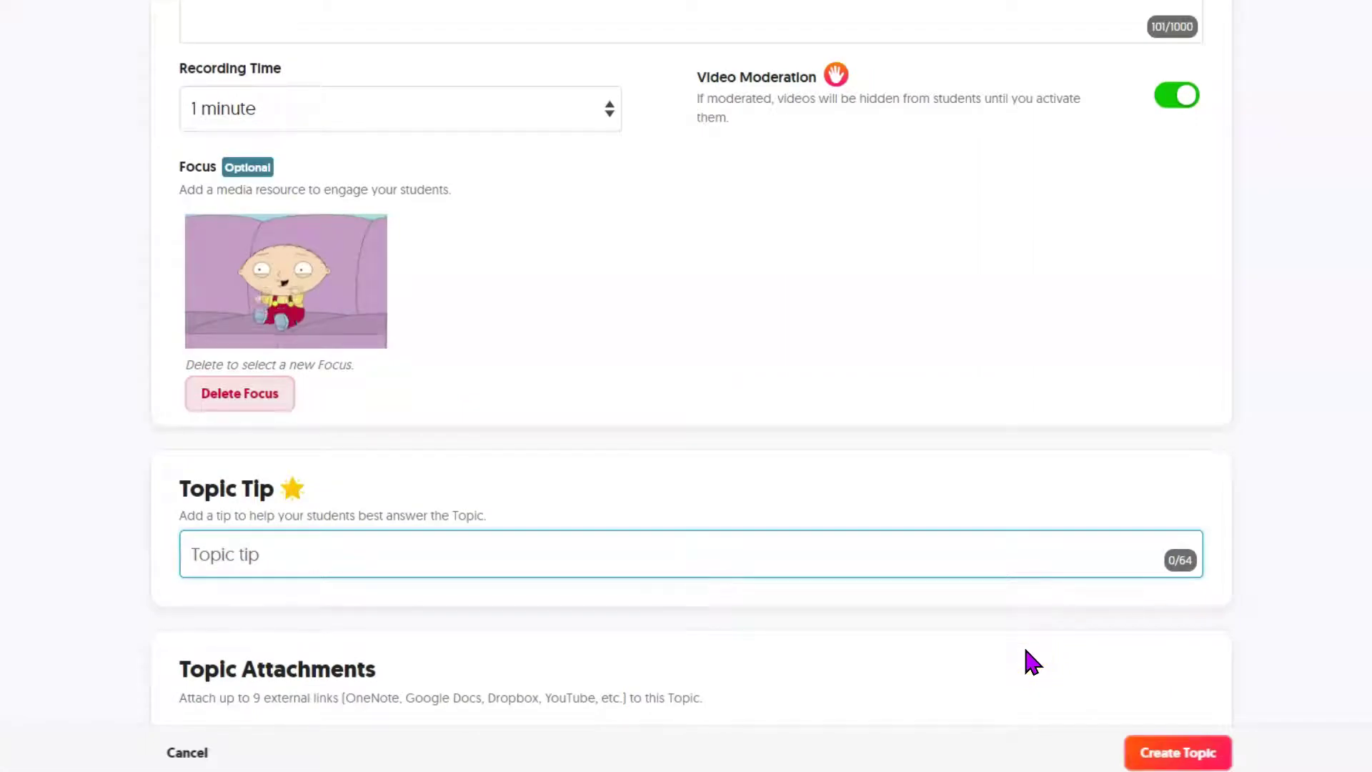
pyautogui.write('Keep it')
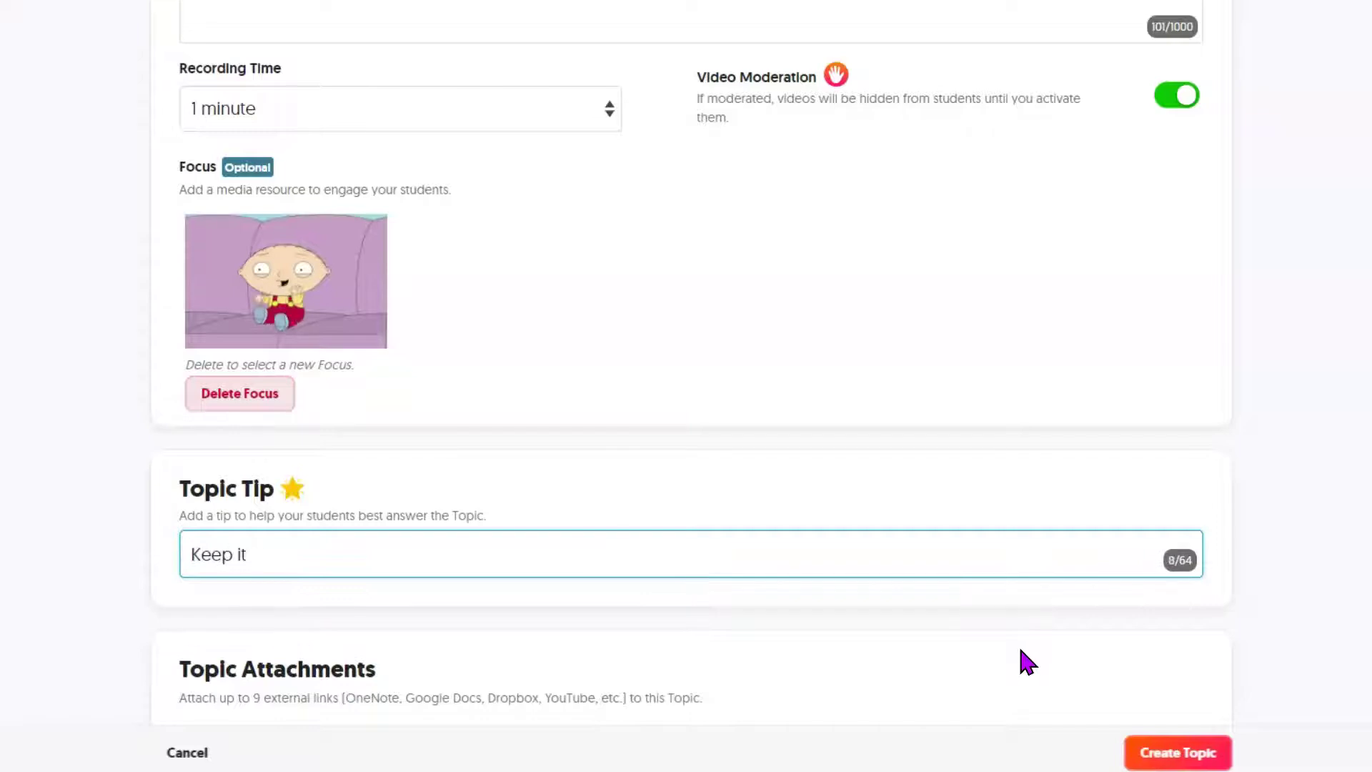
pyautogui.write(' positive!')
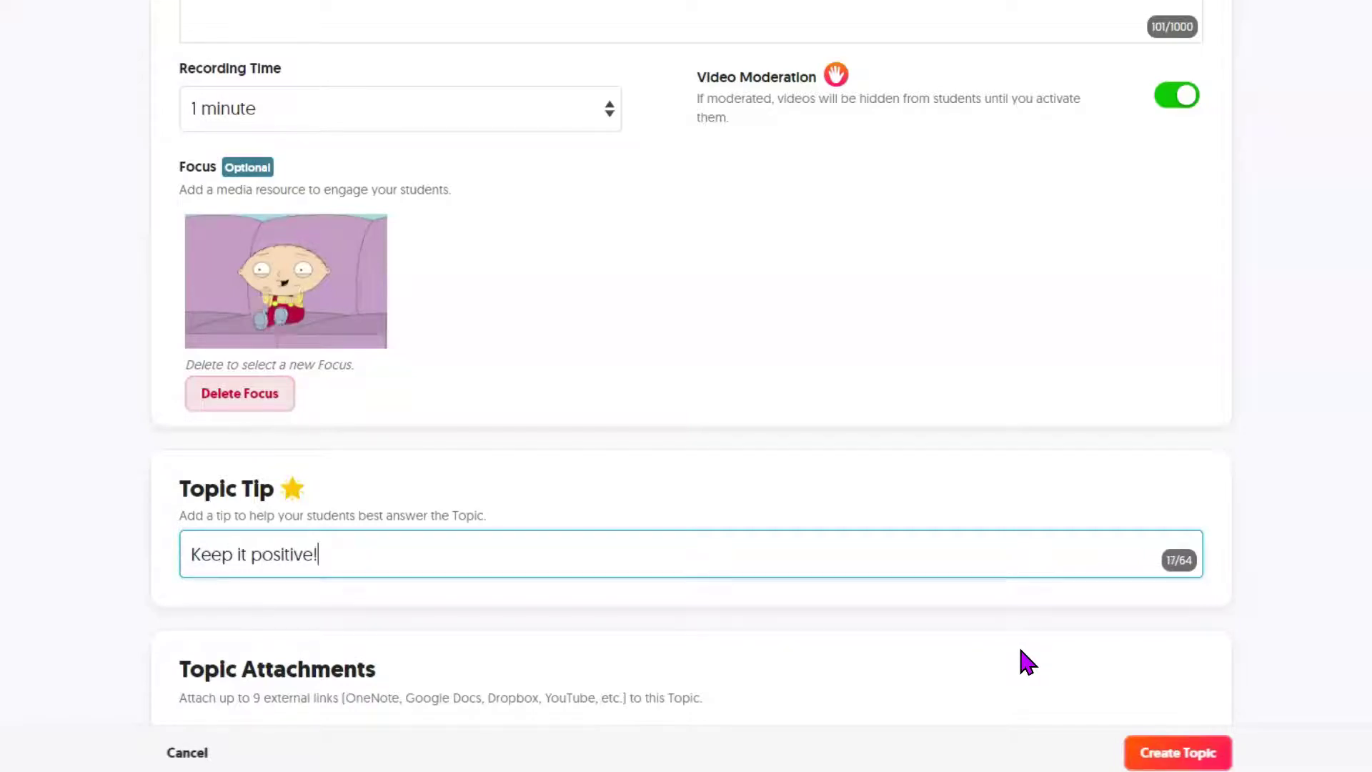
pyautogui.scroll(-5, 1025, 658)
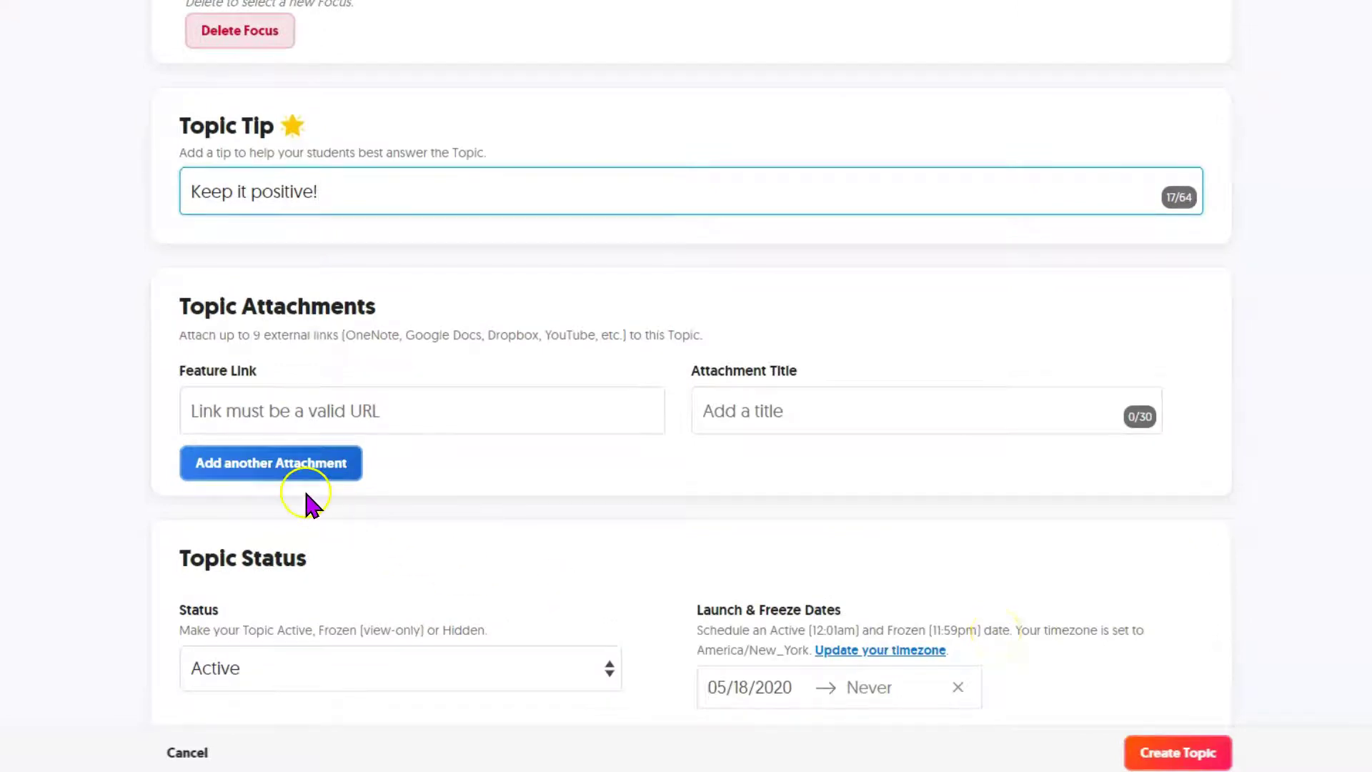
pyautogui.scroll(-3, 515, 514)
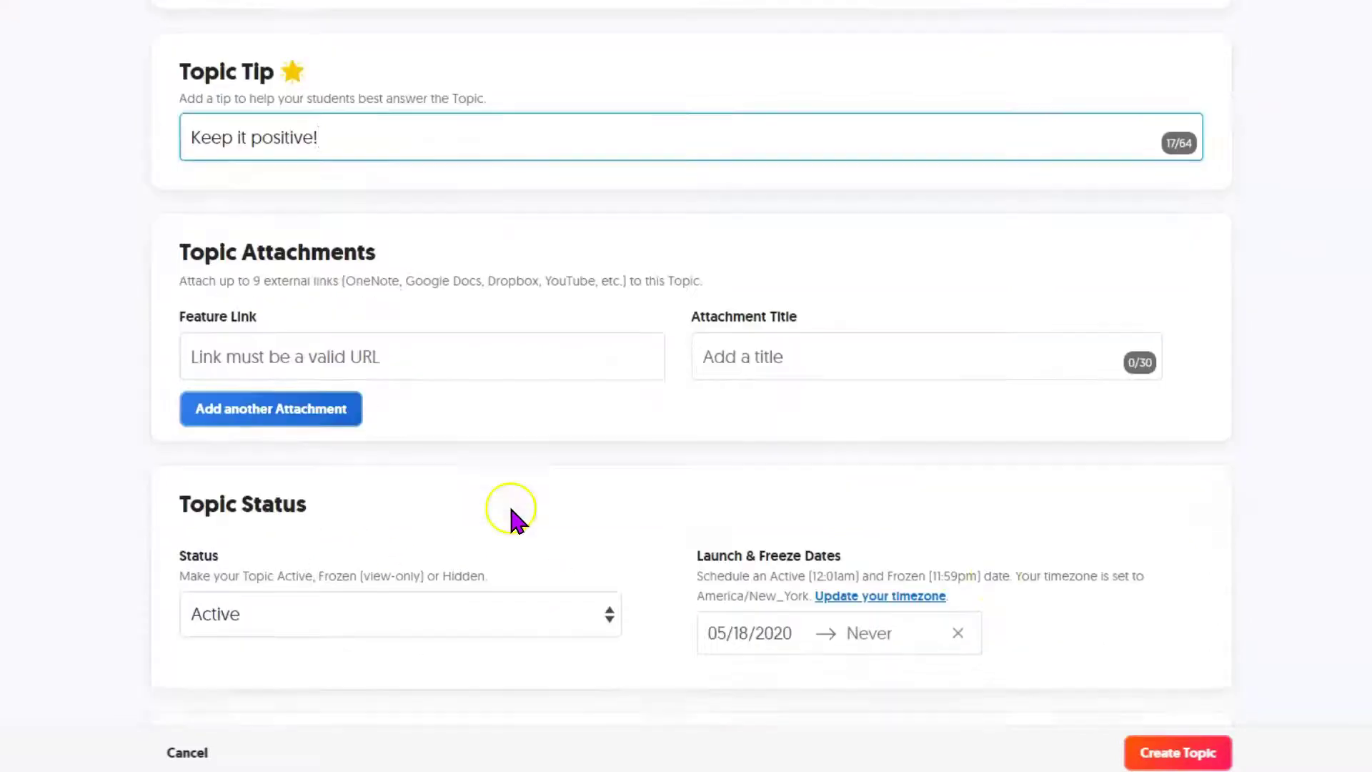
pyautogui.click(888, 492)
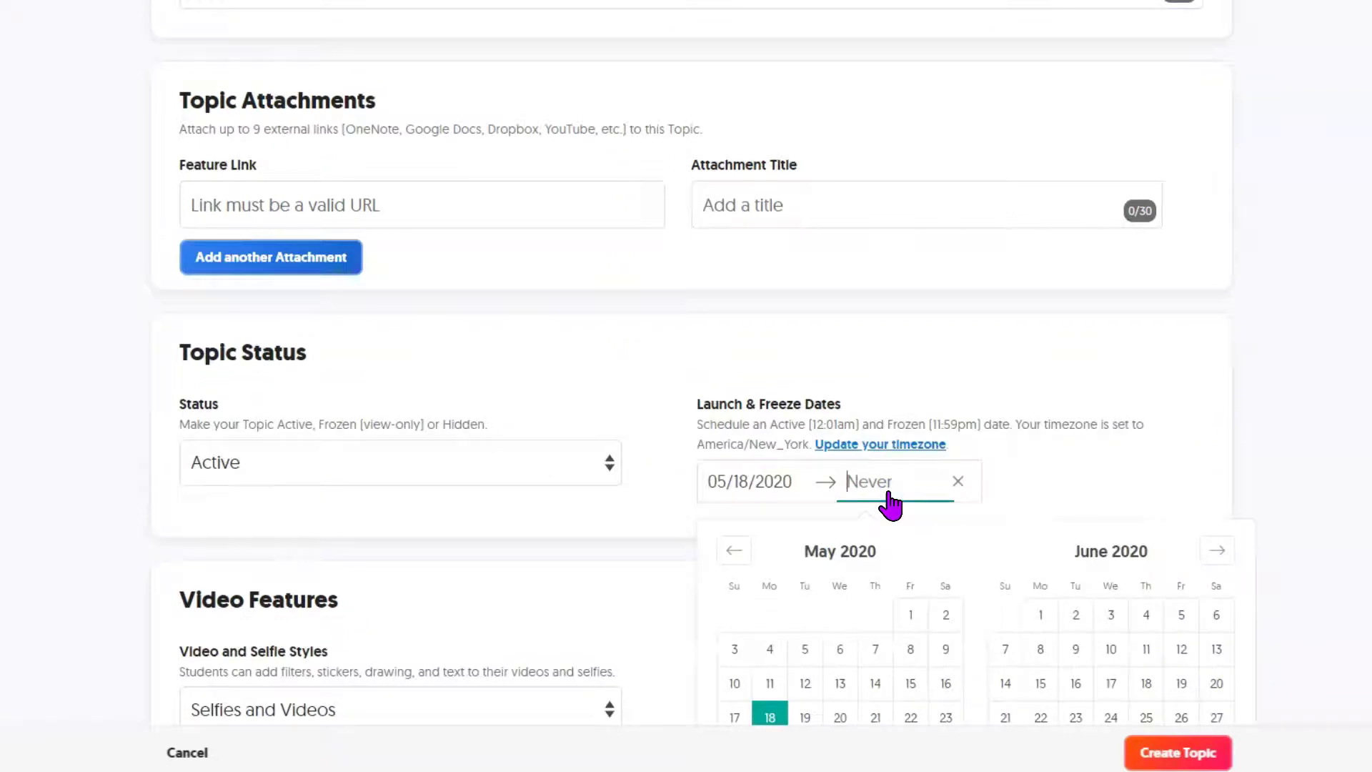
pyautogui.click(100, 520)
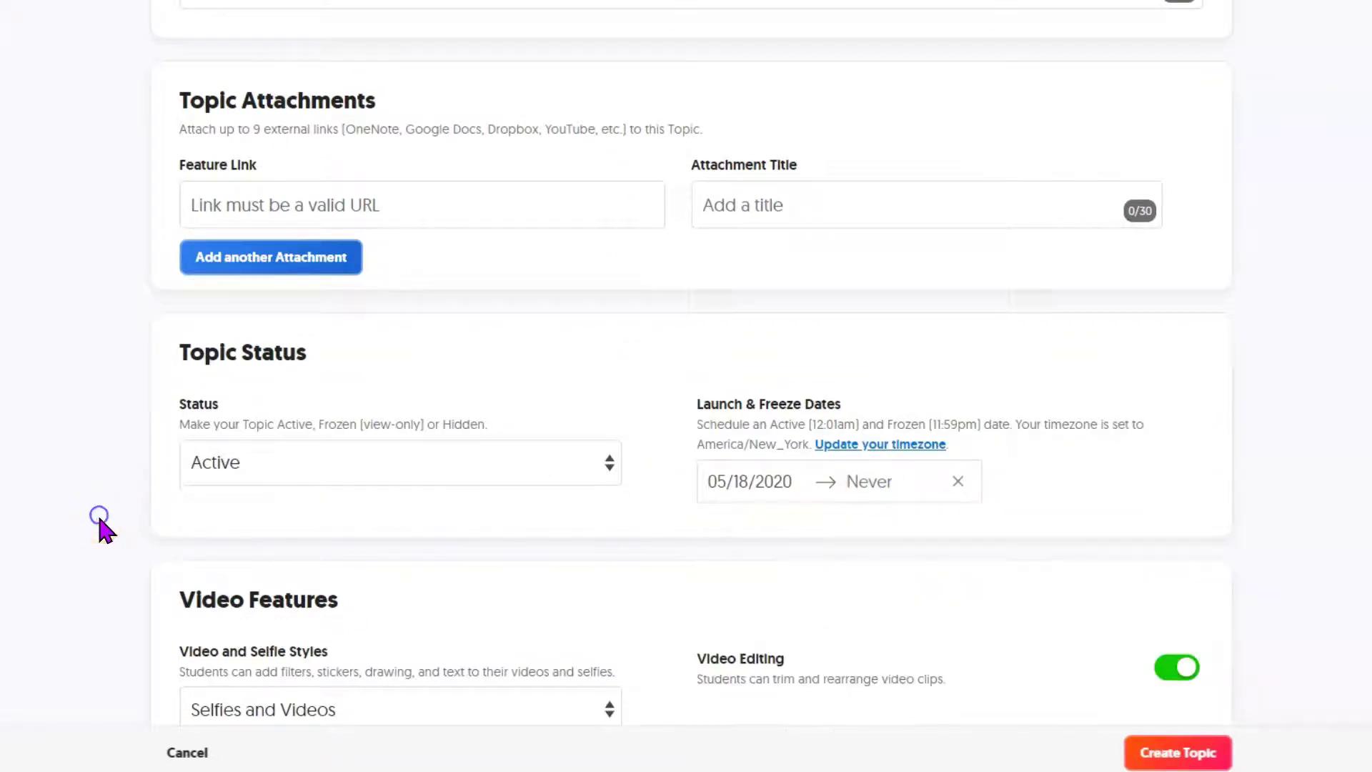
pyautogui.scroll(-2, 102, 521)
pyautogui.scroll(-2, 100, 520)
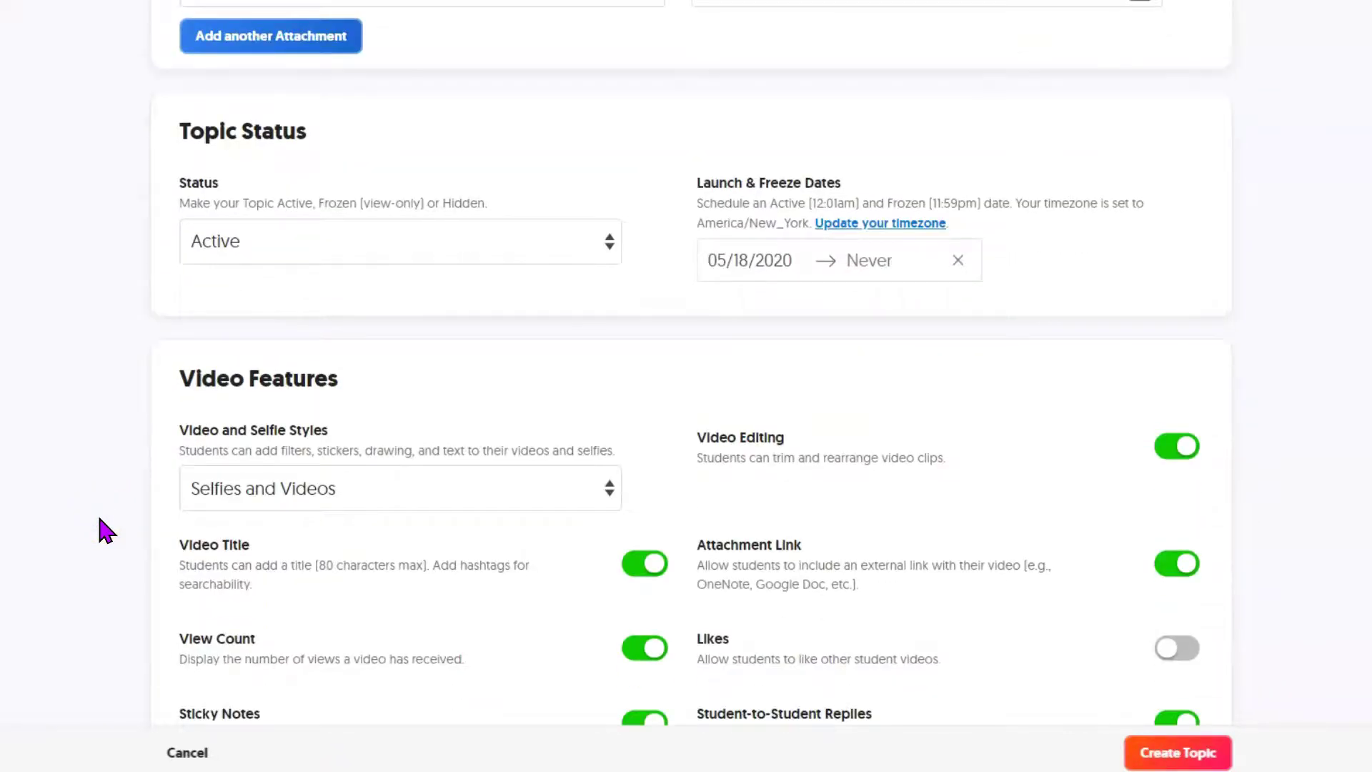
pyautogui.click(255, 524)
pyautogui.scroll(-2, 91, 561)
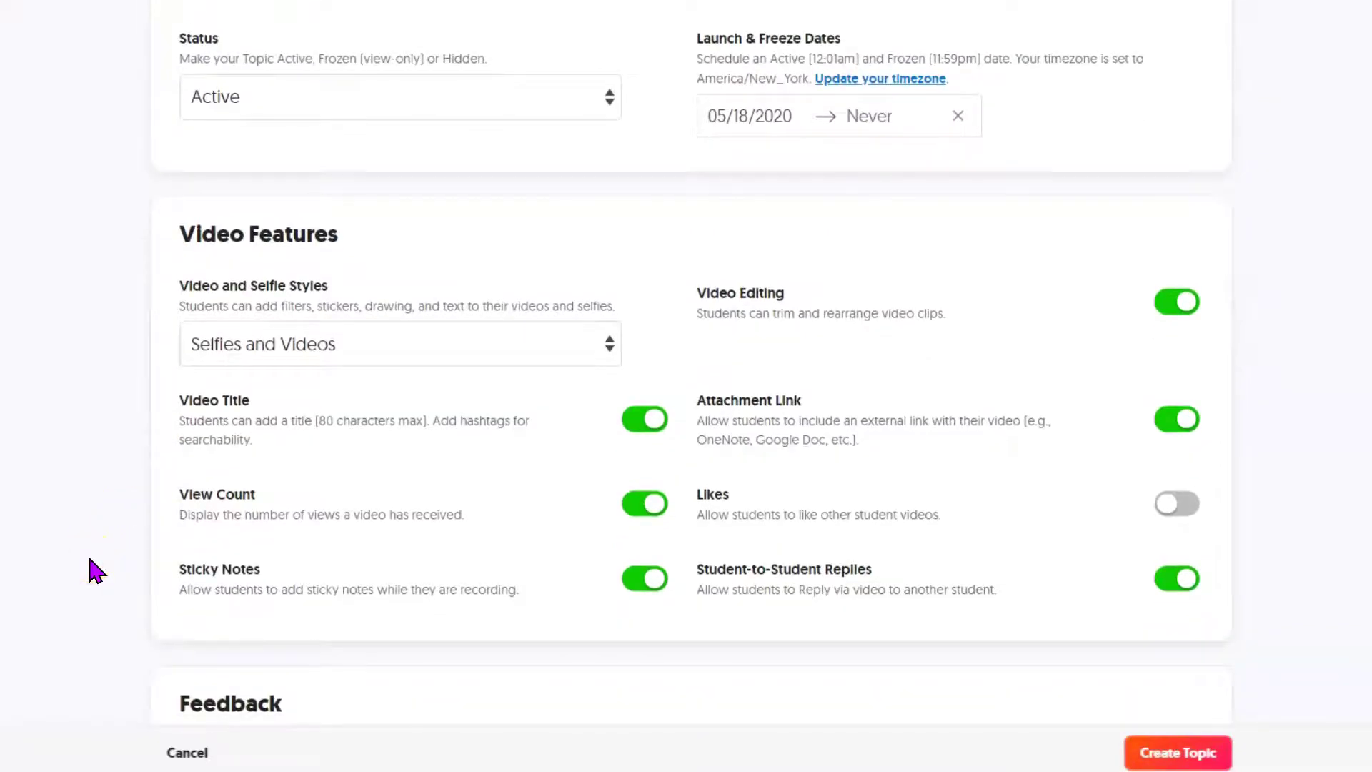
pyautogui.click(1176, 580)
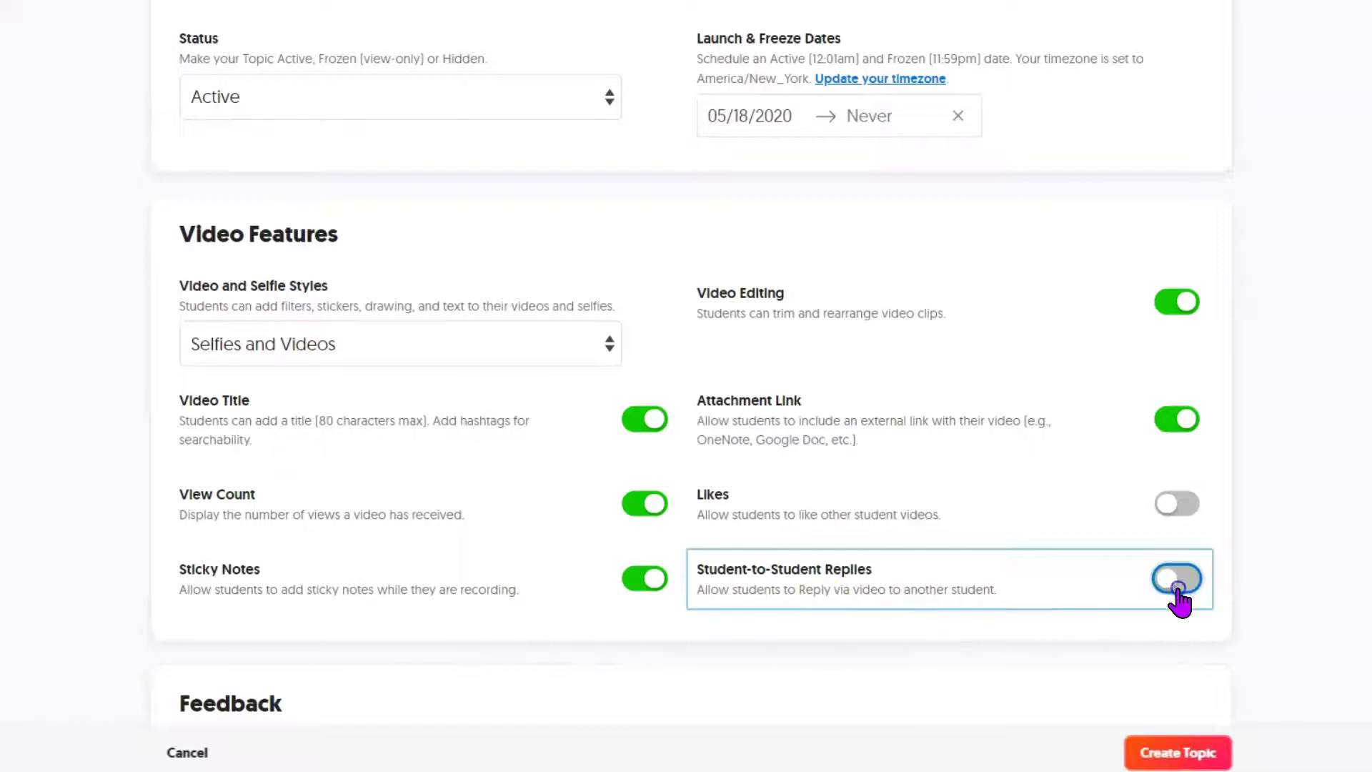
pyautogui.click(1176, 580)
pyautogui.scroll(-5, 1270, 593)
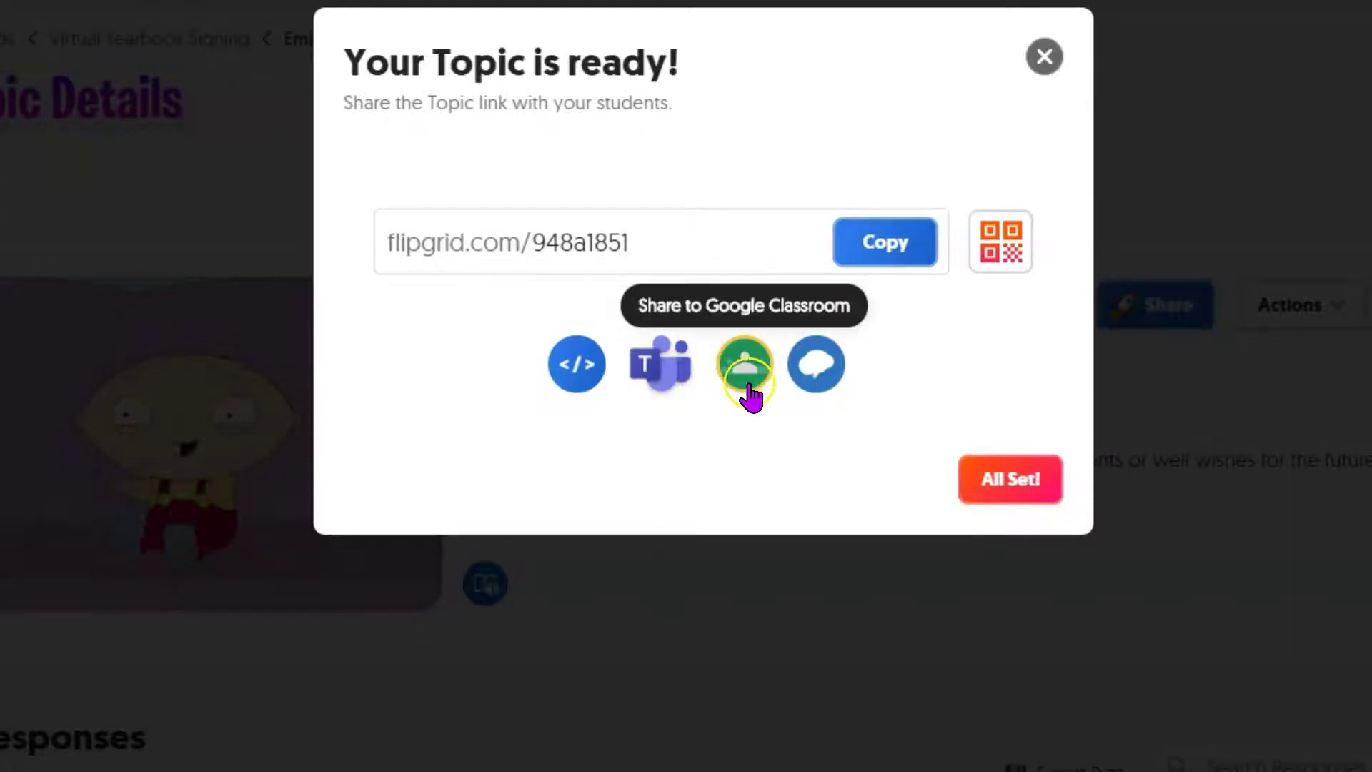
# Dismiss the topic-ready message, reopen Virtual Yearbook Signing from My Grids, and check its share link.
pyautogui.click(1044, 57)
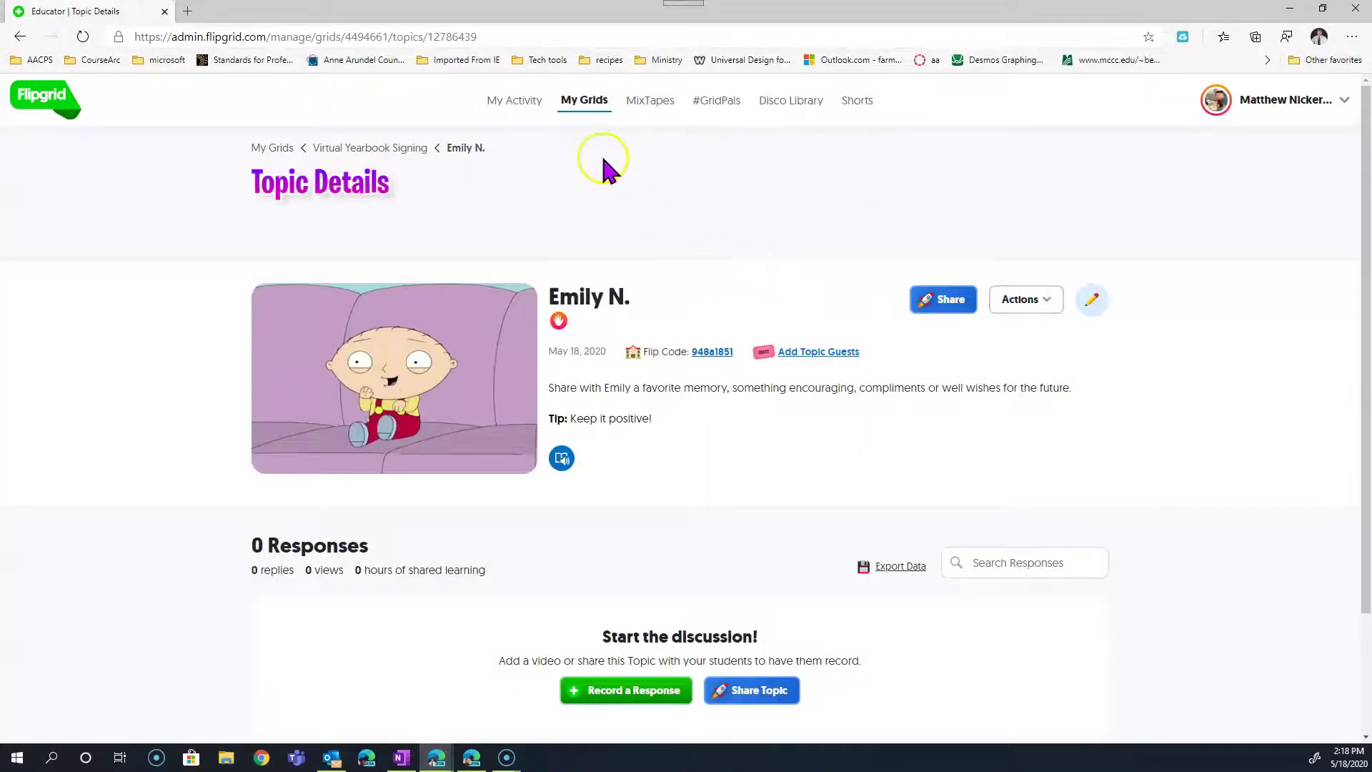
pyautogui.click(578, 105)
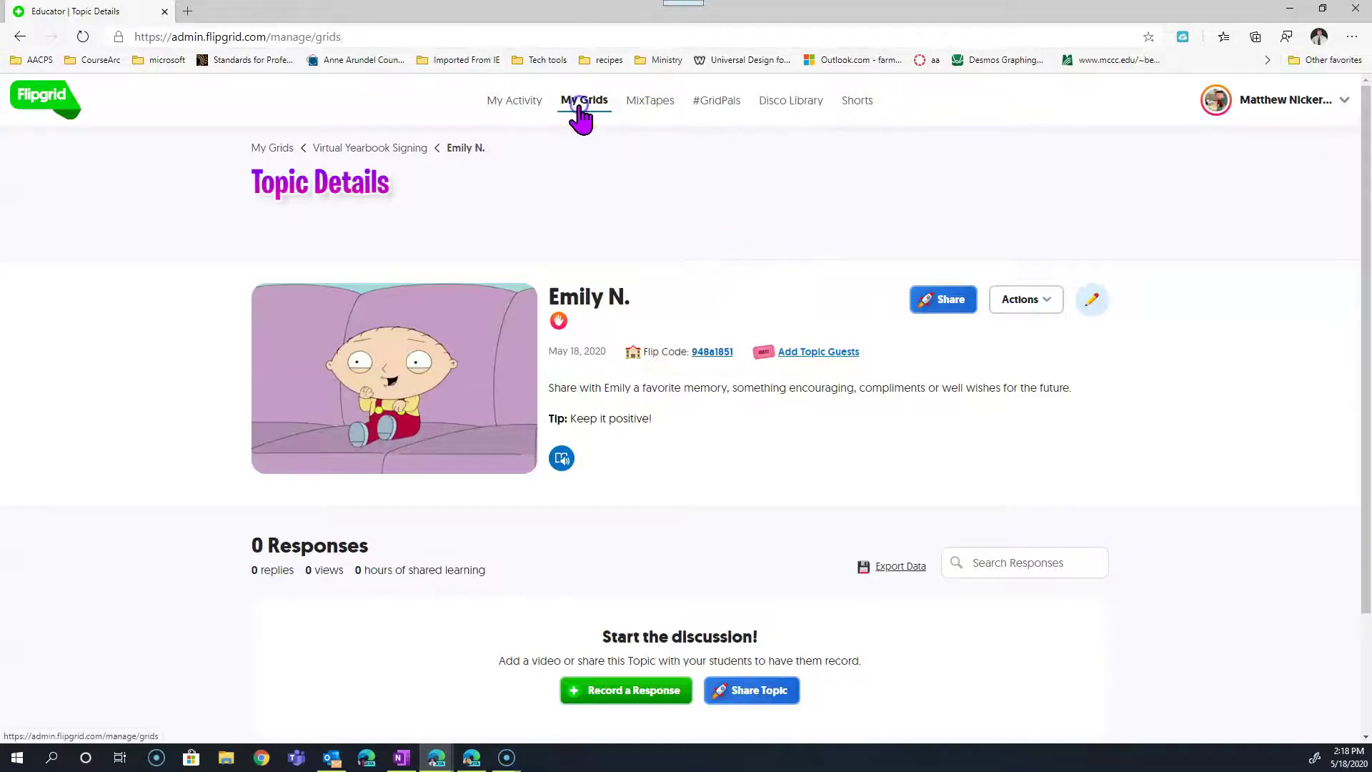
pyautogui.click(493, 444)
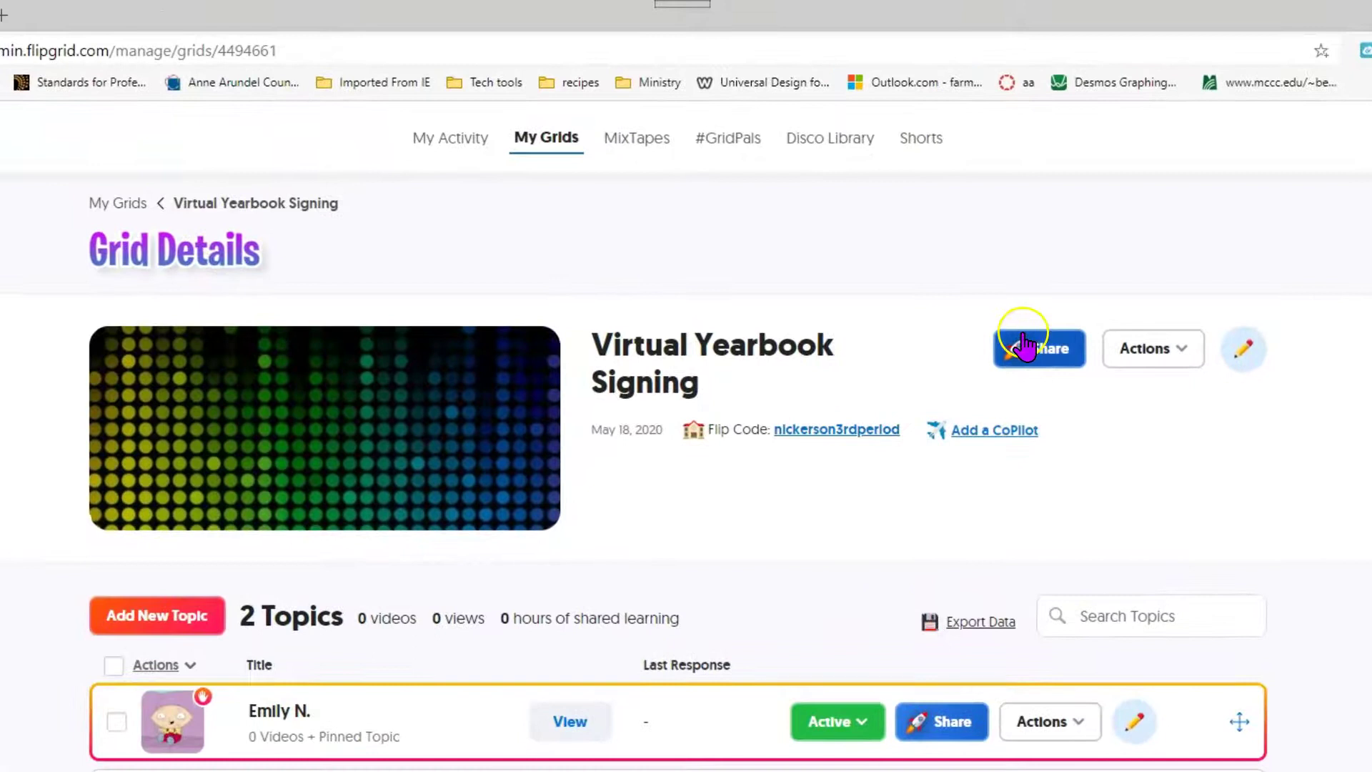
pyautogui.click(1023, 342)
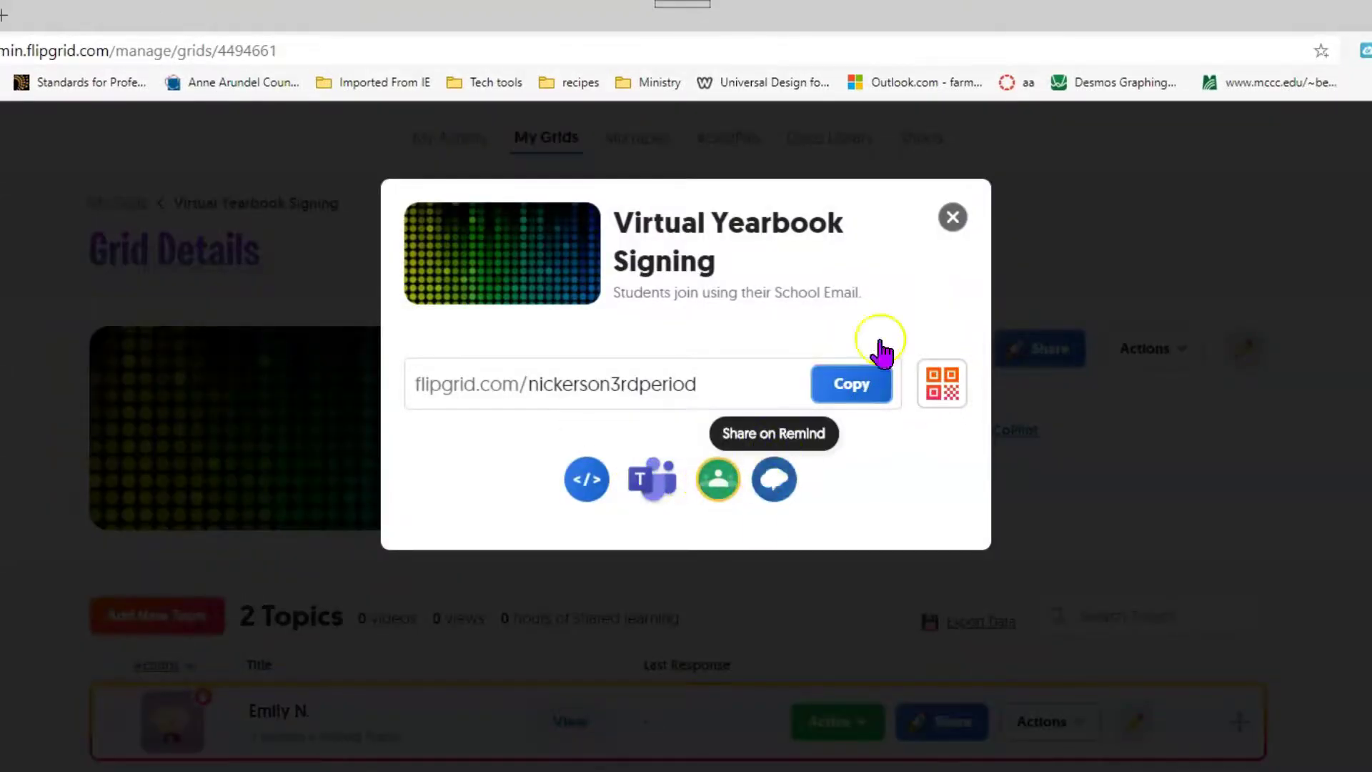
pyautogui.click(953, 218)
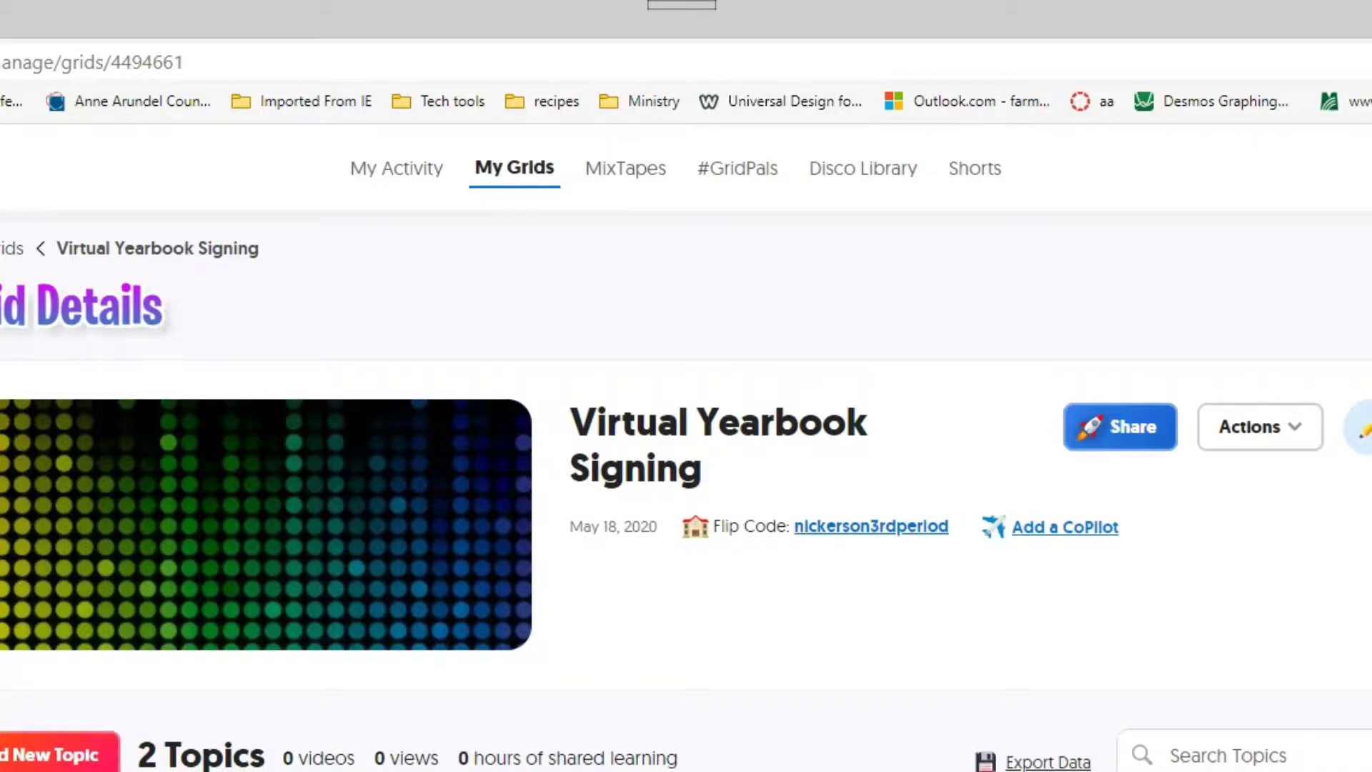
# Remove 'Say Hello on Flipgrid!' through its Edit page, confirming permanent deletion of topic and videos.
pyautogui.click(730, 618)
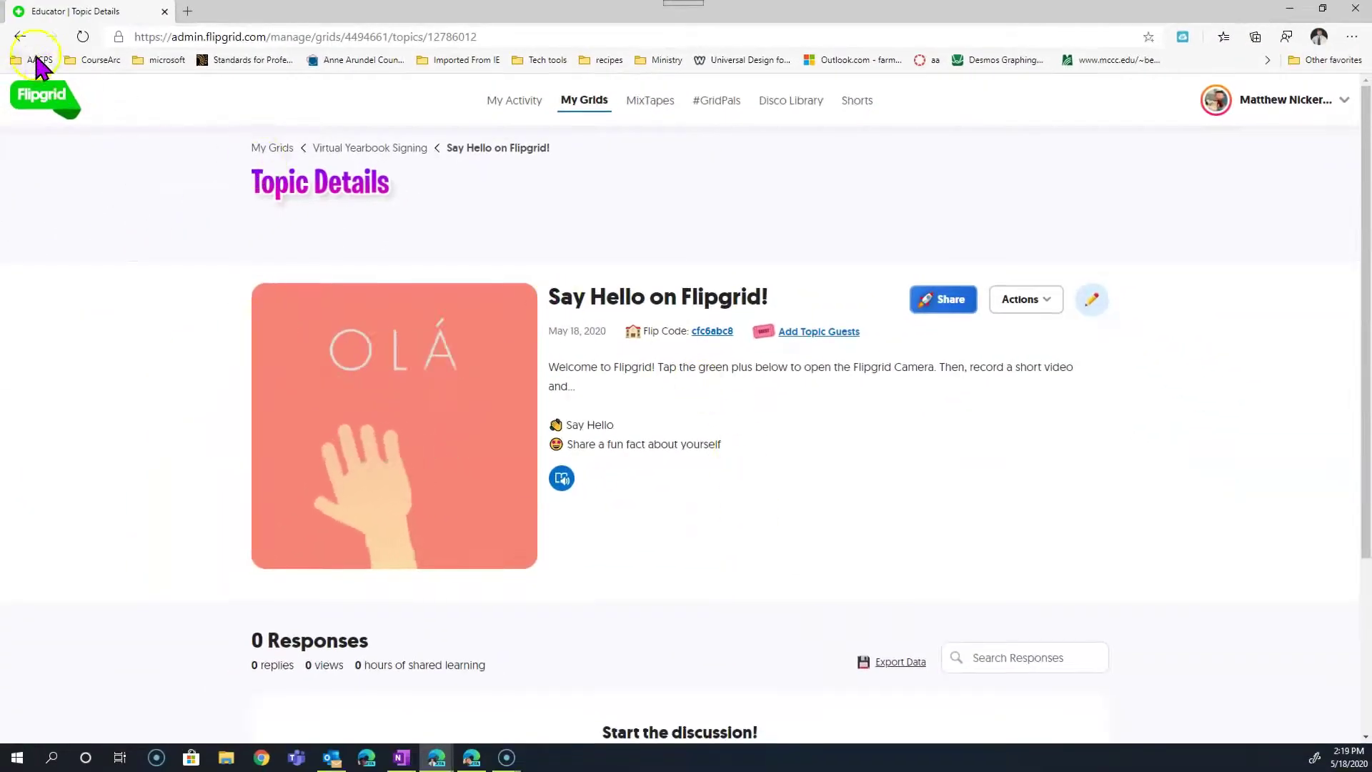
pyautogui.click(20, 36)
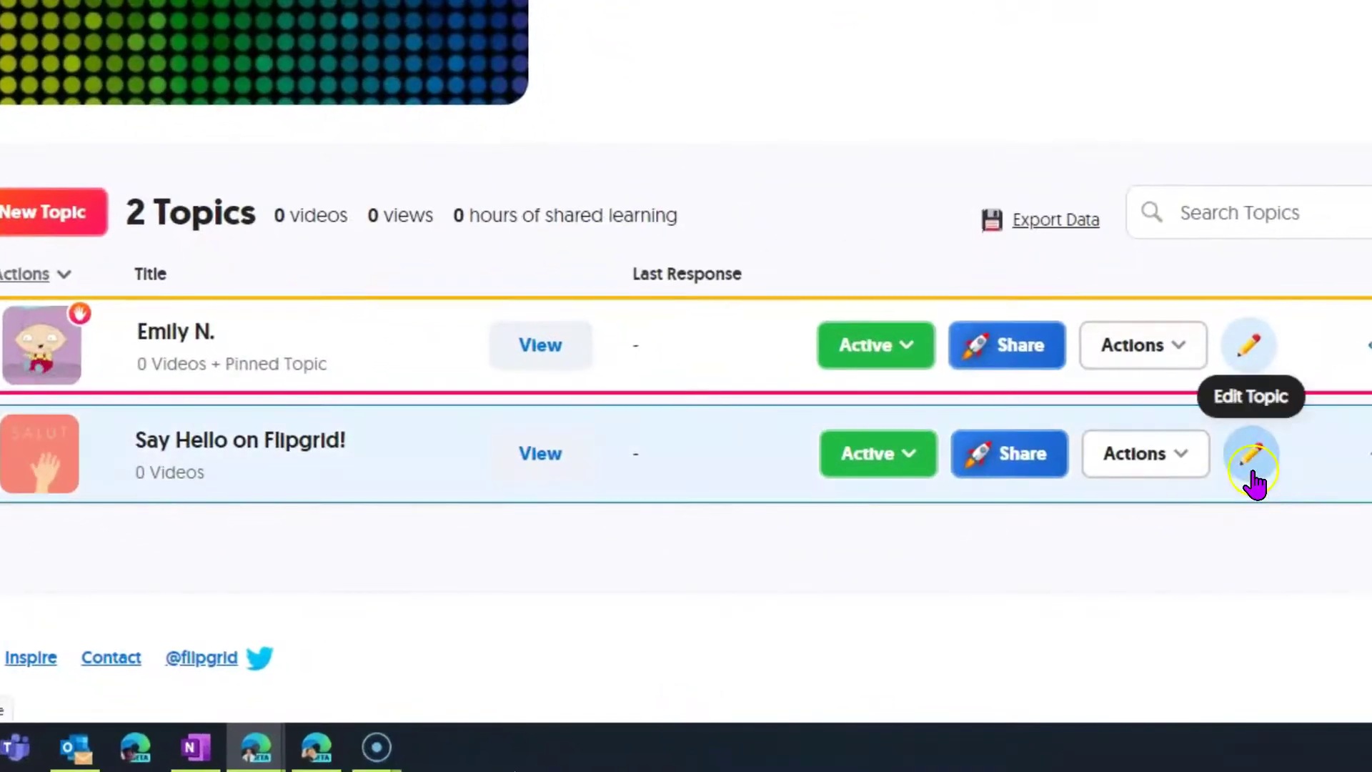
pyautogui.click(1247, 465)
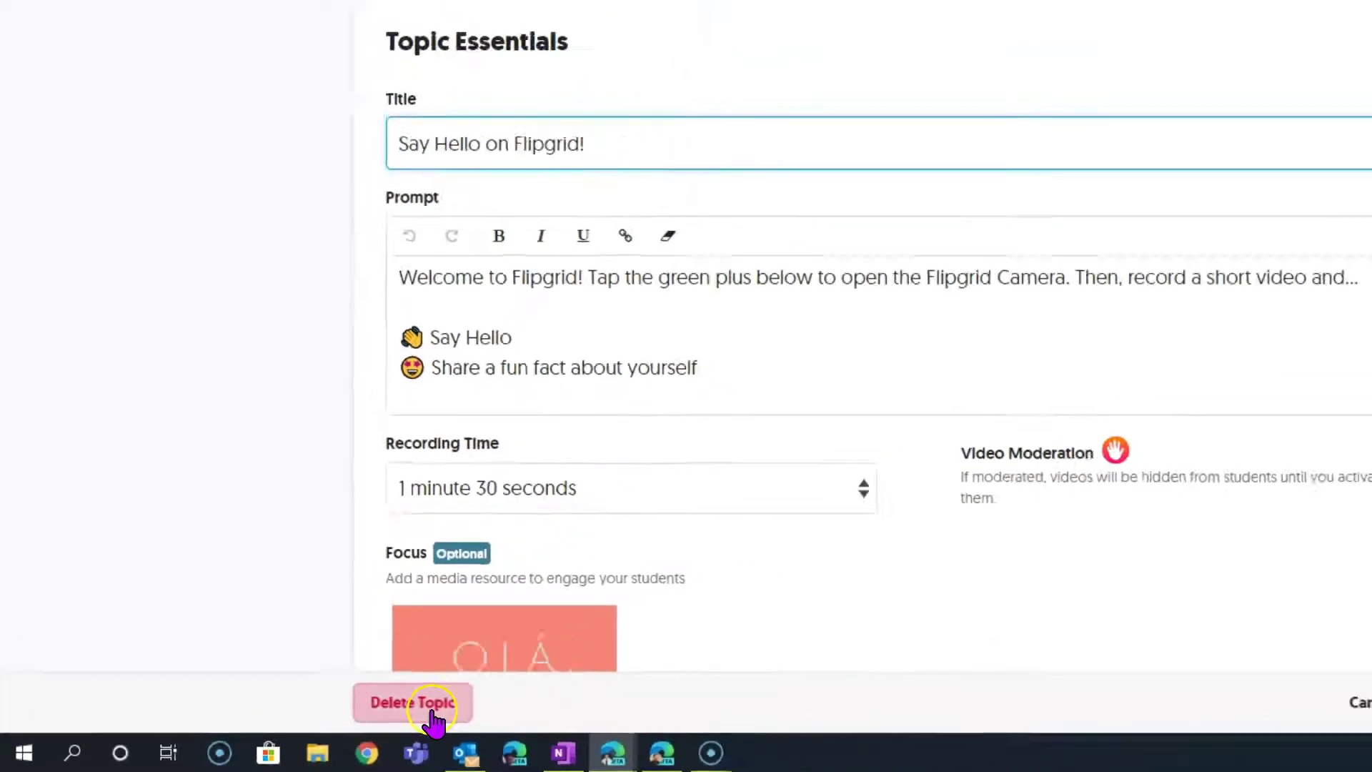
pyautogui.click(431, 710)
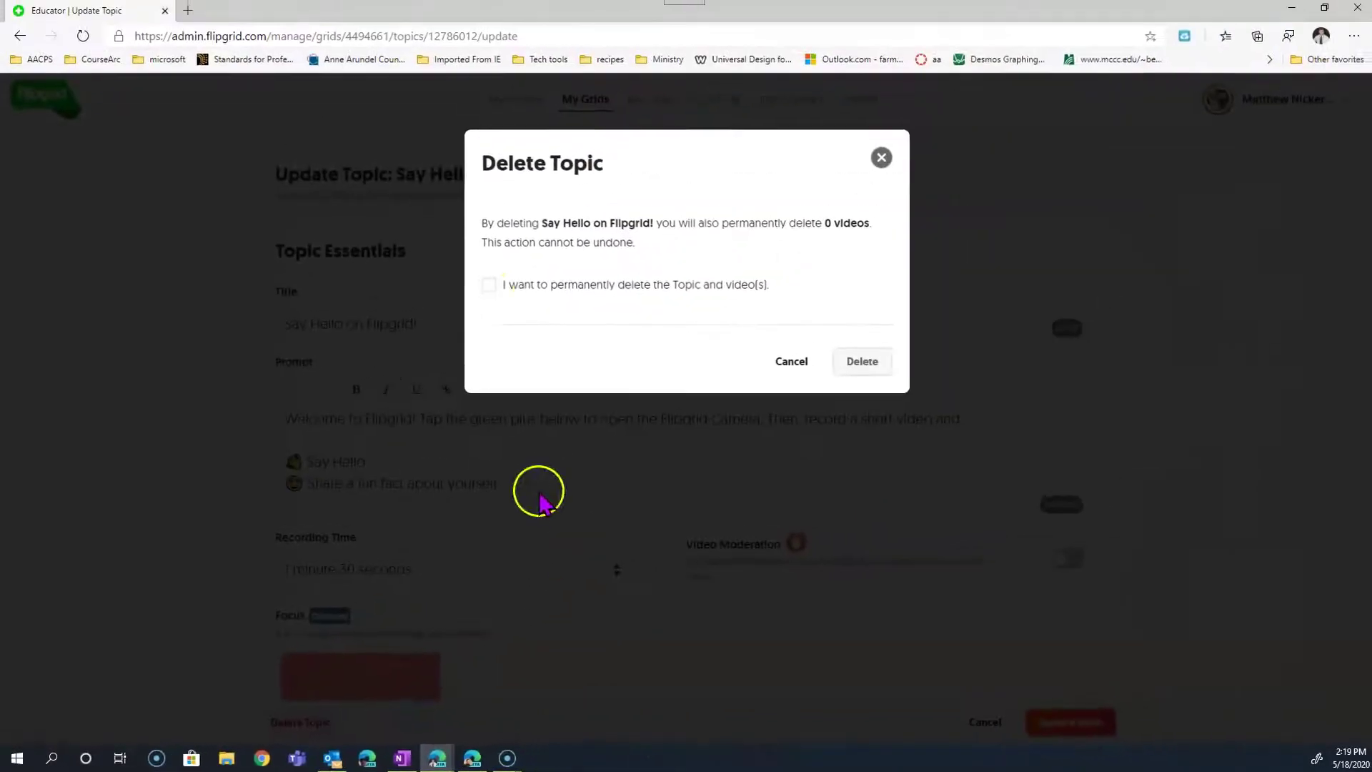
pyautogui.click(696, 109)
pyautogui.click(1260, 221)
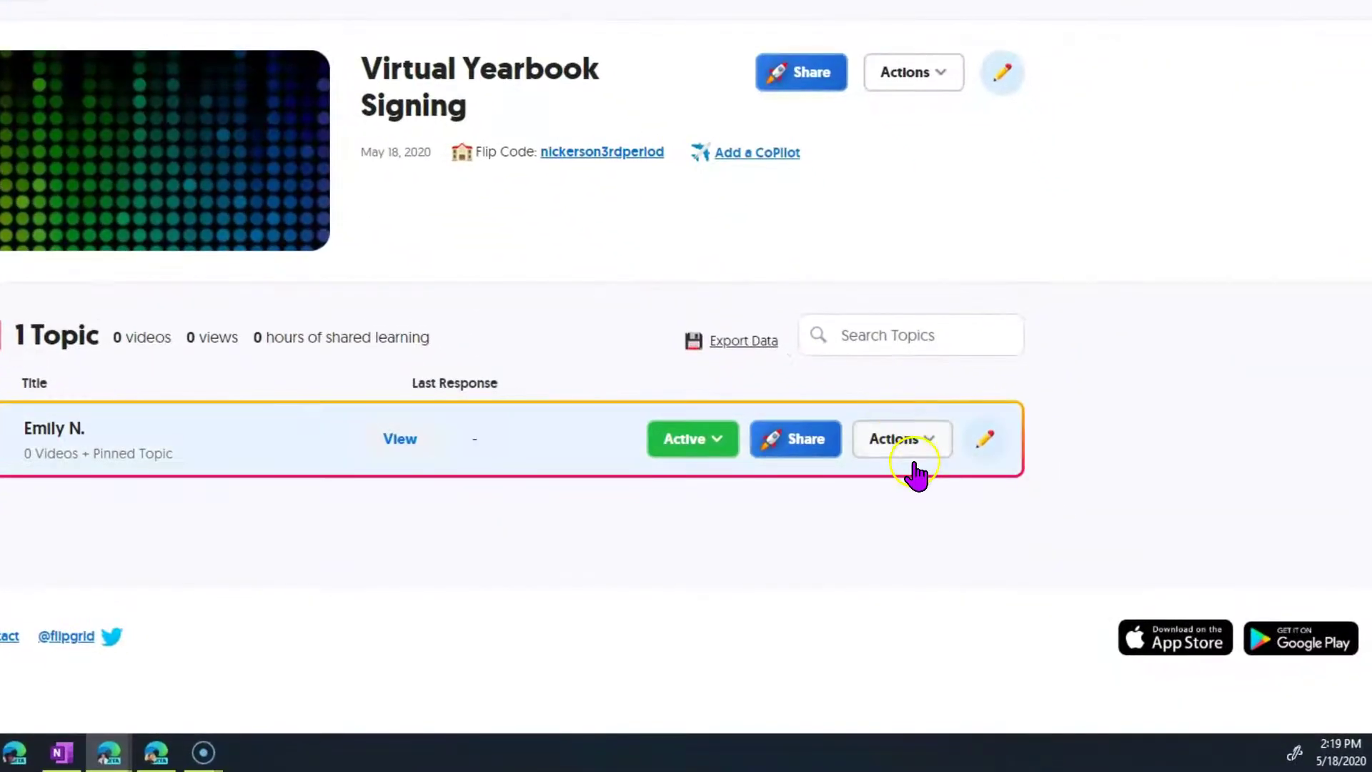
# Duplicate the student's topic into Virtual Yearbook Signing, copying only the topic itself.
pyautogui.click(926, 453)
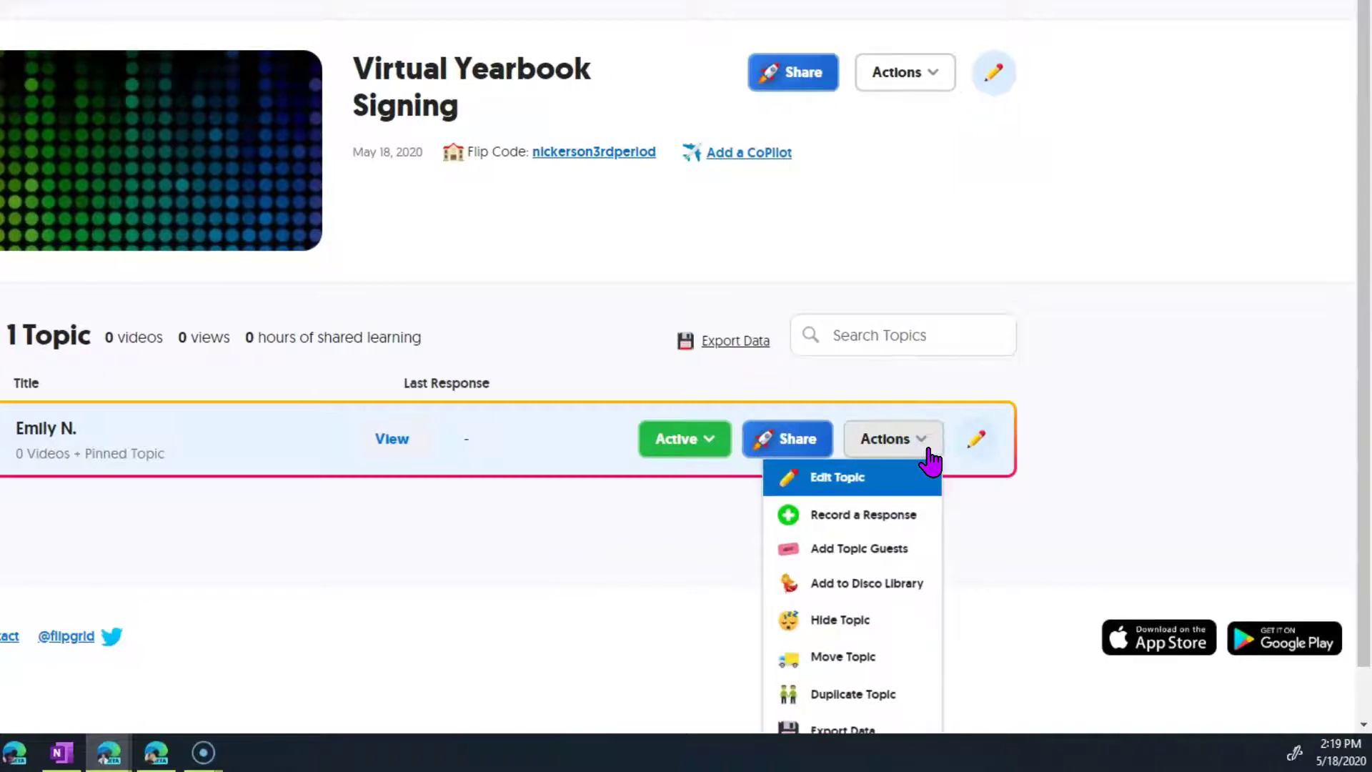
pyautogui.click(870, 697)
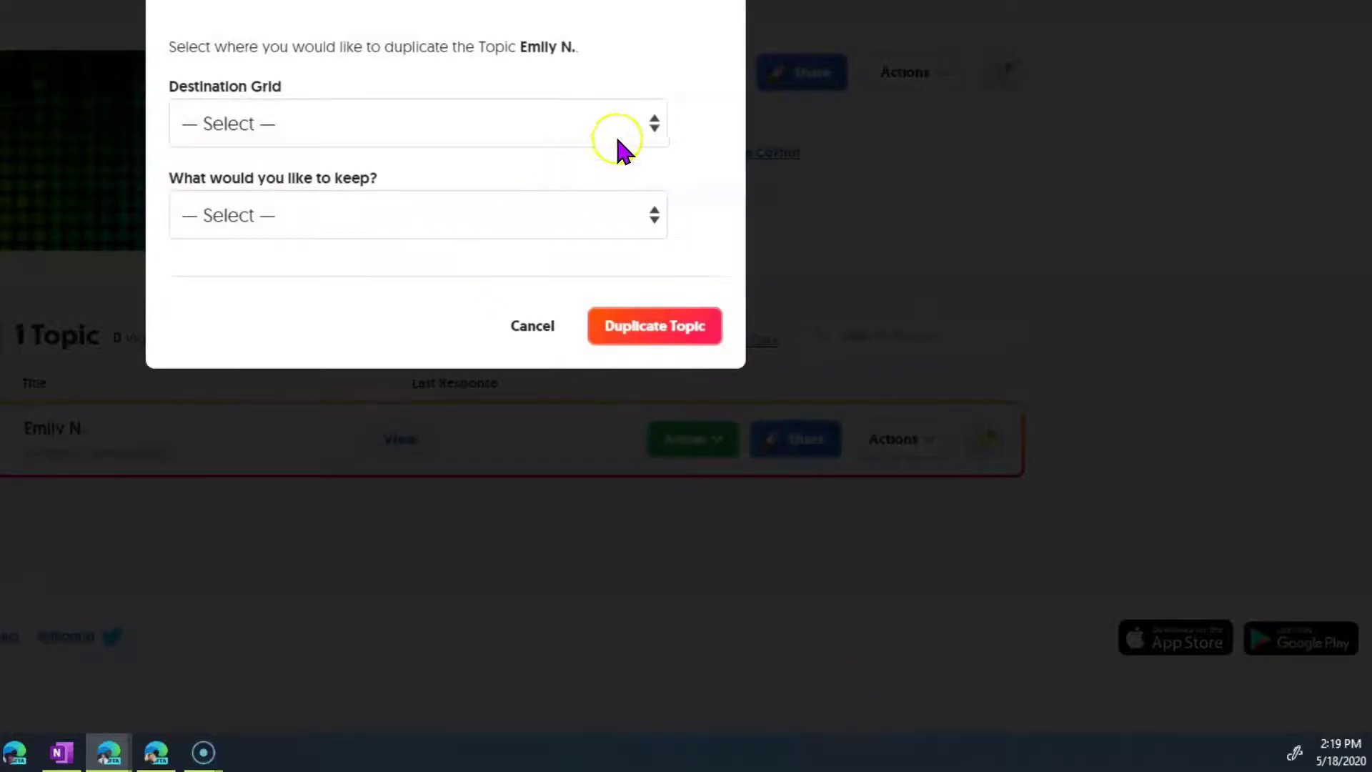
pyautogui.click(651, 124)
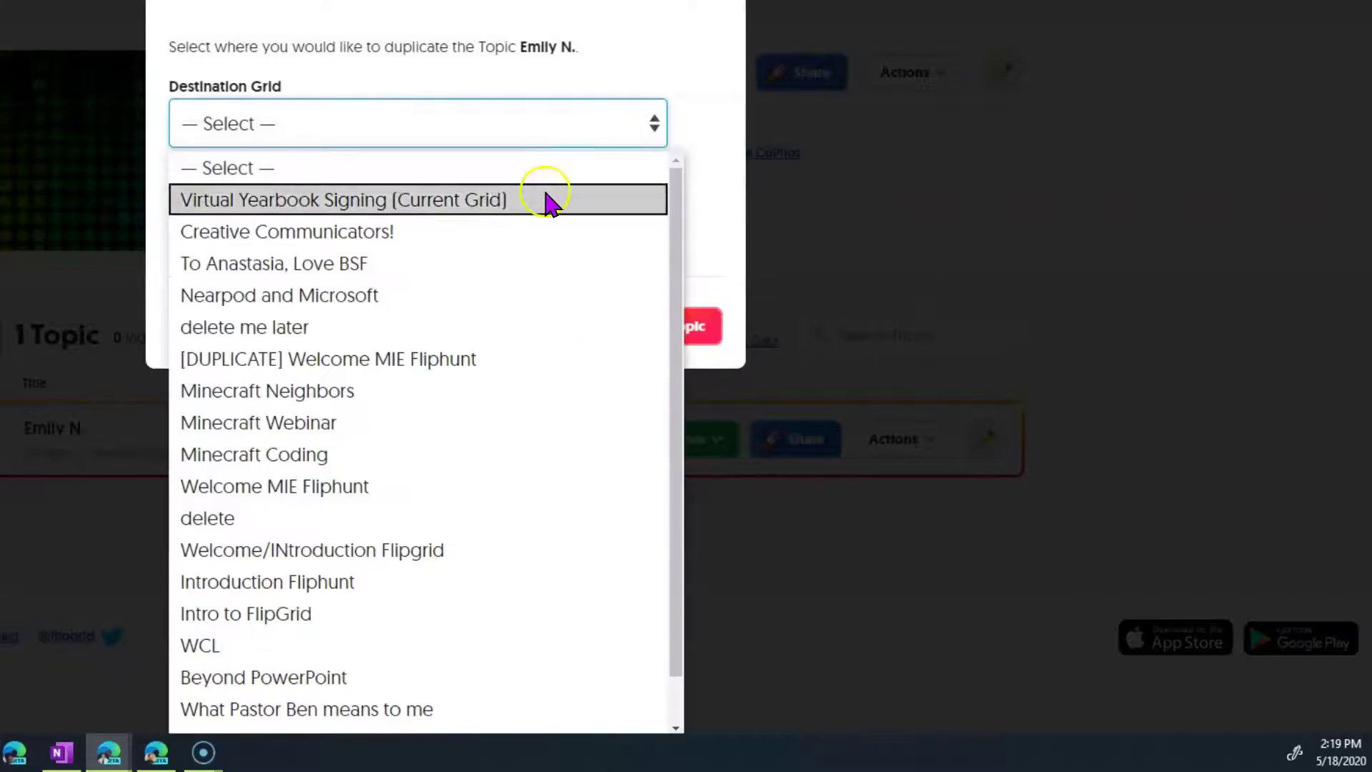
pyautogui.click(545, 198)
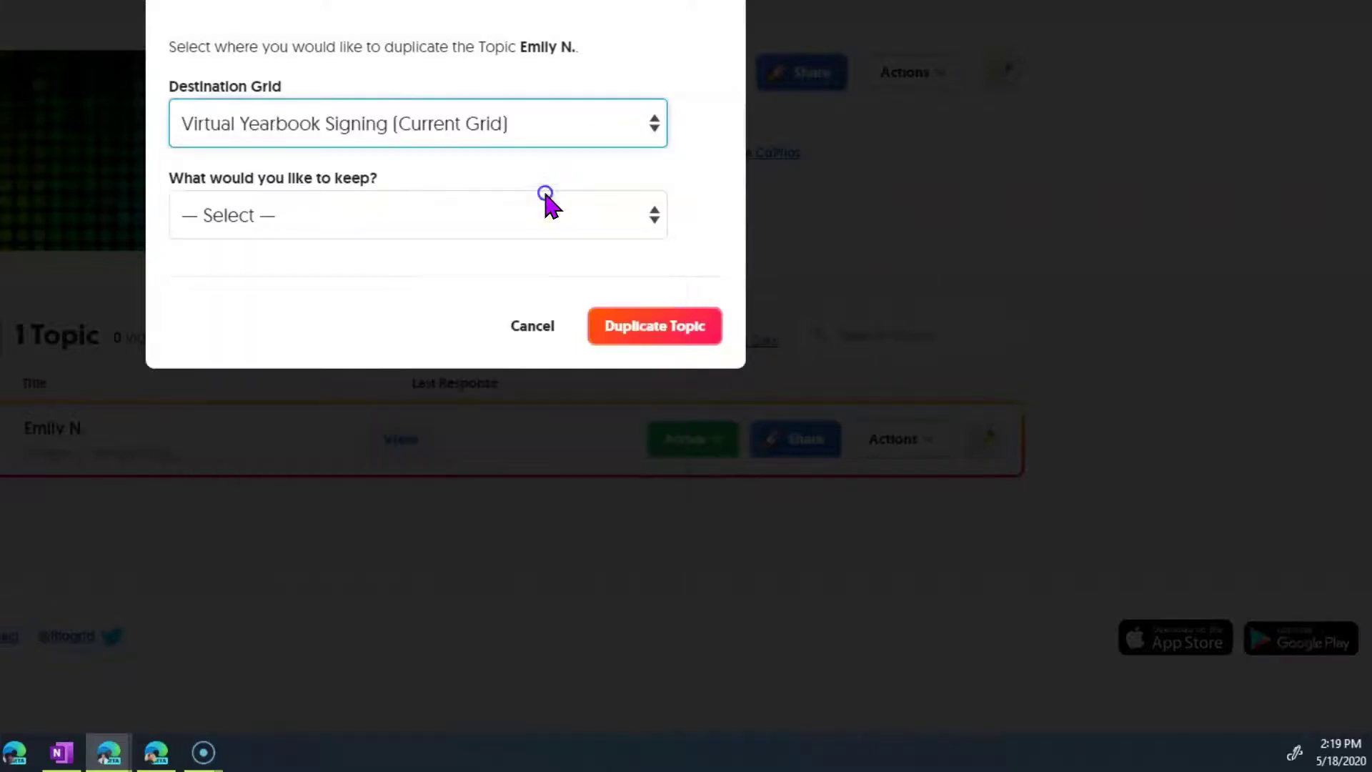
pyautogui.click(659, 210)
pyautogui.click(633, 378)
pyautogui.click(782, 405)
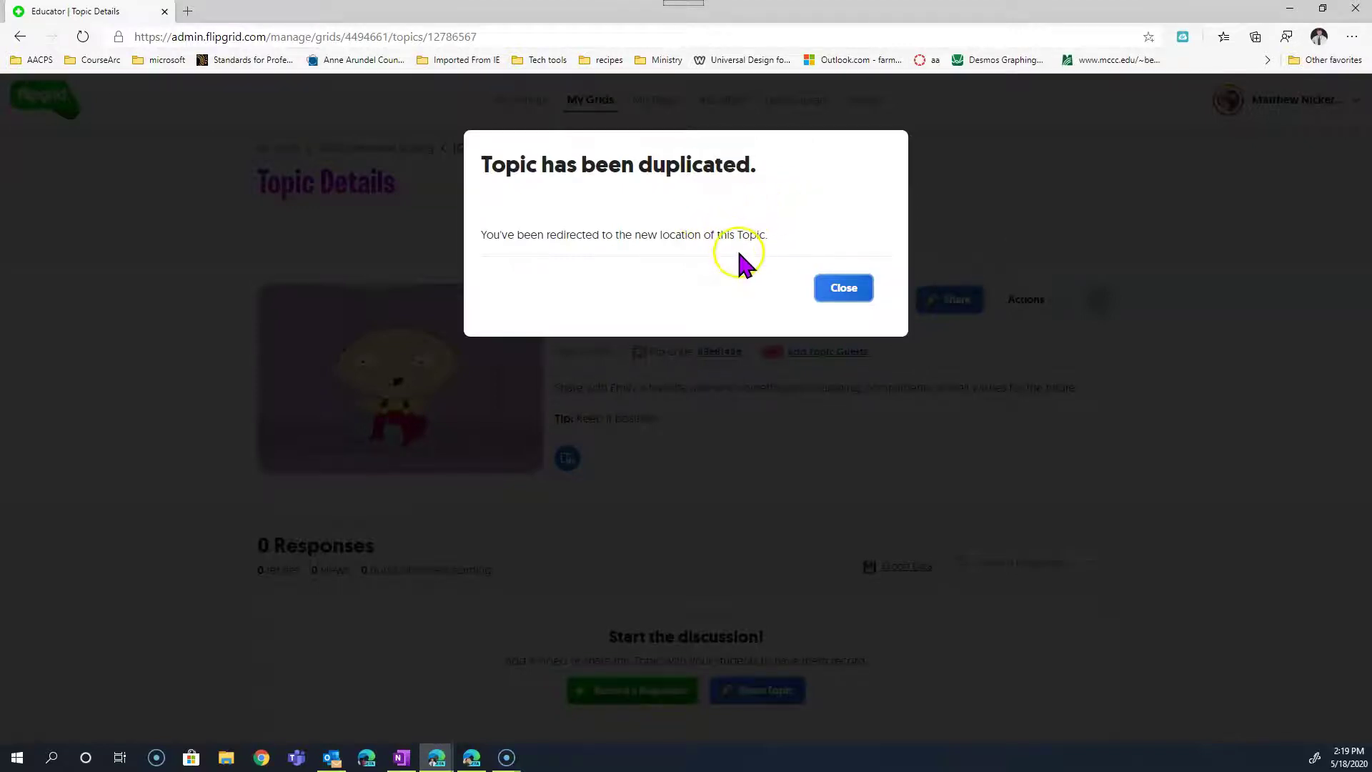
pyautogui.click(829, 287)
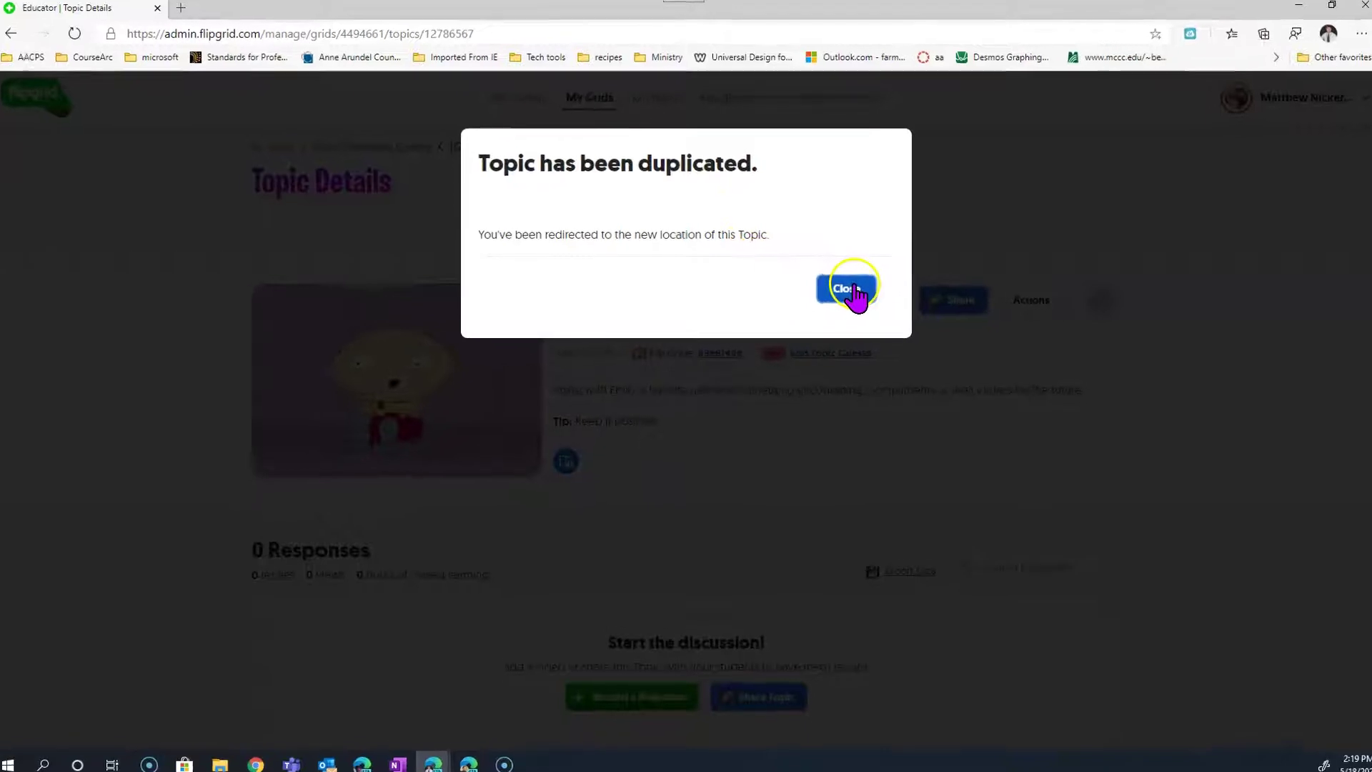
# Retitle the copy with the second student's name, swap the prompt's name to match, and update.
pyautogui.click(1249, 310)
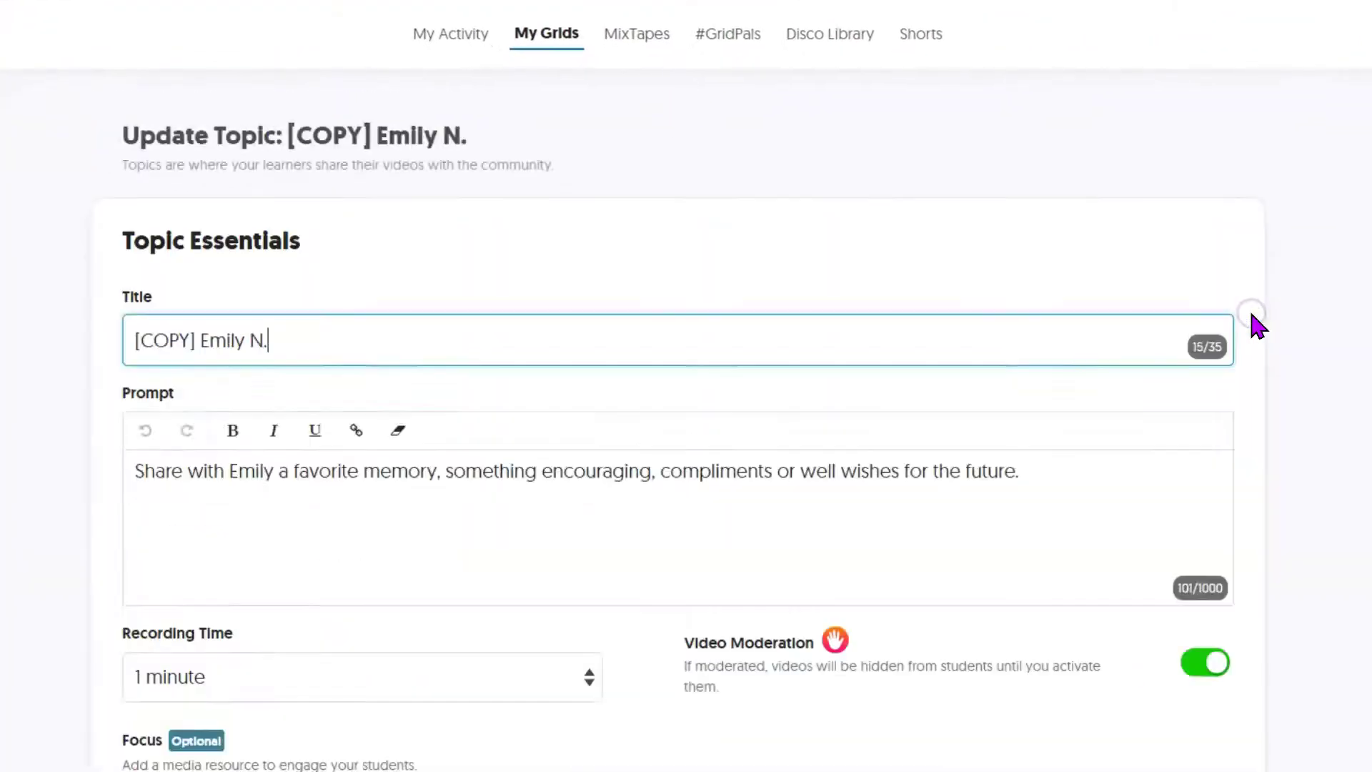
pyautogui.doubleClick(275, 354)
pyautogui.hotkey('ctrl', 'a')
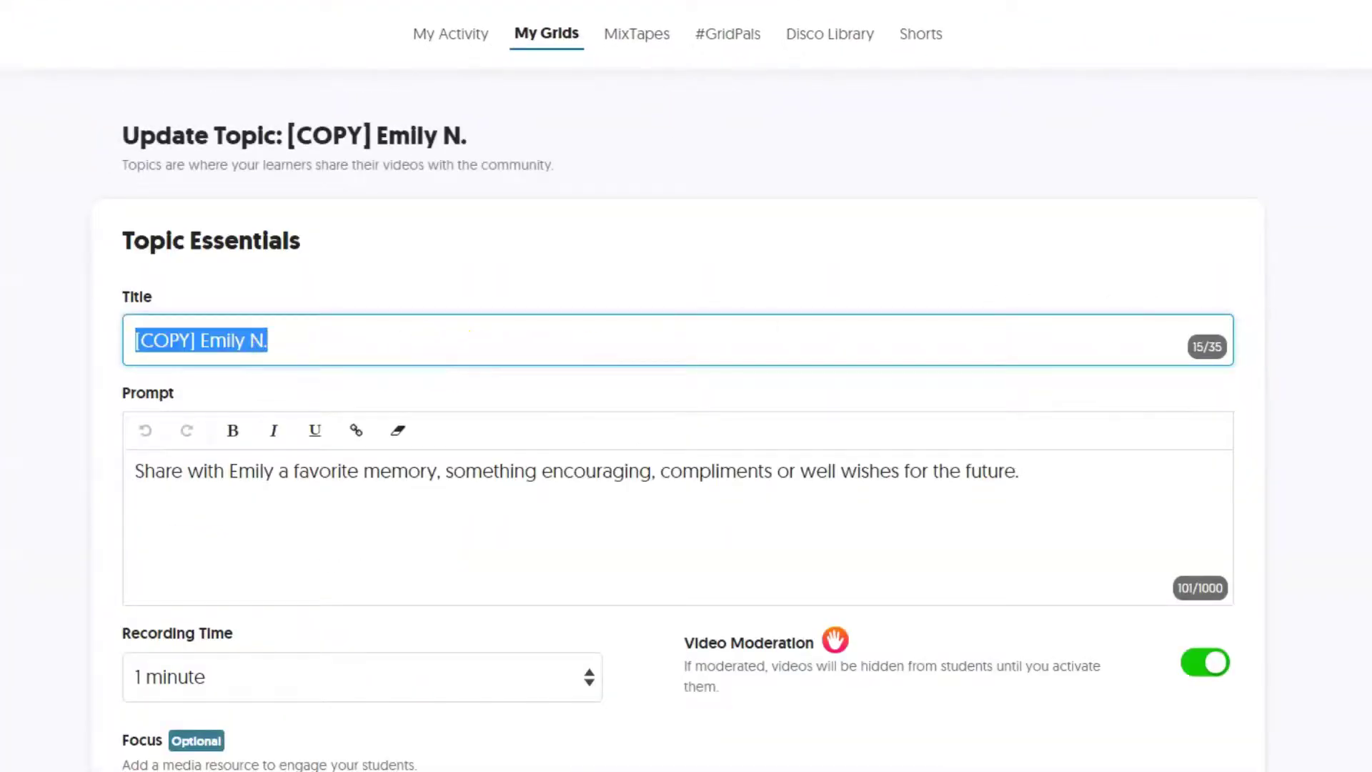
pyautogui.write('Sam')
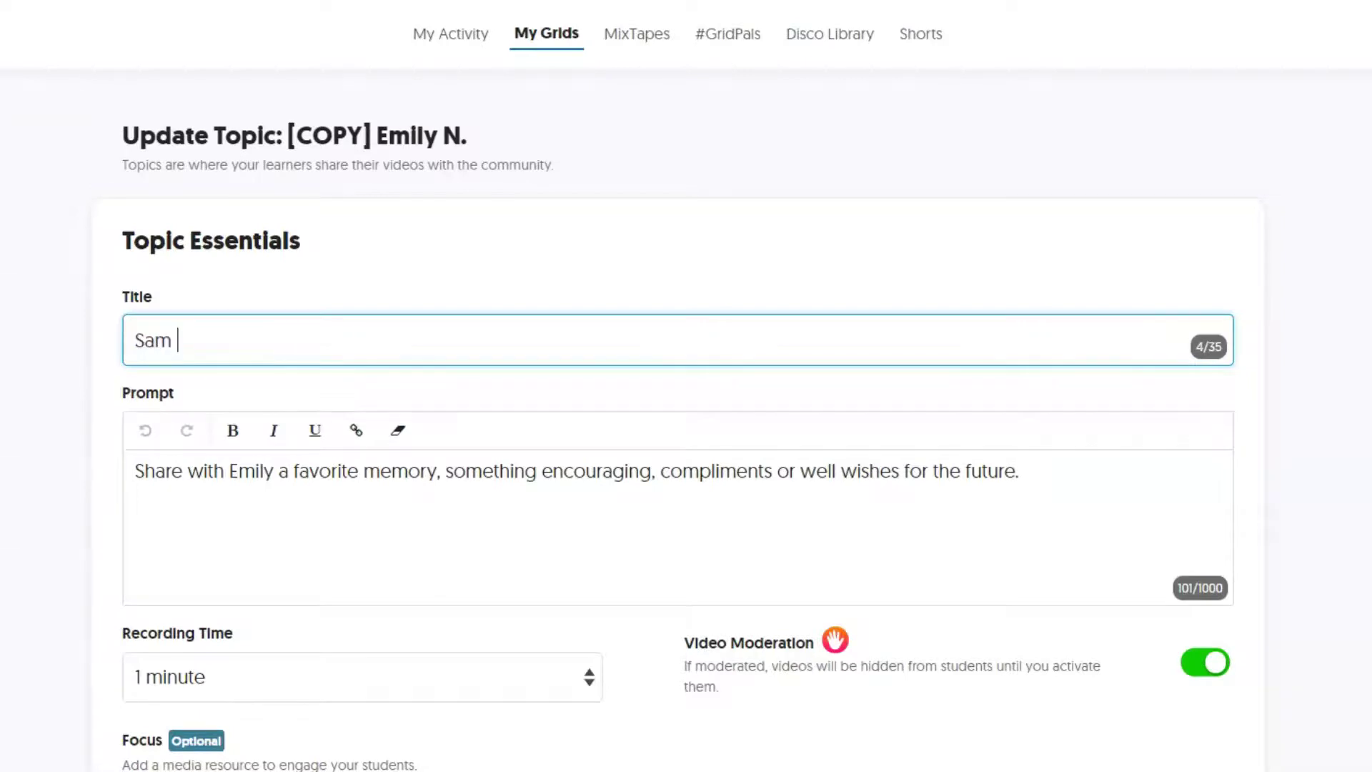
pyautogui.write(' R.')
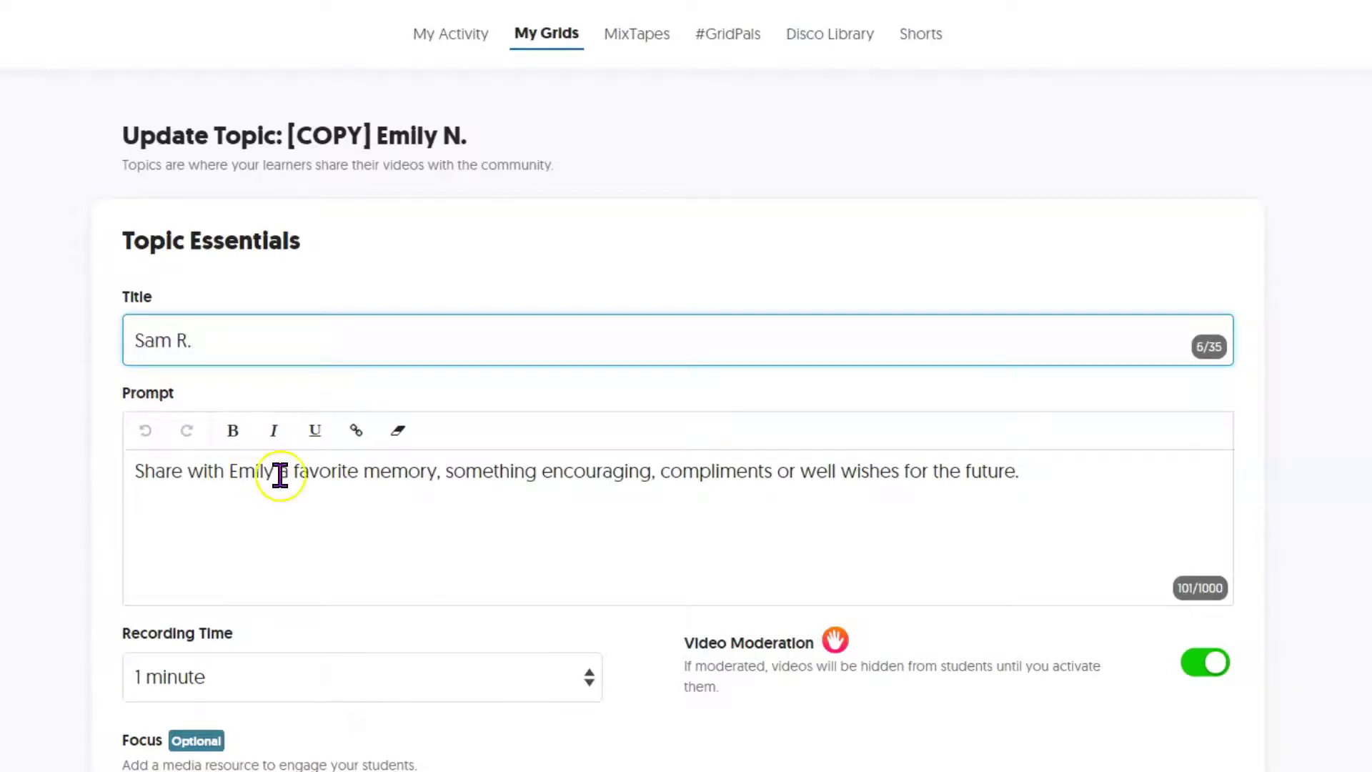
pyautogui.click(279, 475)
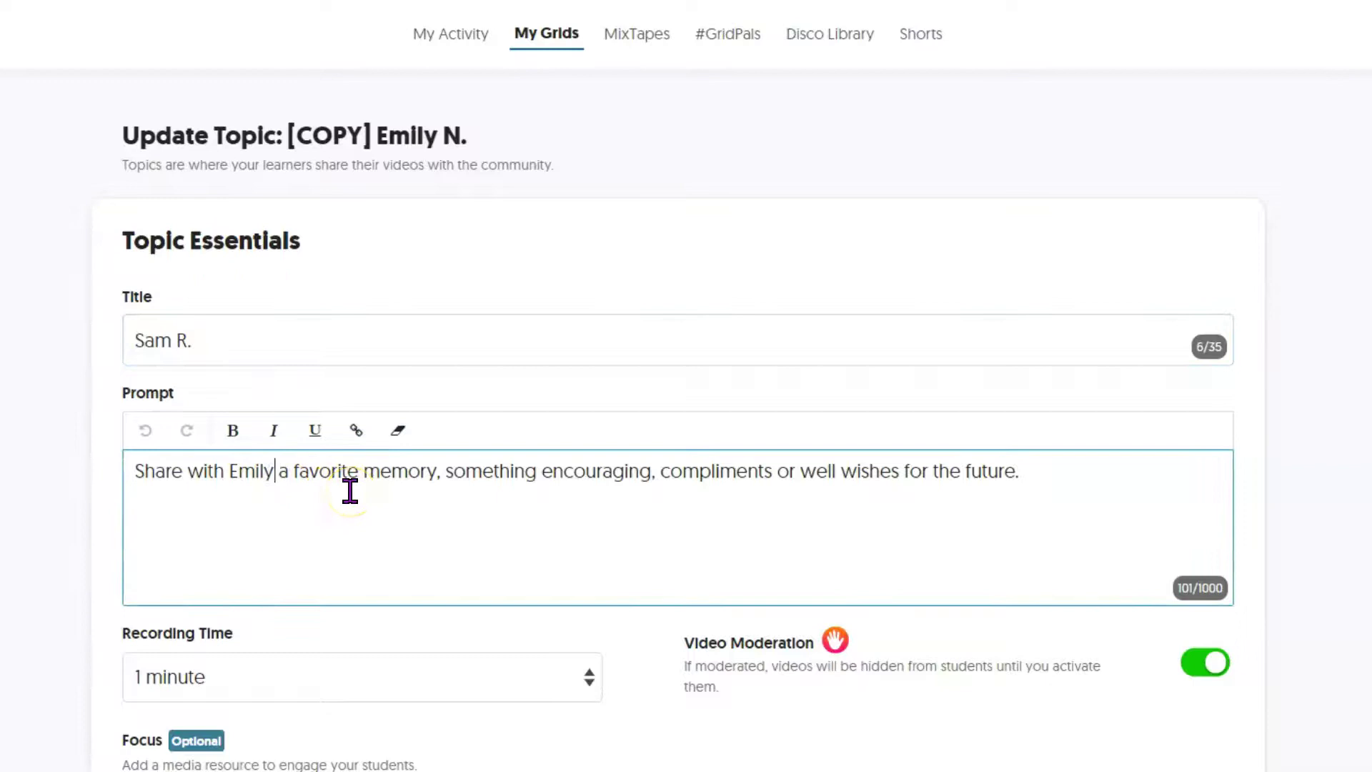
pyautogui.press('BackSpace')
pyautogui.press('BackSpace')
pyautogui.press('BackSpace')
pyautogui.press('BackSpace')
pyautogui.press('BackSpace')
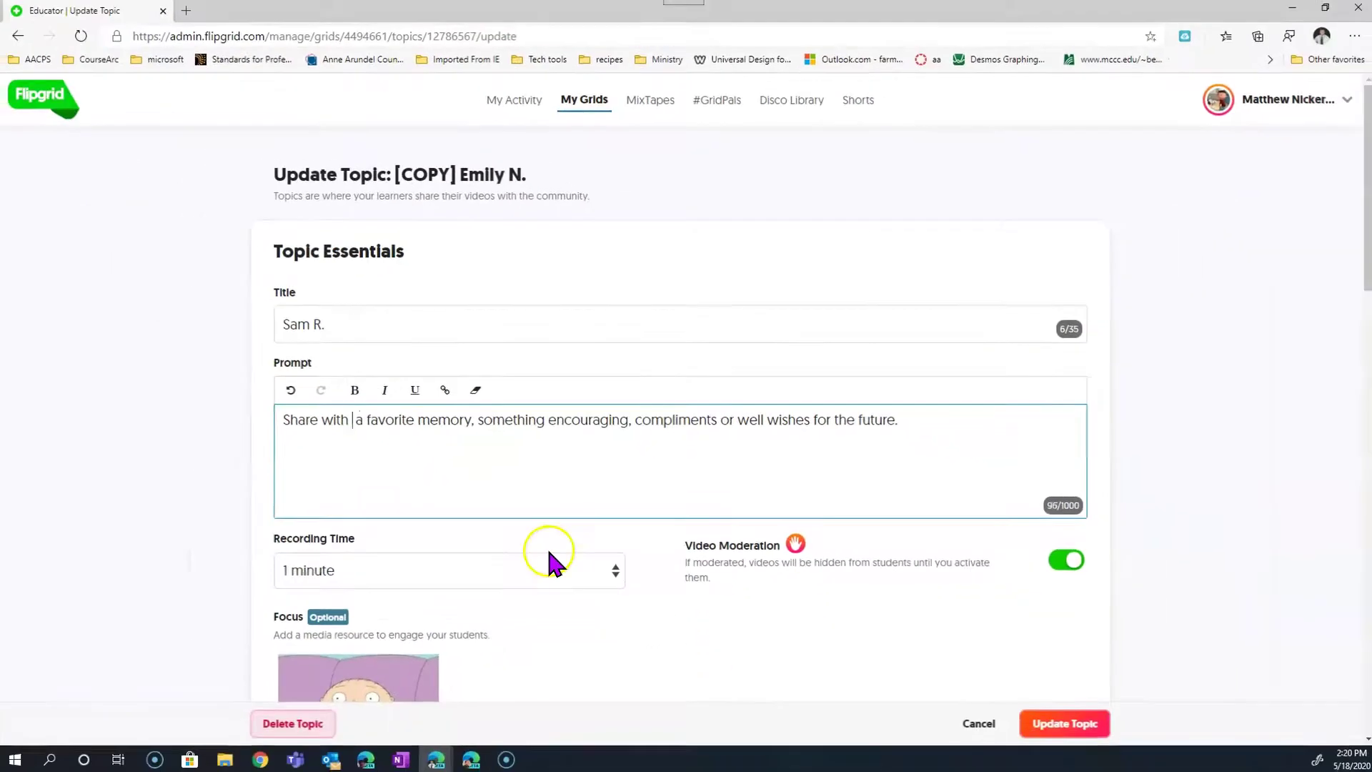
pyautogui.write('Sam')
pyautogui.click(1032, 723)
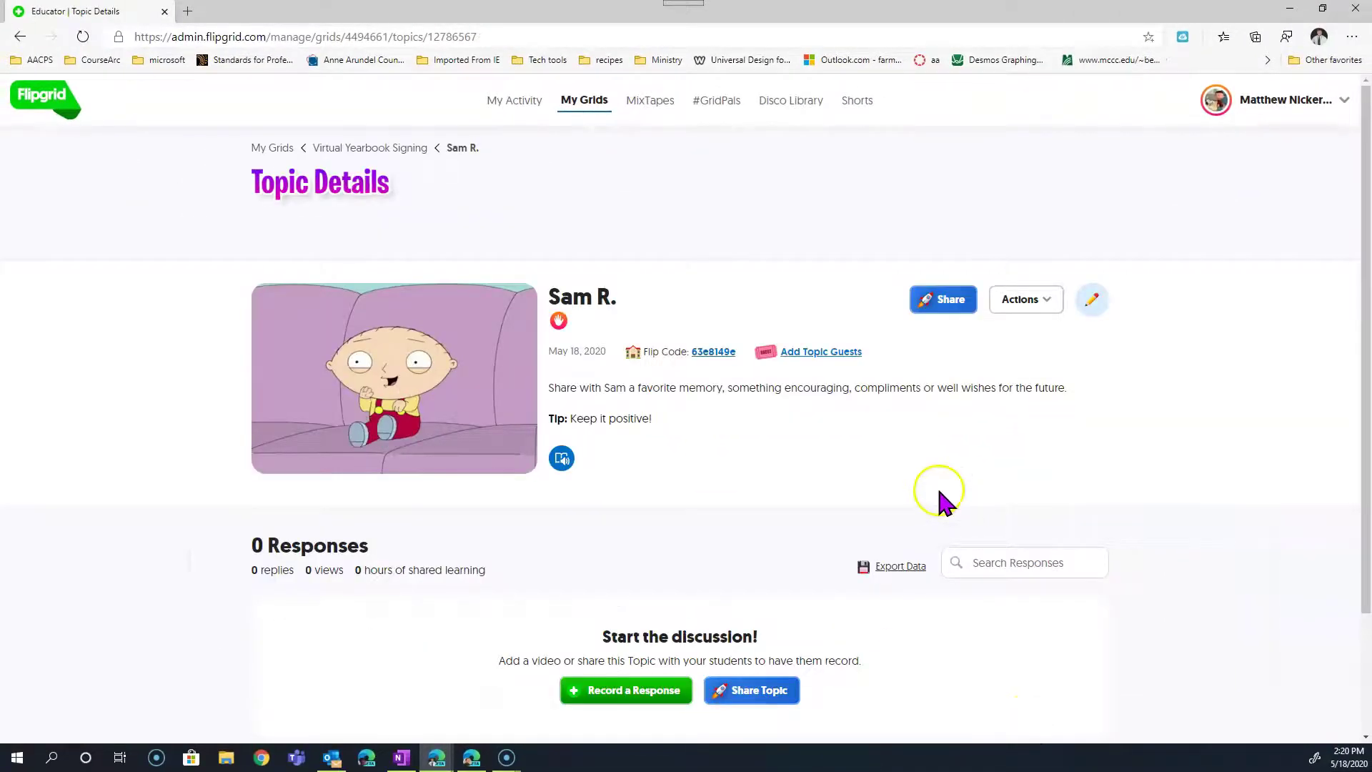
pyautogui.click(1088, 302)
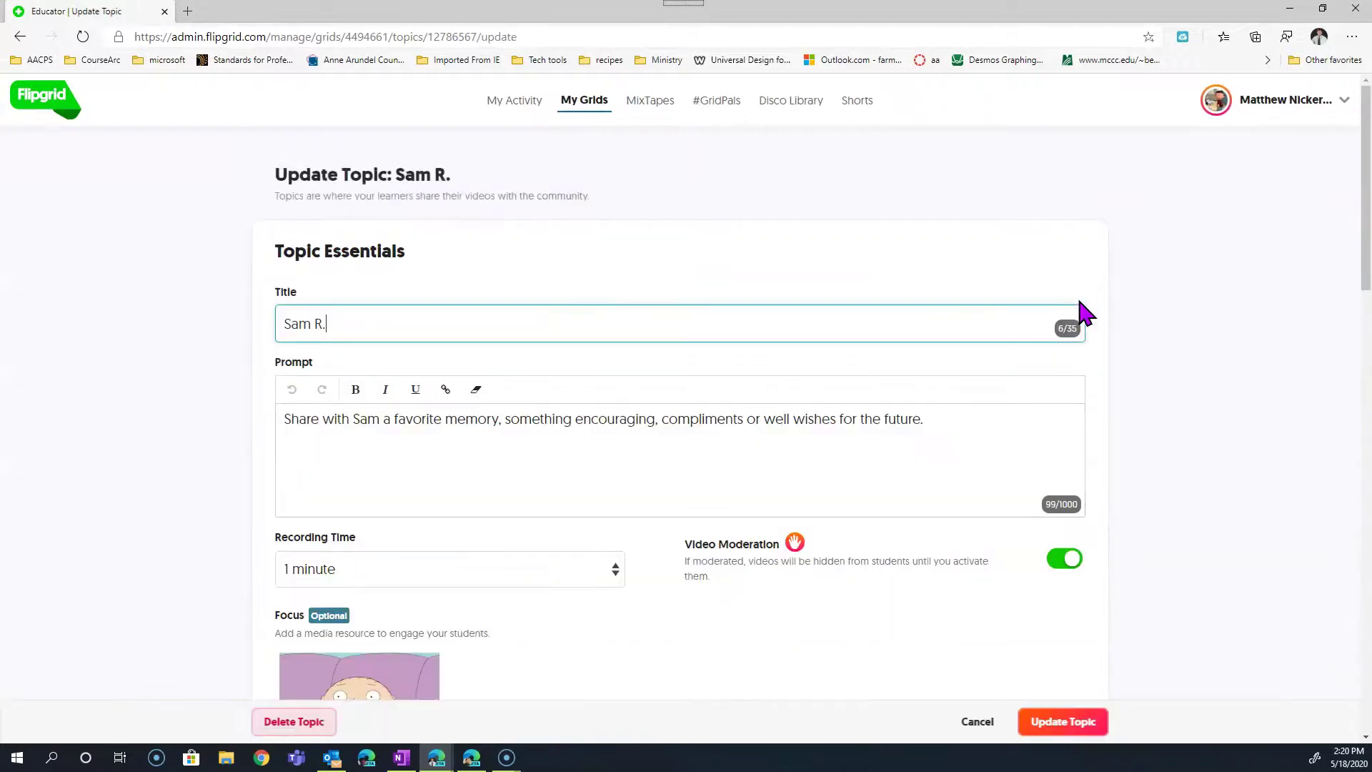
pyautogui.scroll(-15, 529, 460)
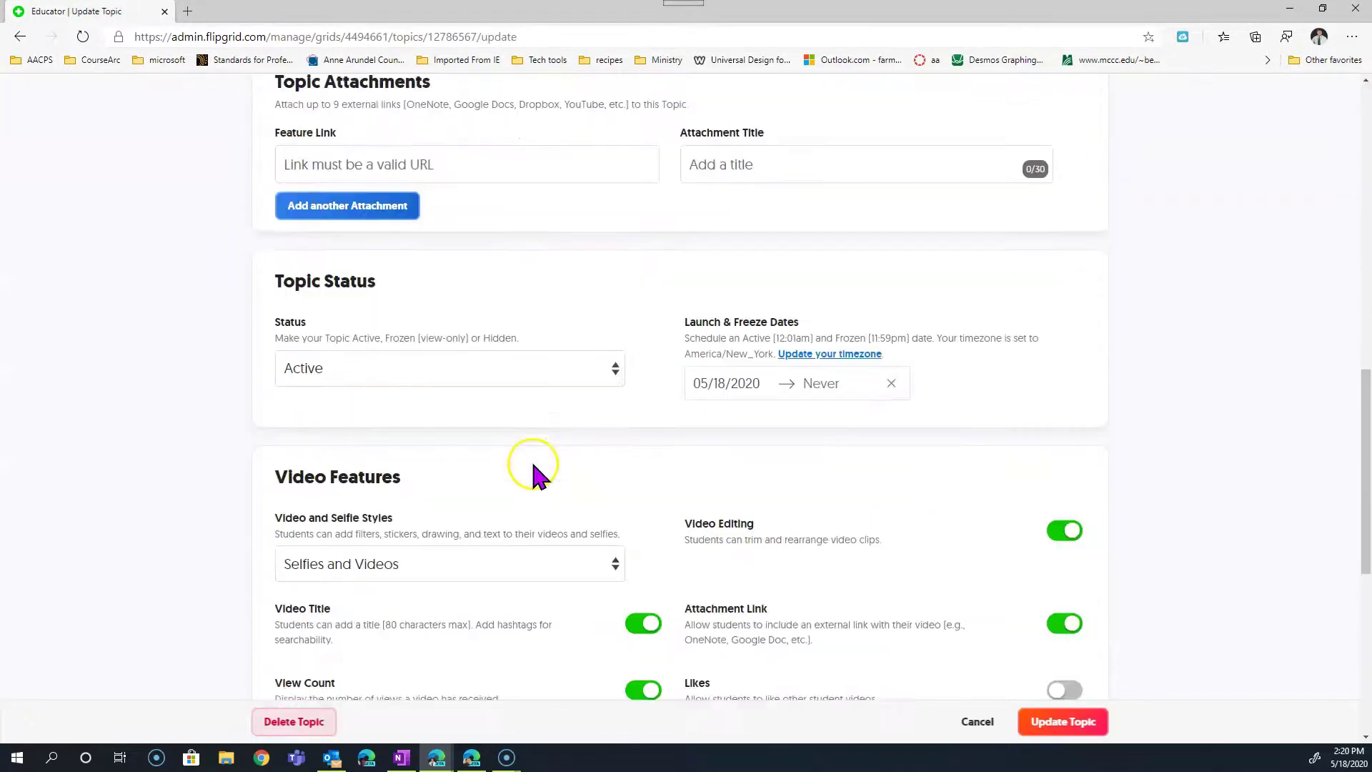
pyautogui.click(1067, 725)
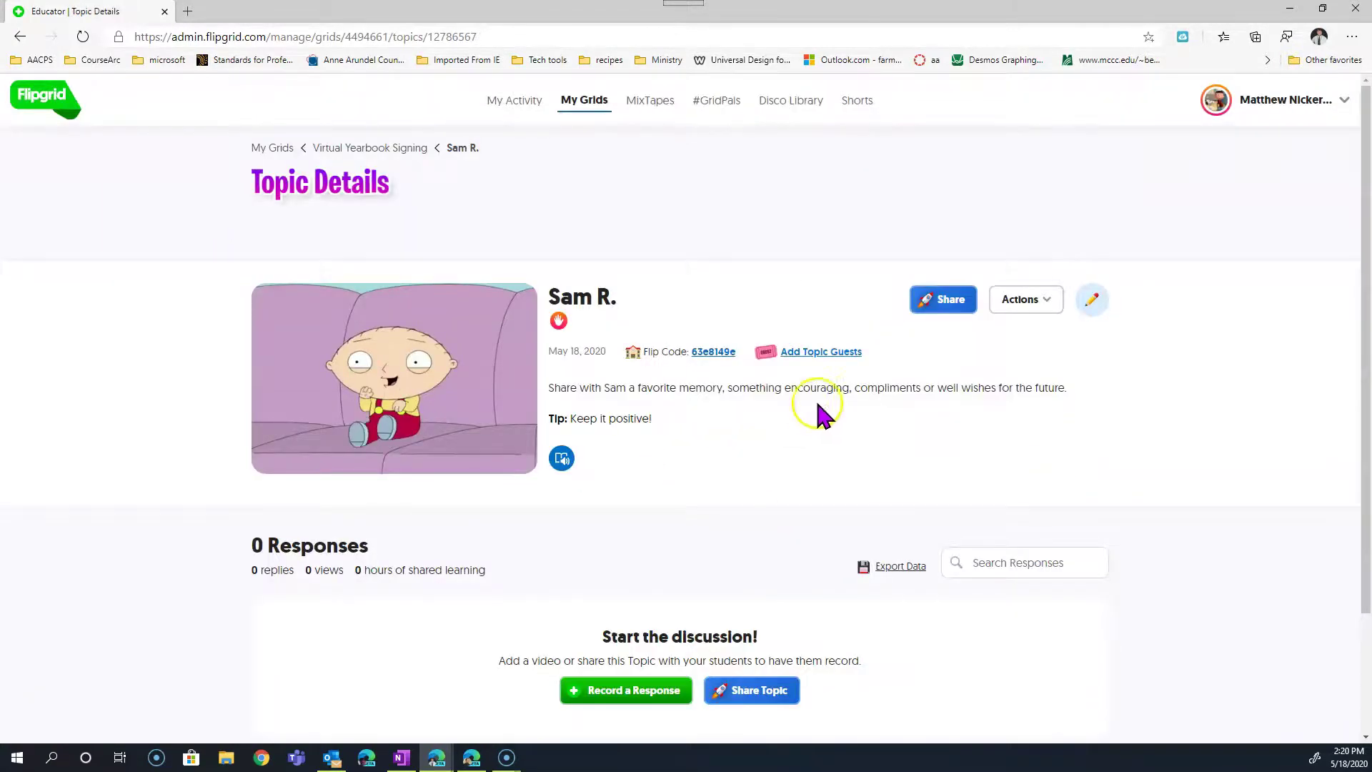
pyautogui.click(1041, 301)
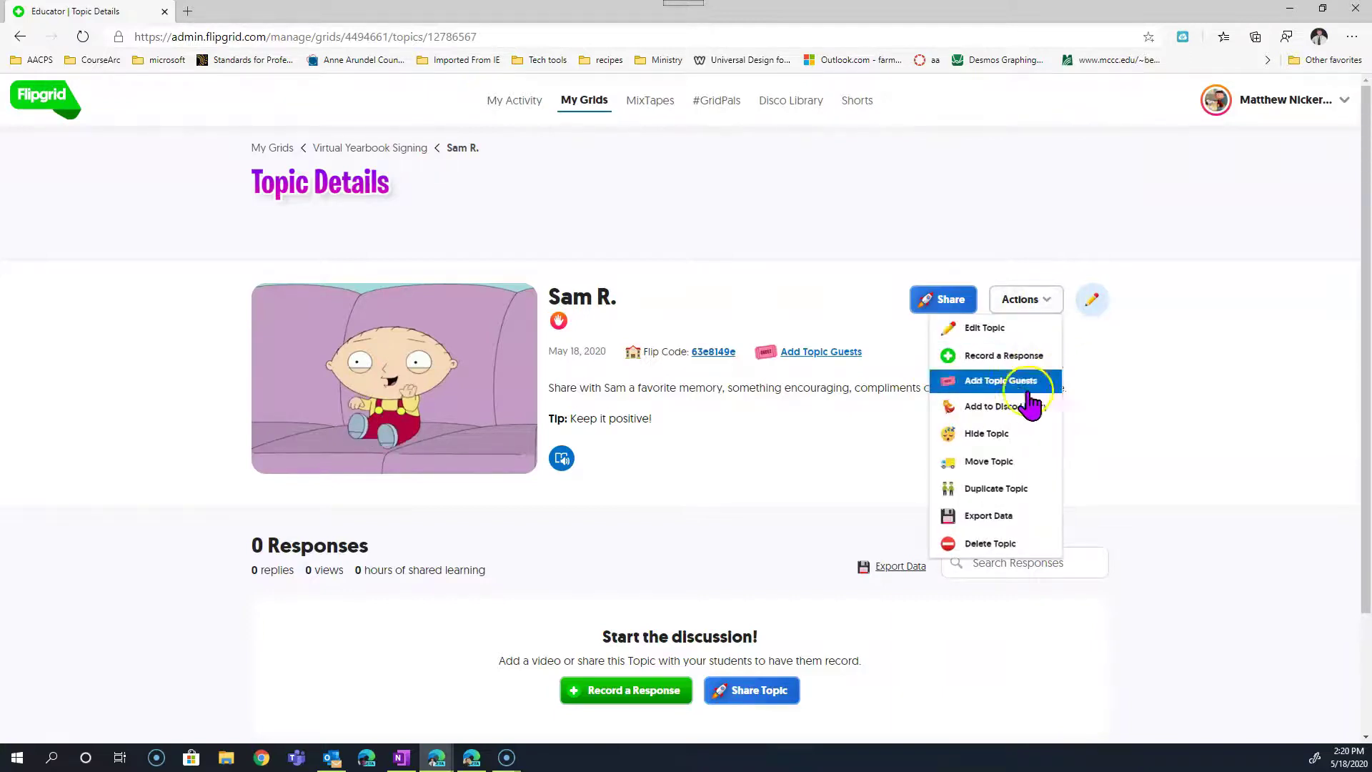
pyautogui.click(998, 492)
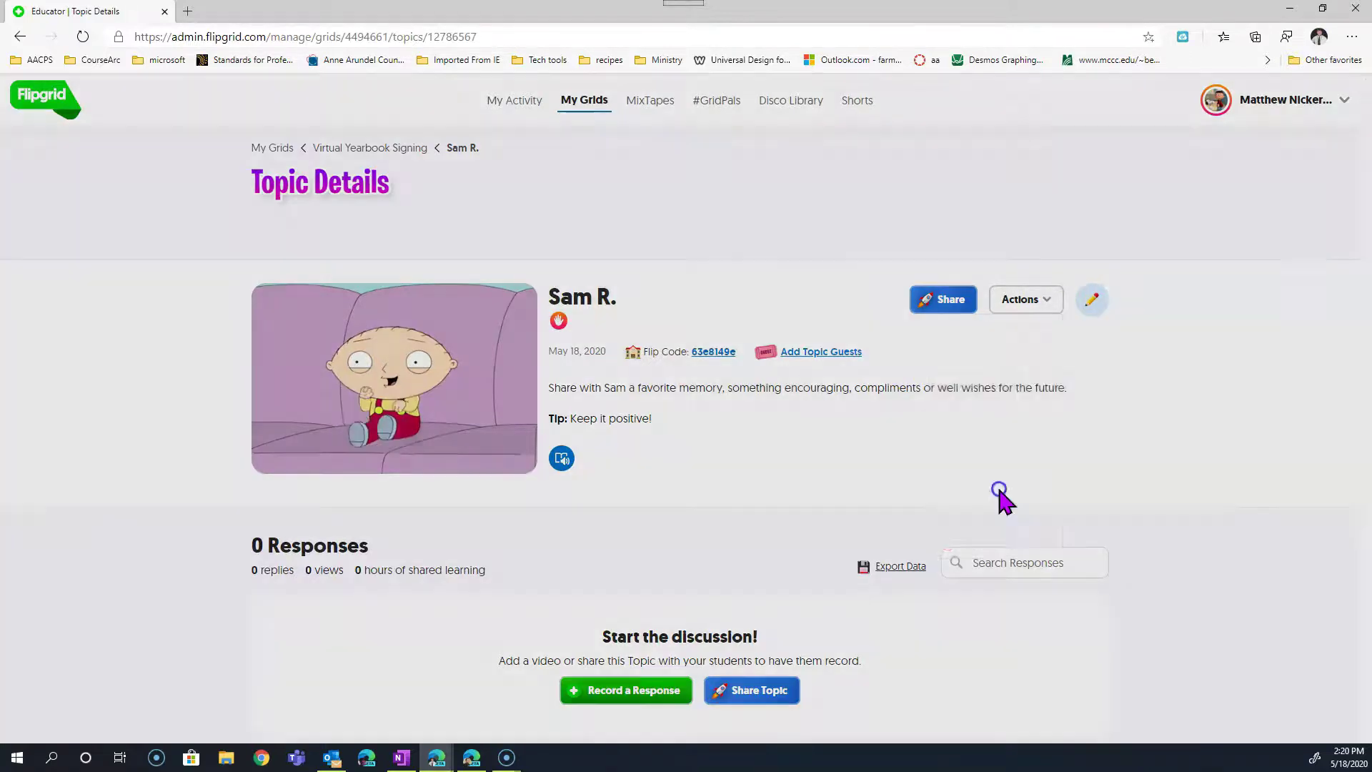
pyautogui.click(840, 293)
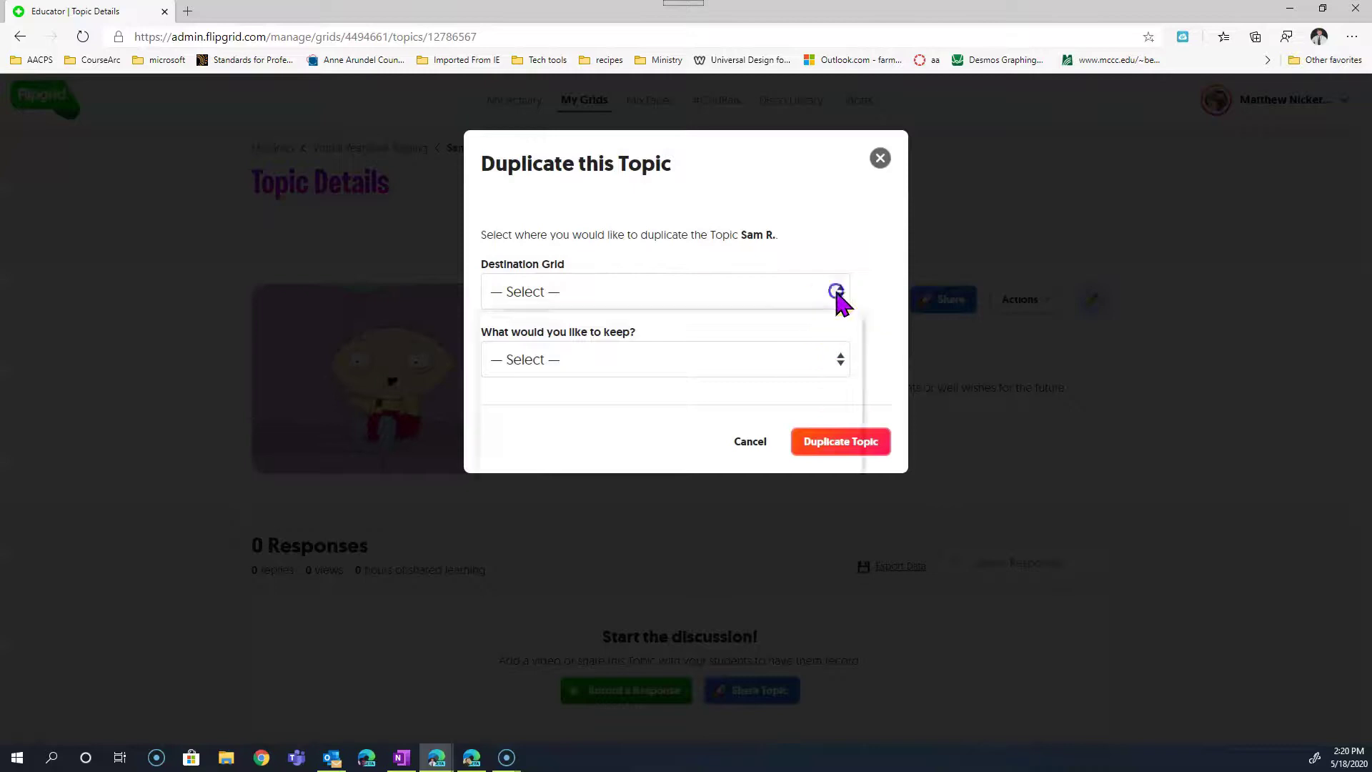
pyautogui.click(736, 349)
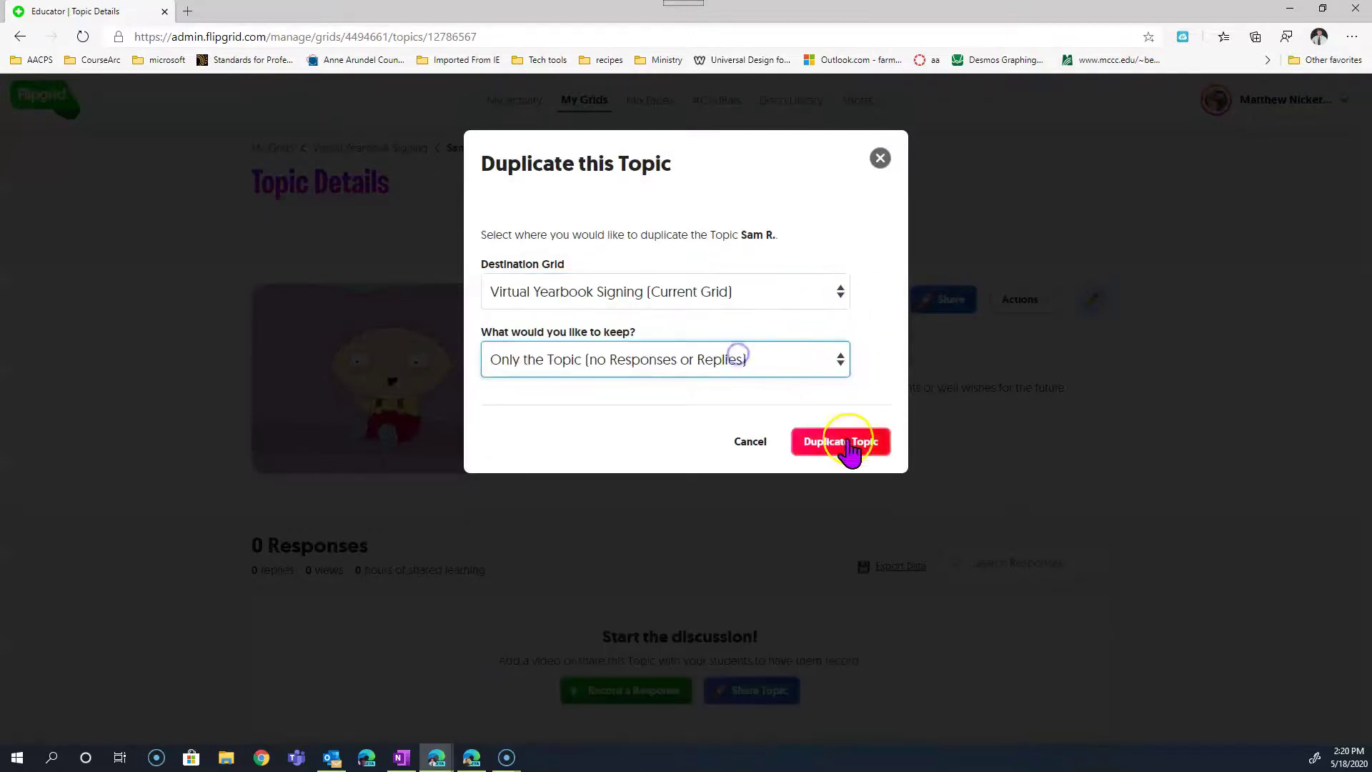
pyautogui.click(850, 448)
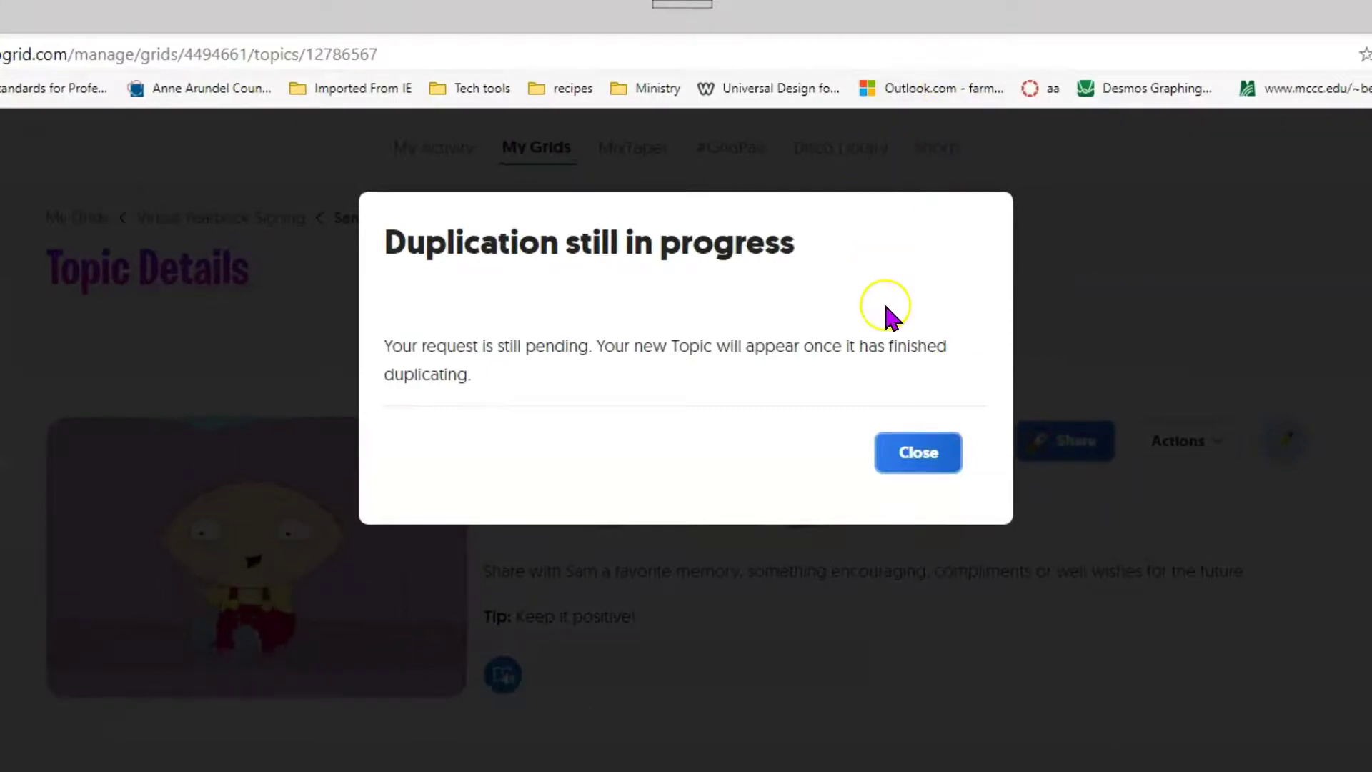
pyautogui.click(886, 442)
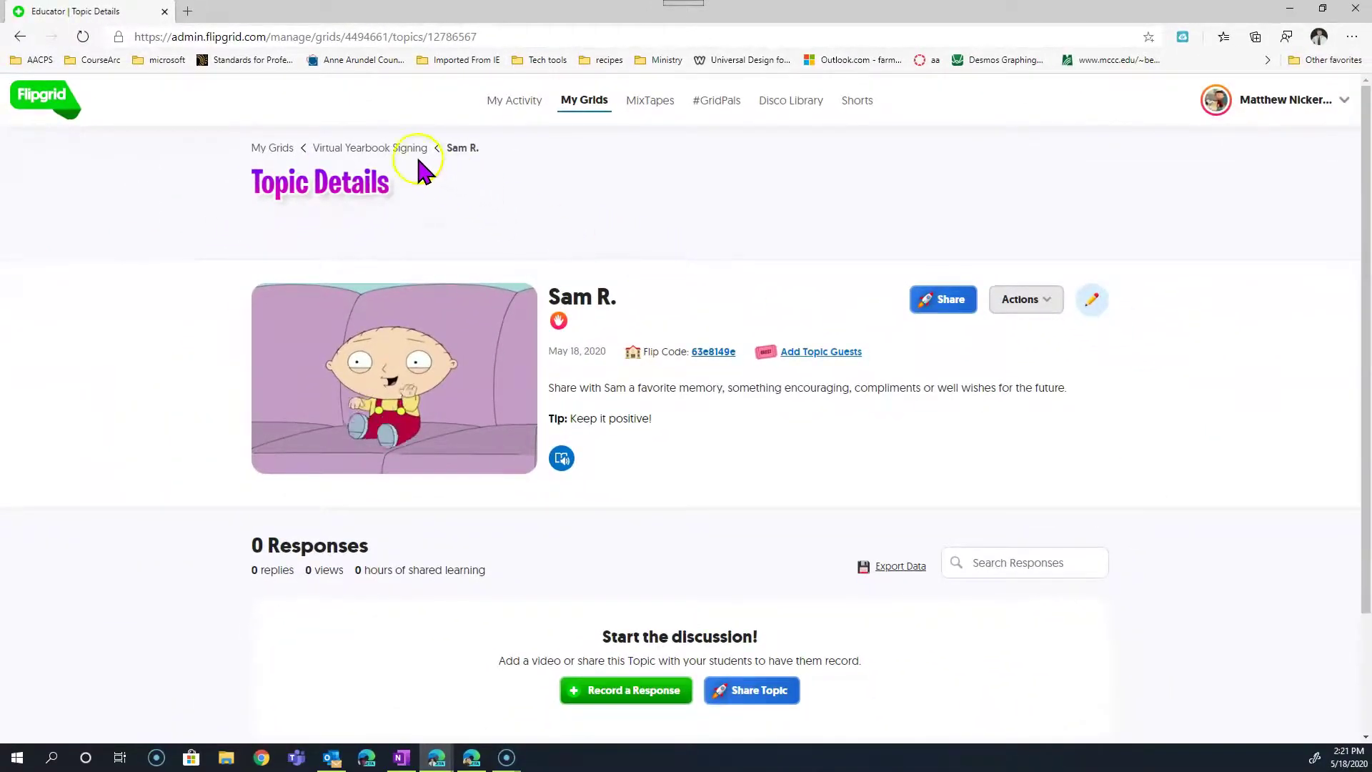
pyautogui.click(398, 147)
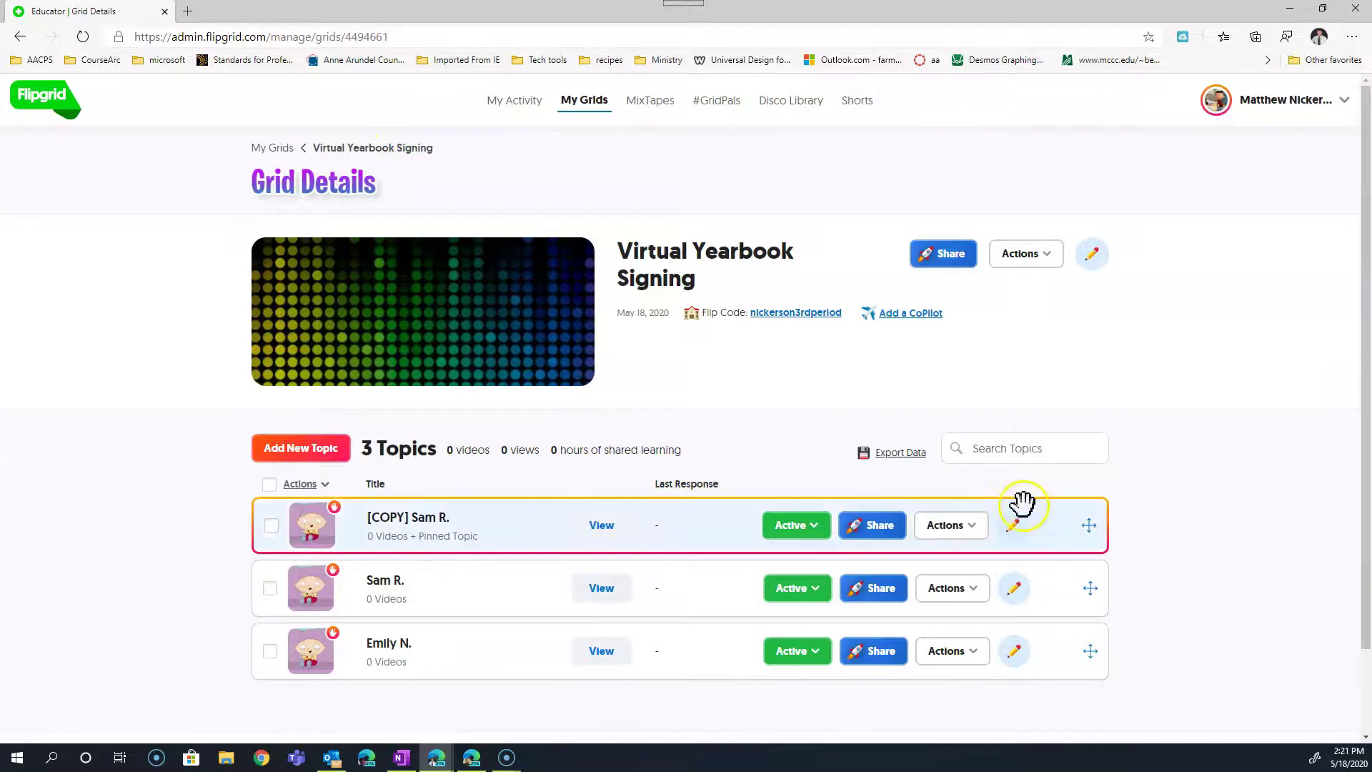
pyautogui.click(1013, 537)
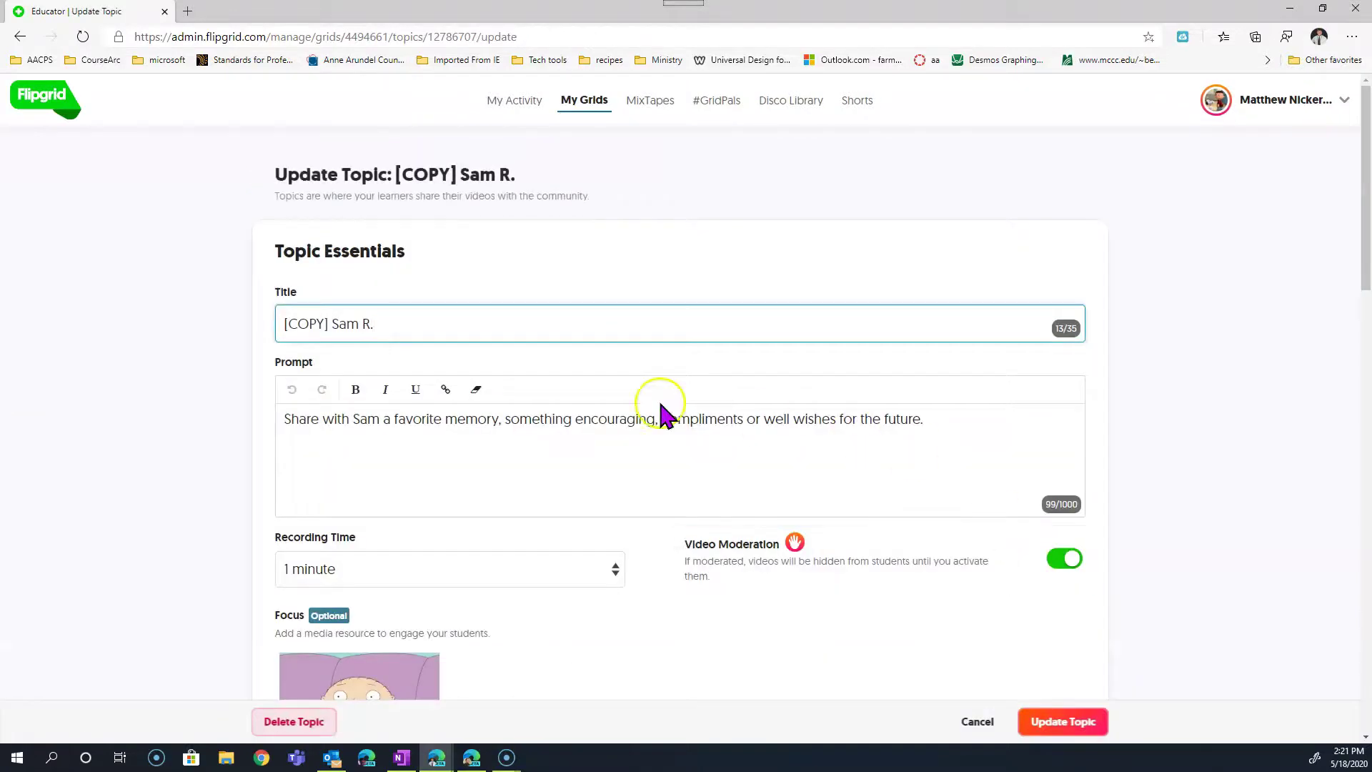
pyautogui.tripleClick(321, 316)
pyautogui.press('BackSpace')
pyautogui.write('Timothy S')
pyautogui.click(1062, 721)
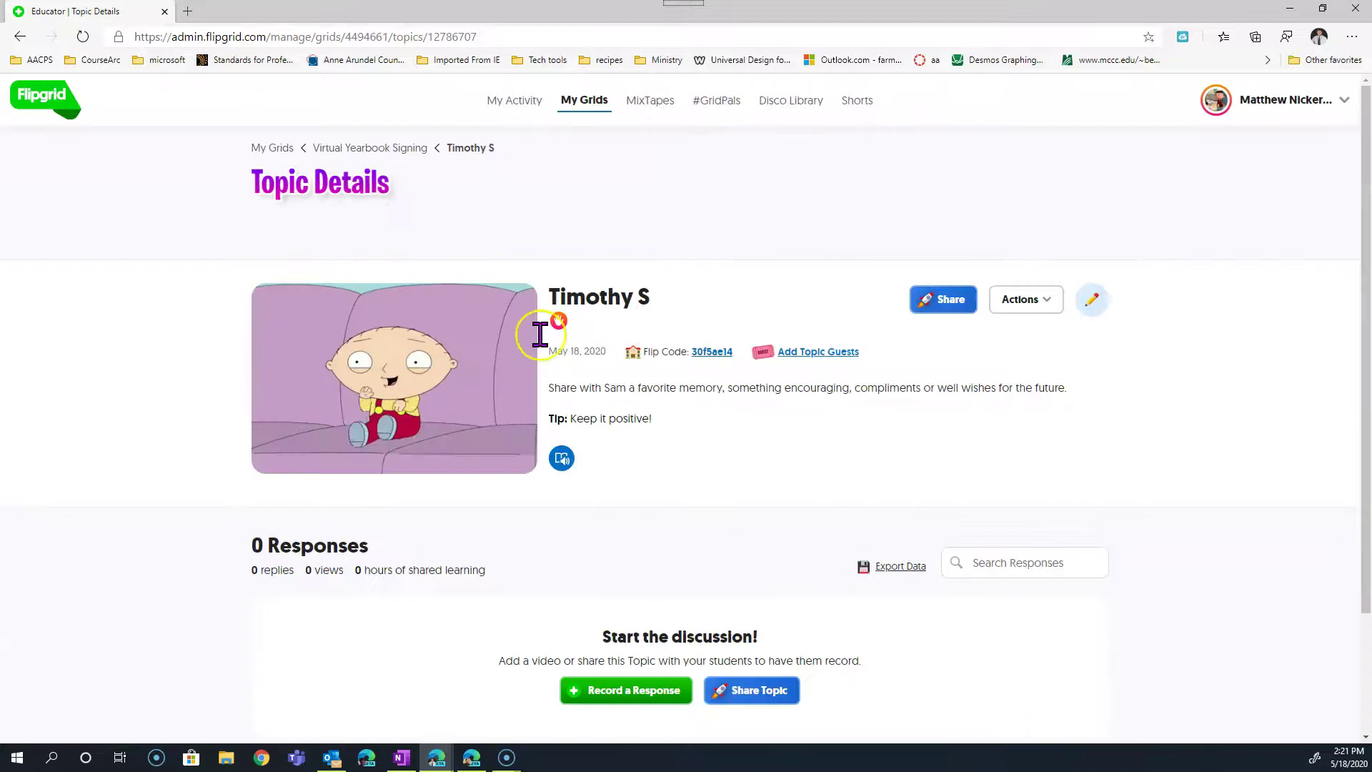
pyautogui.click(392, 153)
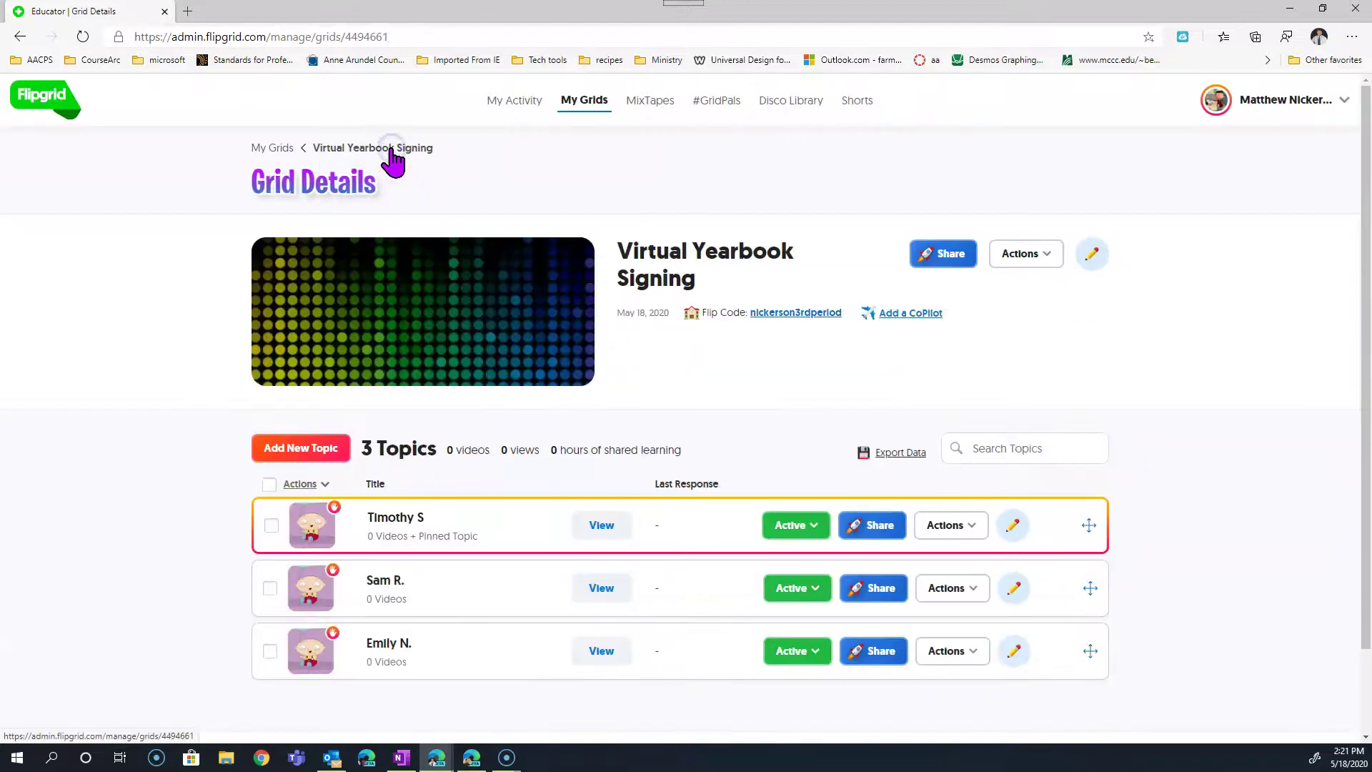
pyautogui.click(874, 537)
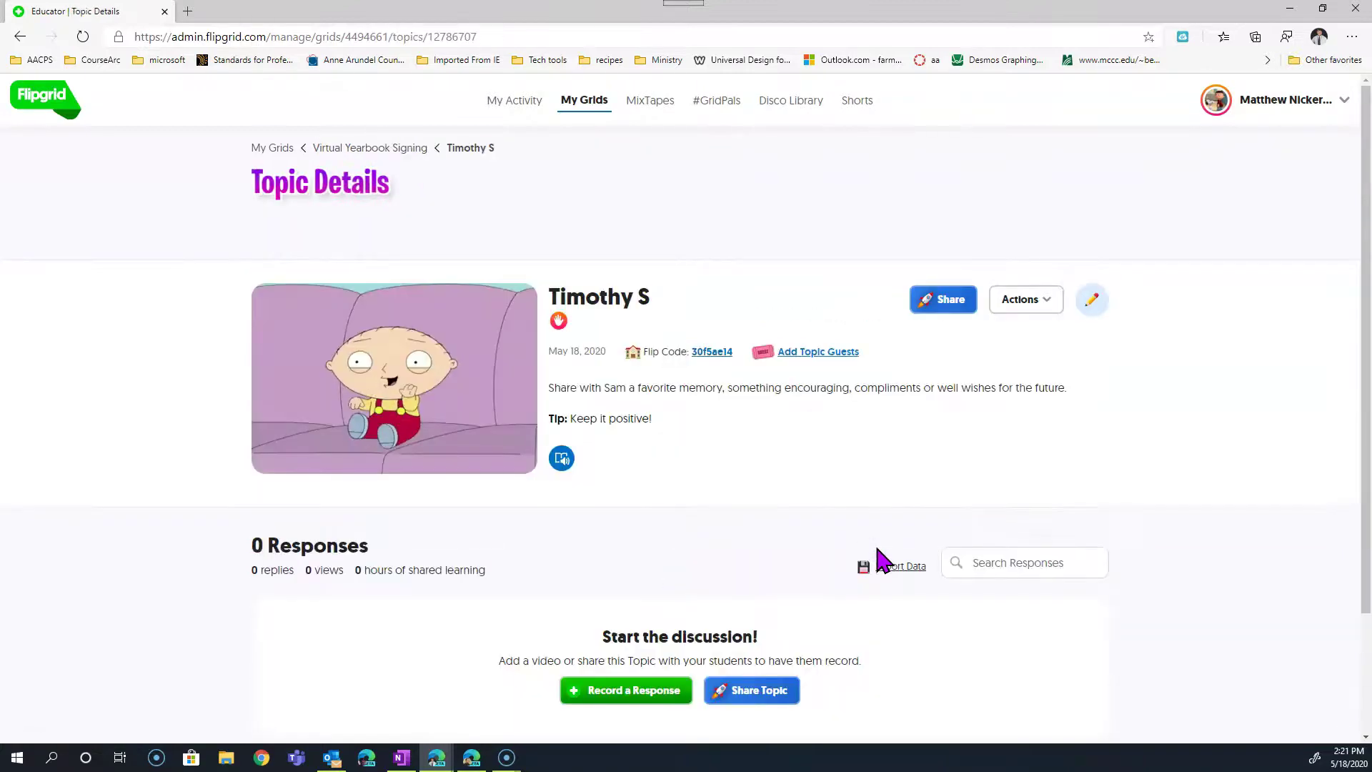
pyautogui.click(401, 150)
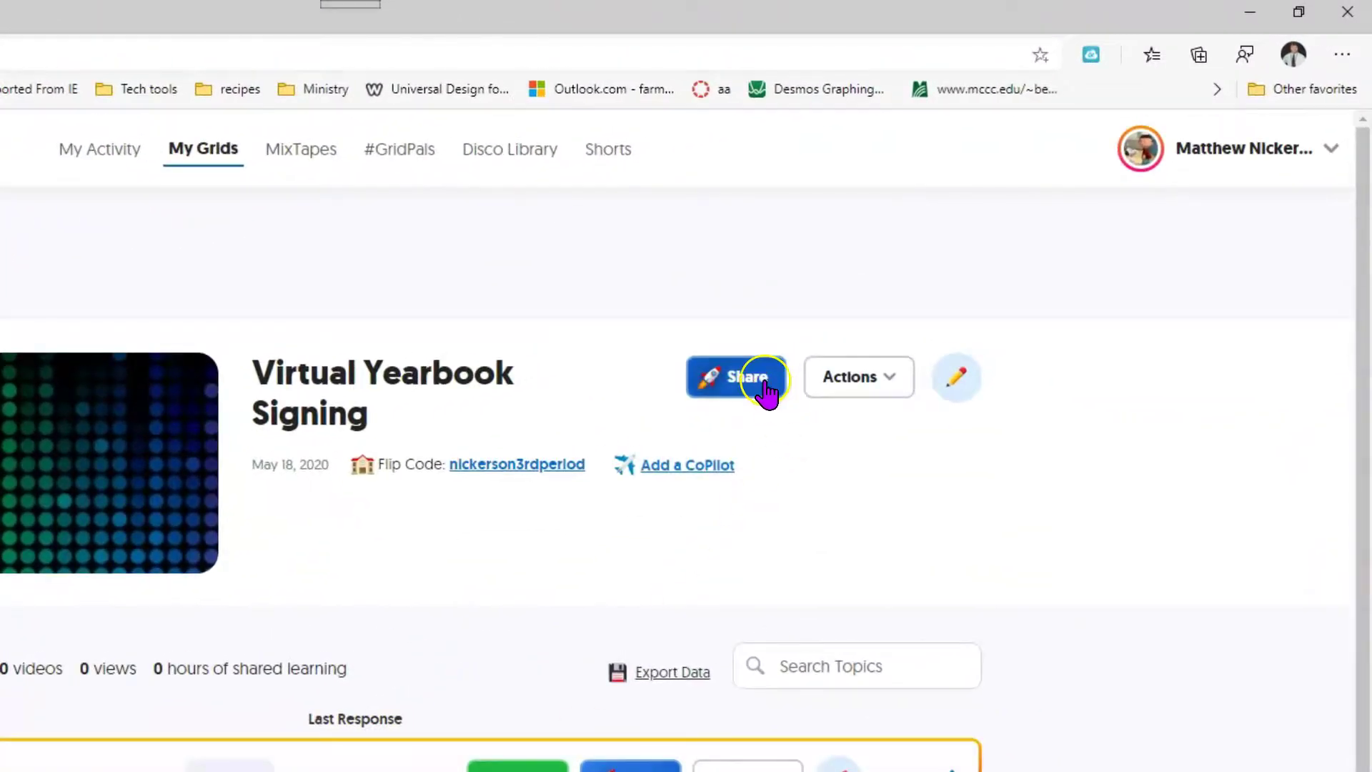
# Copy the grid's join link and start sharing it to Microsoft Teams.
pyautogui.click(786, 373)
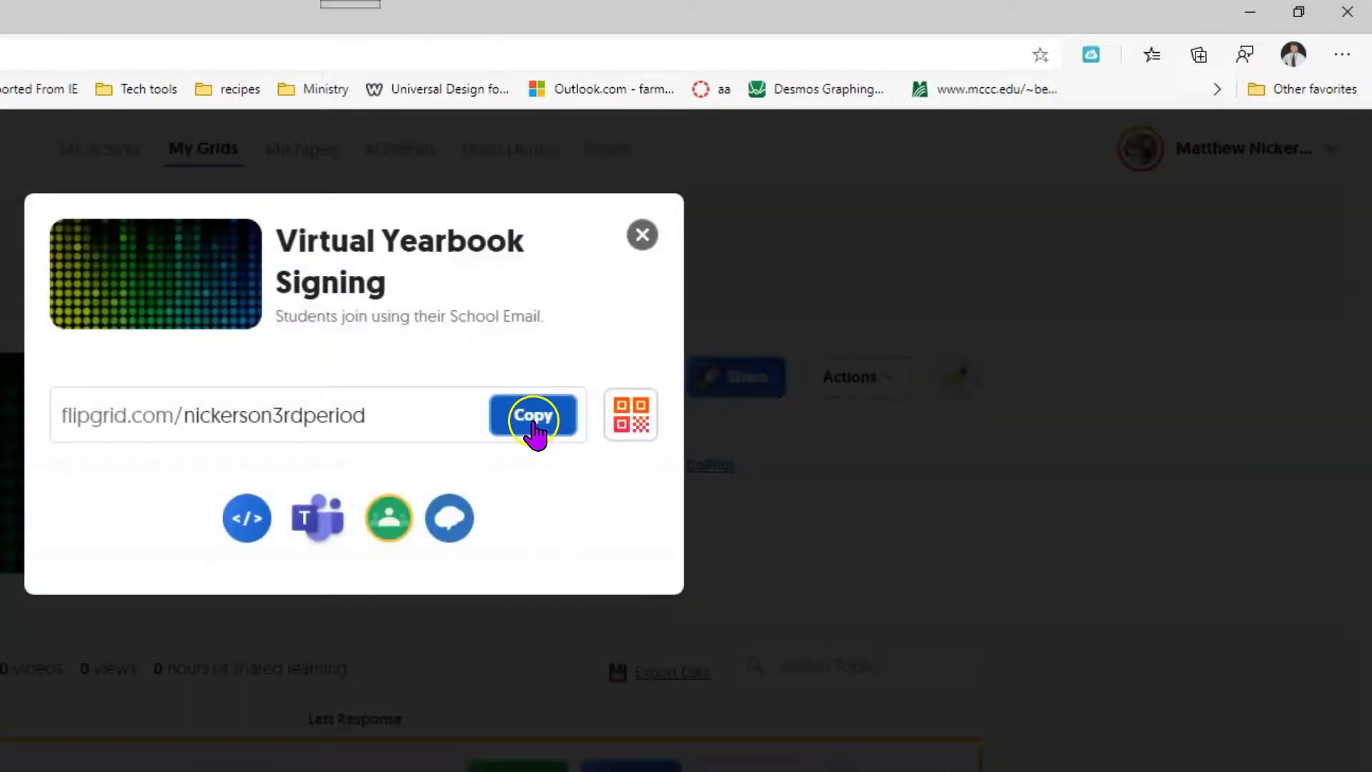
pyautogui.click(533, 427)
pyautogui.click(331, 520)
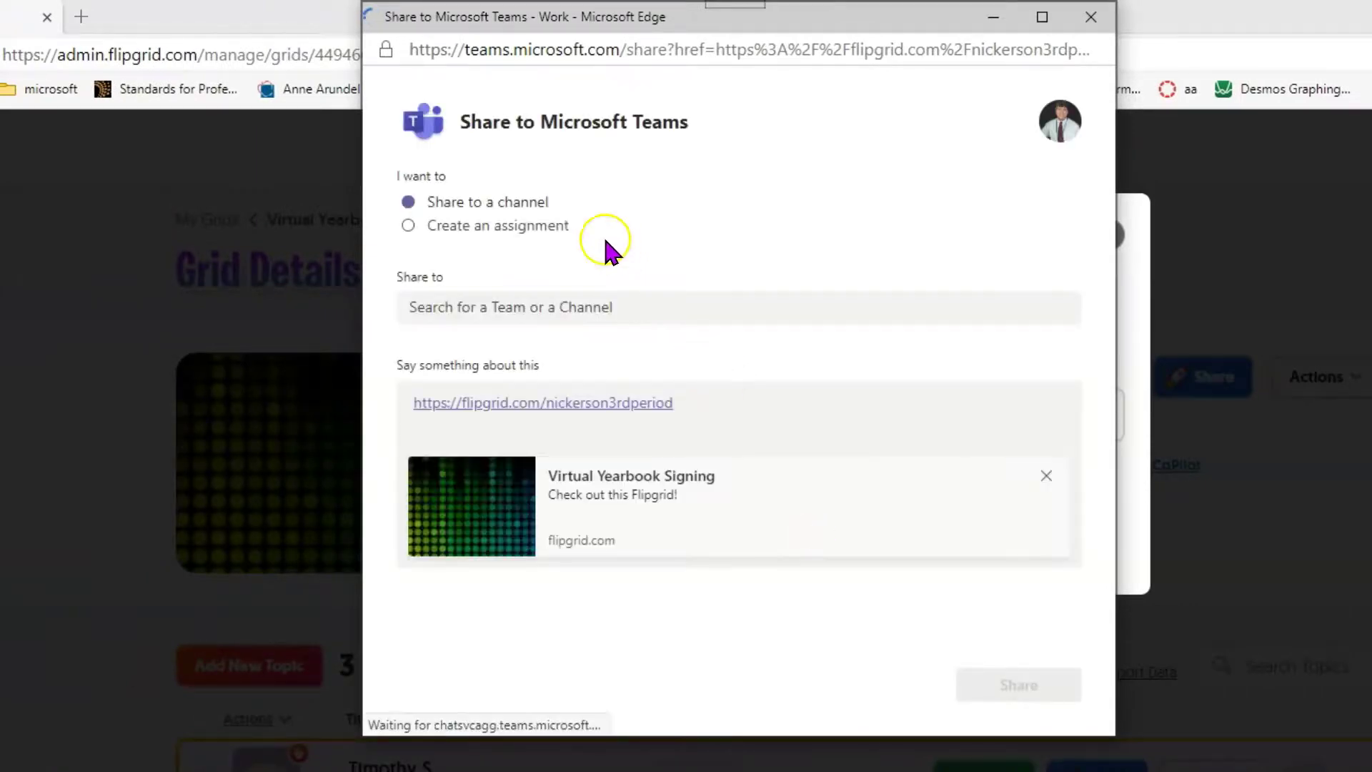
# Close the Teams share window, view the Google Classroom class list, then close that window.
pyautogui.click(1090, 17)
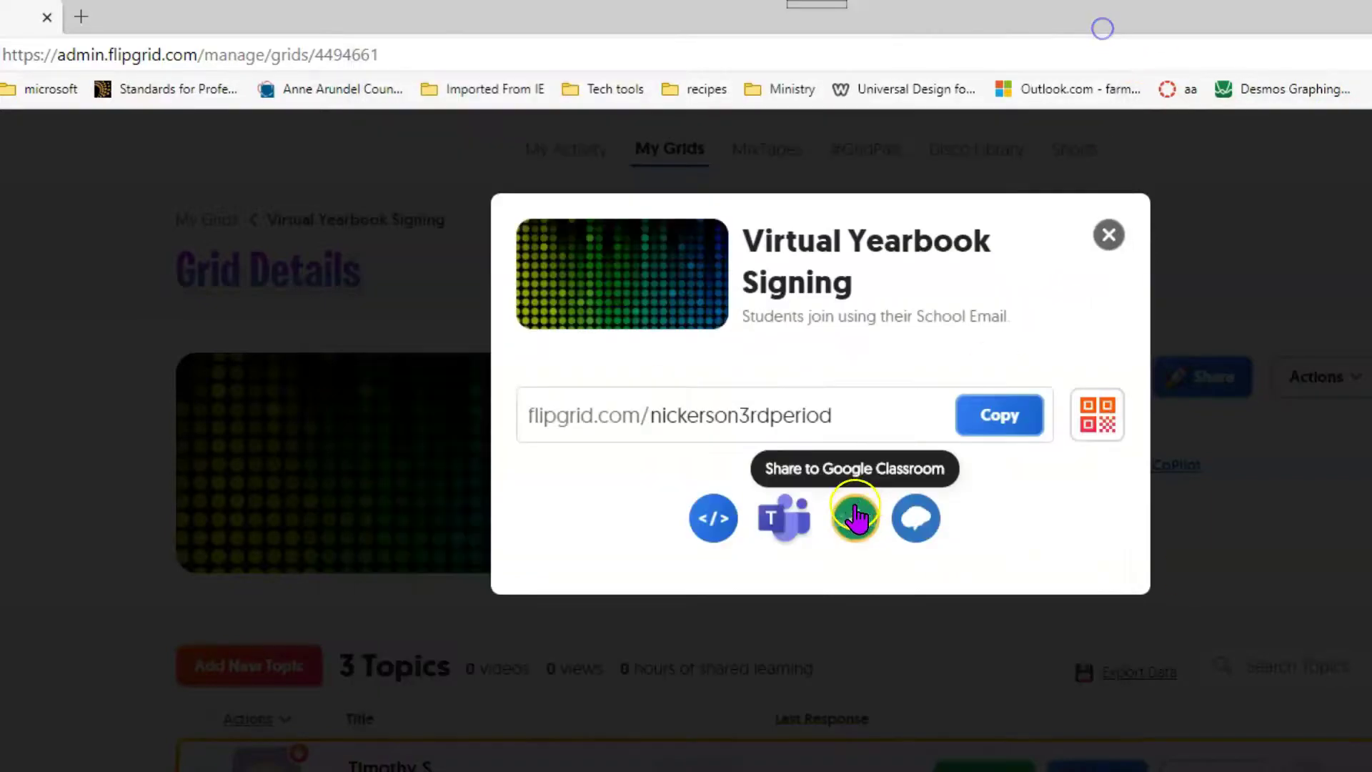
pyautogui.click(850, 515)
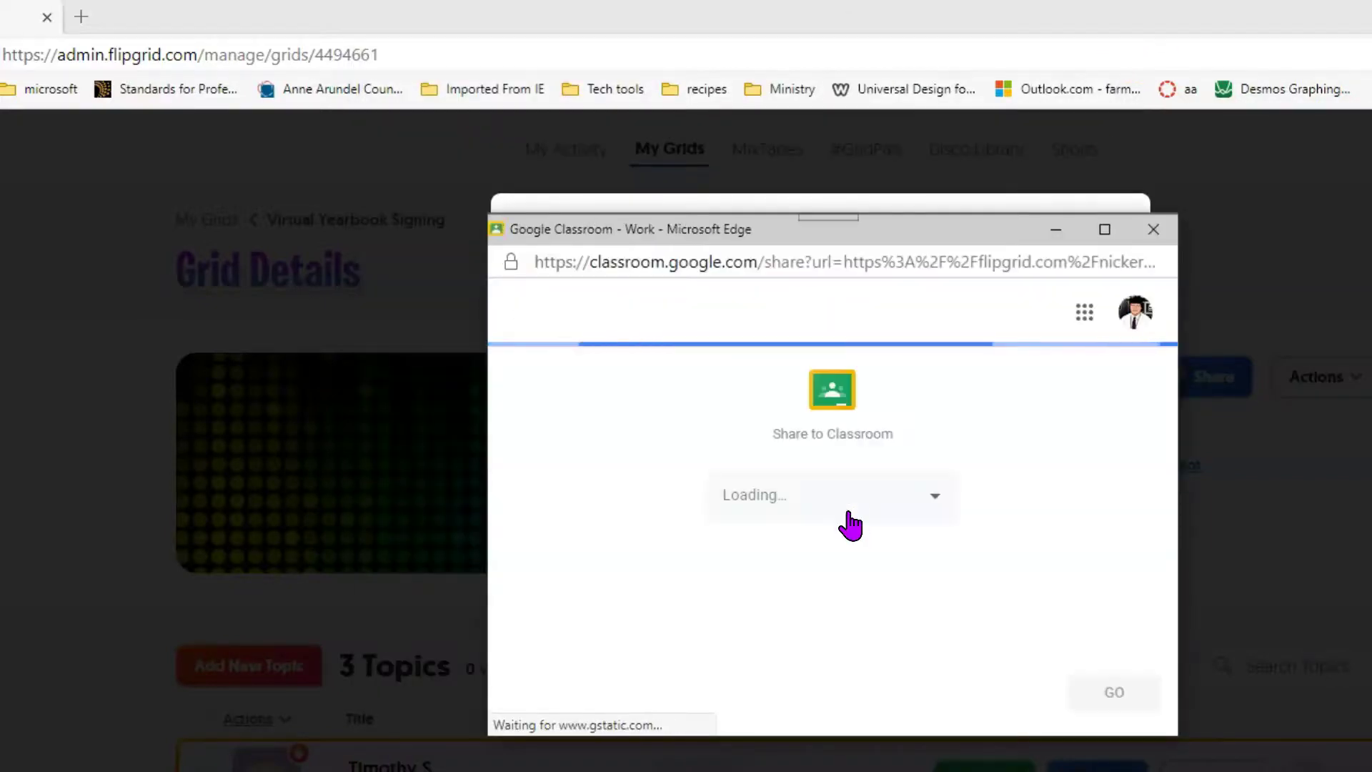
pyautogui.click(909, 504)
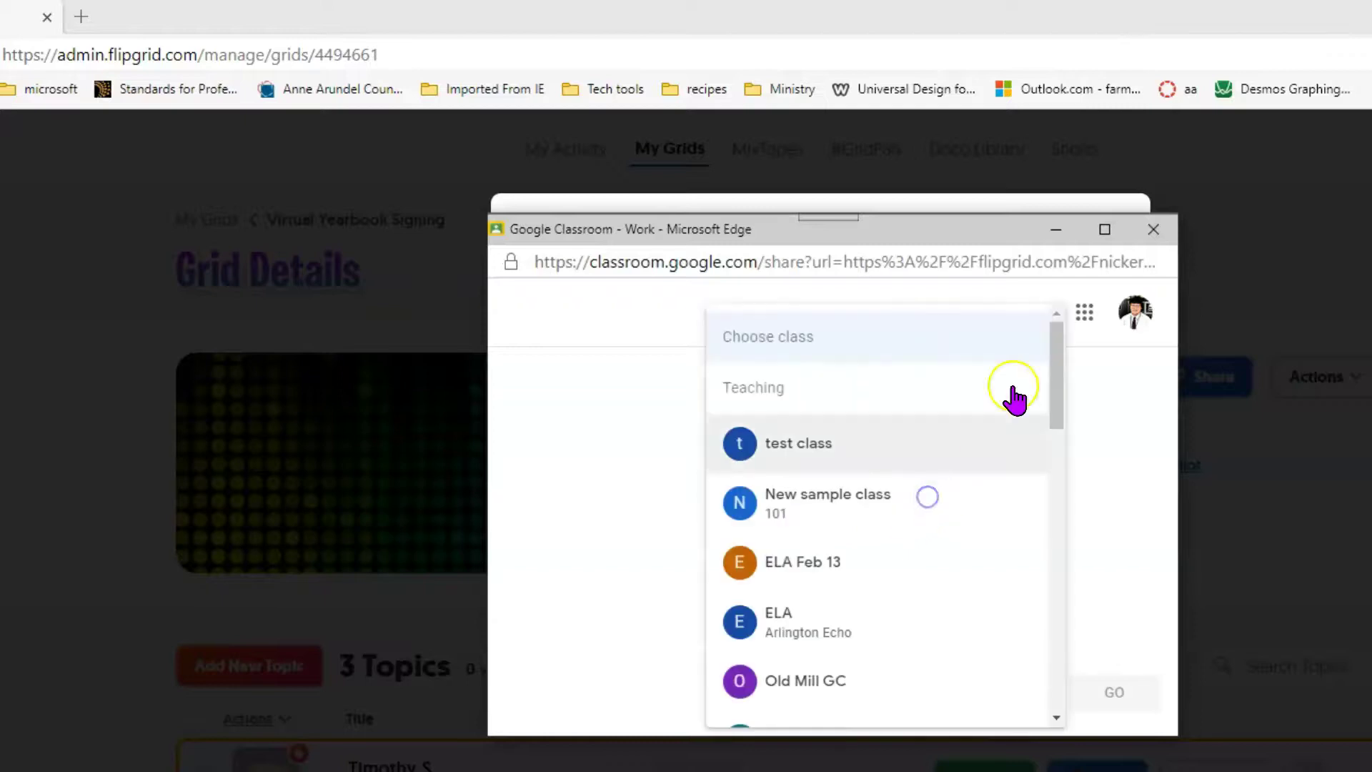
pyautogui.click(1158, 252)
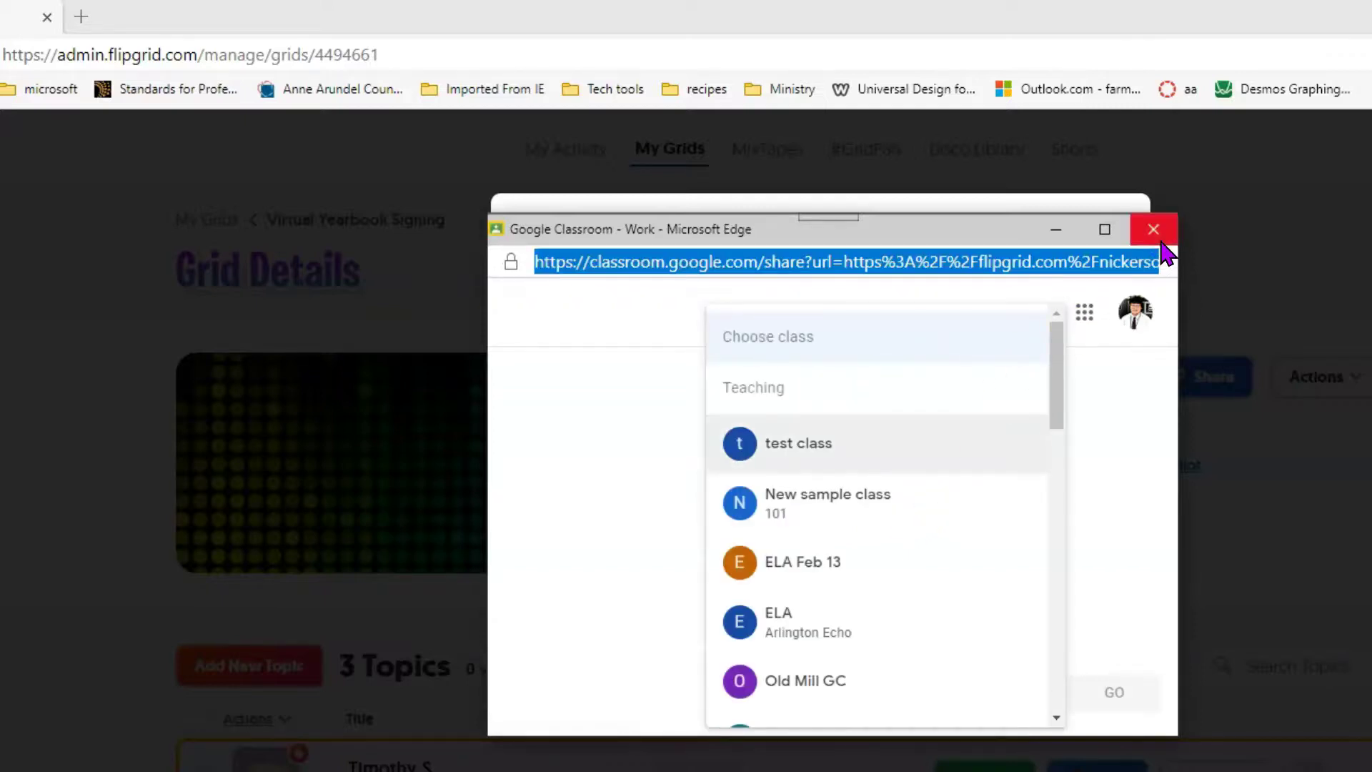
# Close the Google Classroom window and copy the grid's flipgrid.com join link again.
pyautogui.click(1153, 232)
pyautogui.click(986, 421)
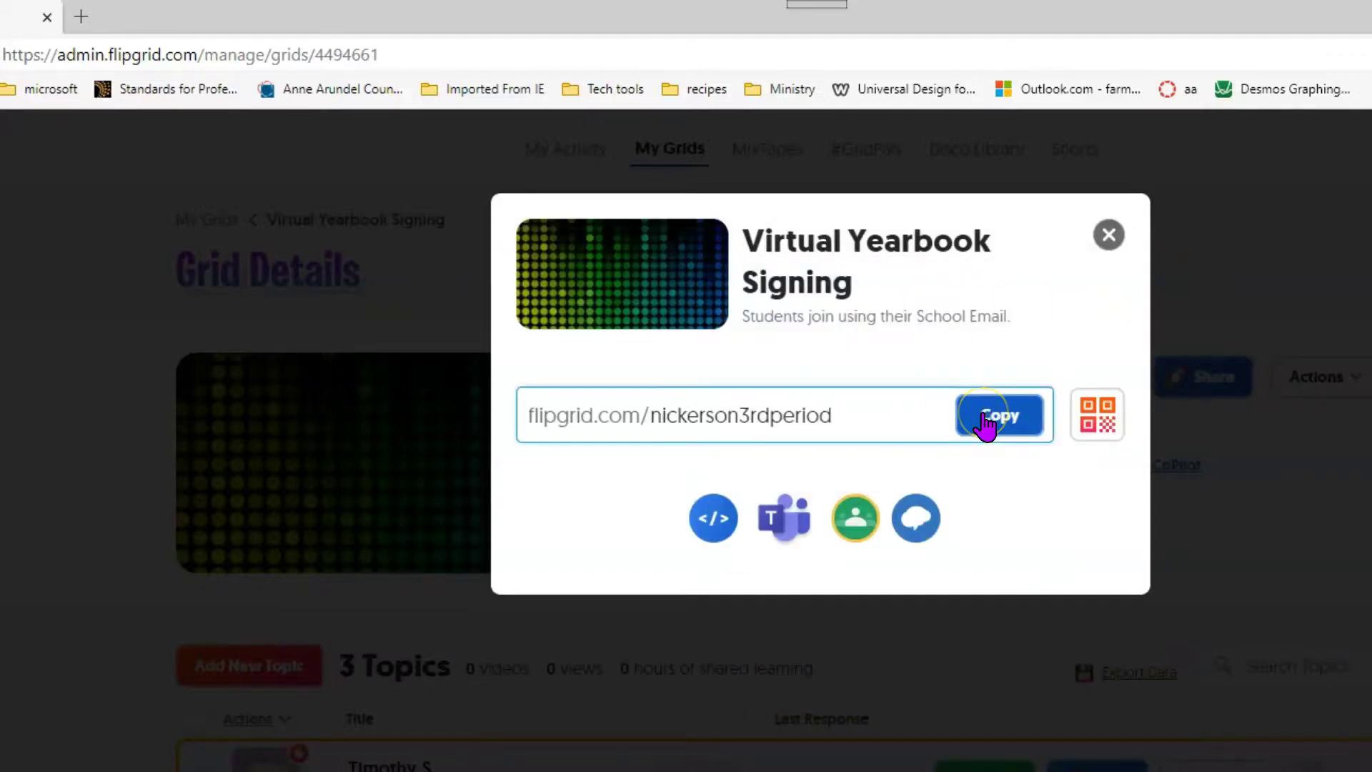